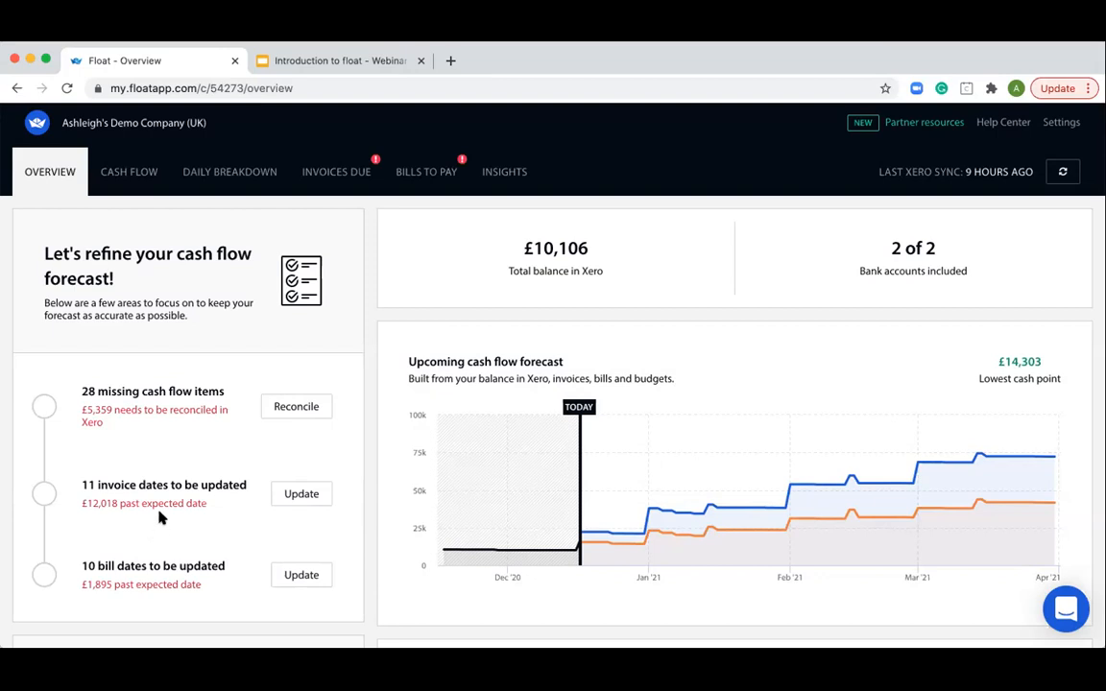
# - Review the overview's forecast refinement checklist, and open the invoices due list to examine the past expected date invoices
pyautogui.scroll(-1, 178, 432)
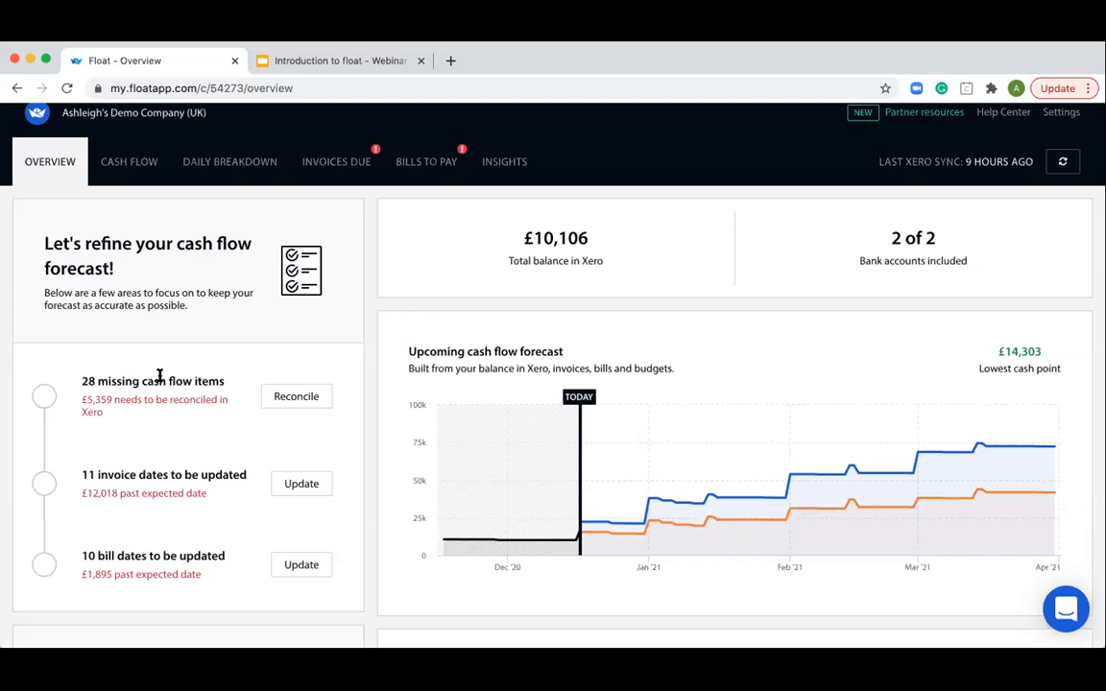
pyautogui.scroll(-2, 195, 388)
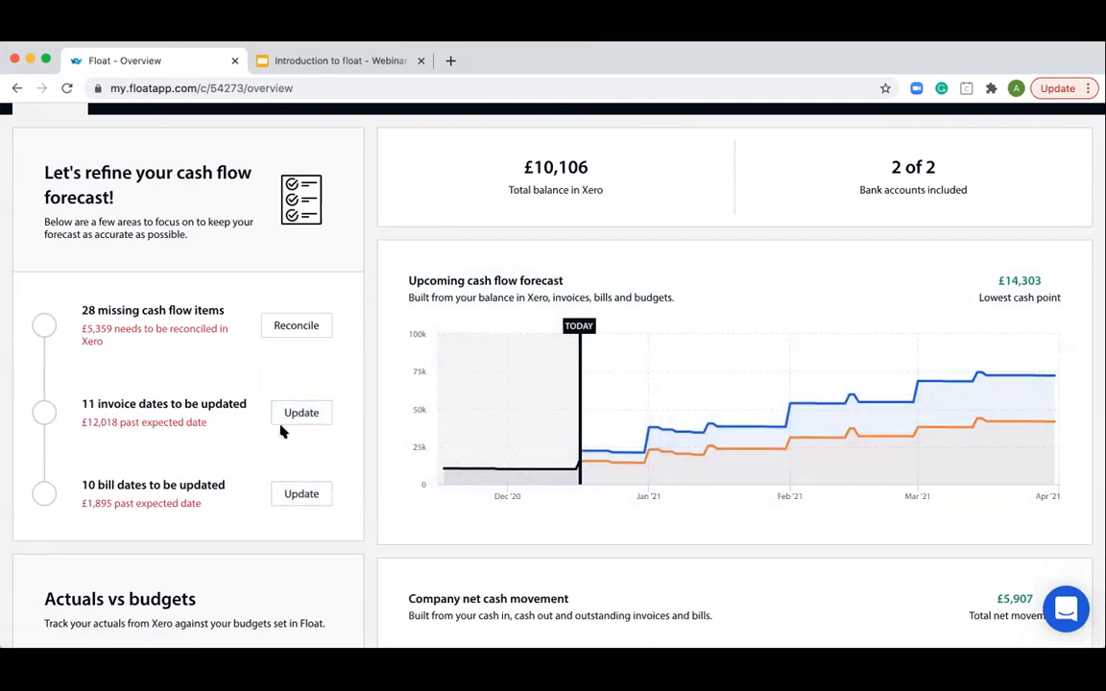
pyautogui.scroll(2, 197, 426)
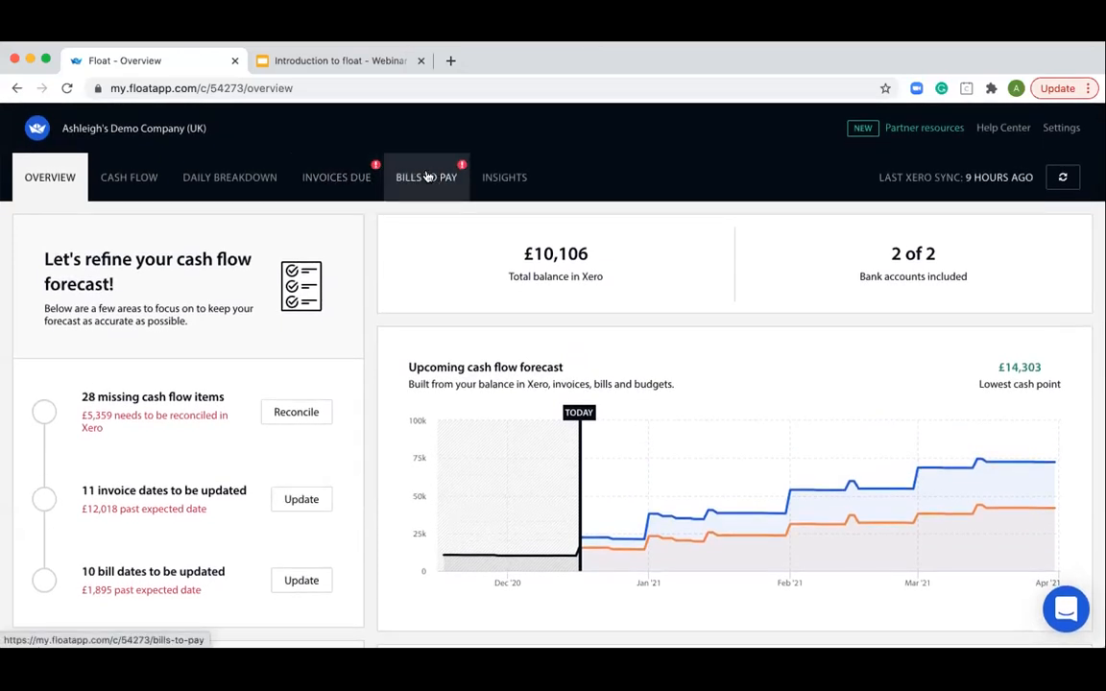
pyautogui.click(345, 181)
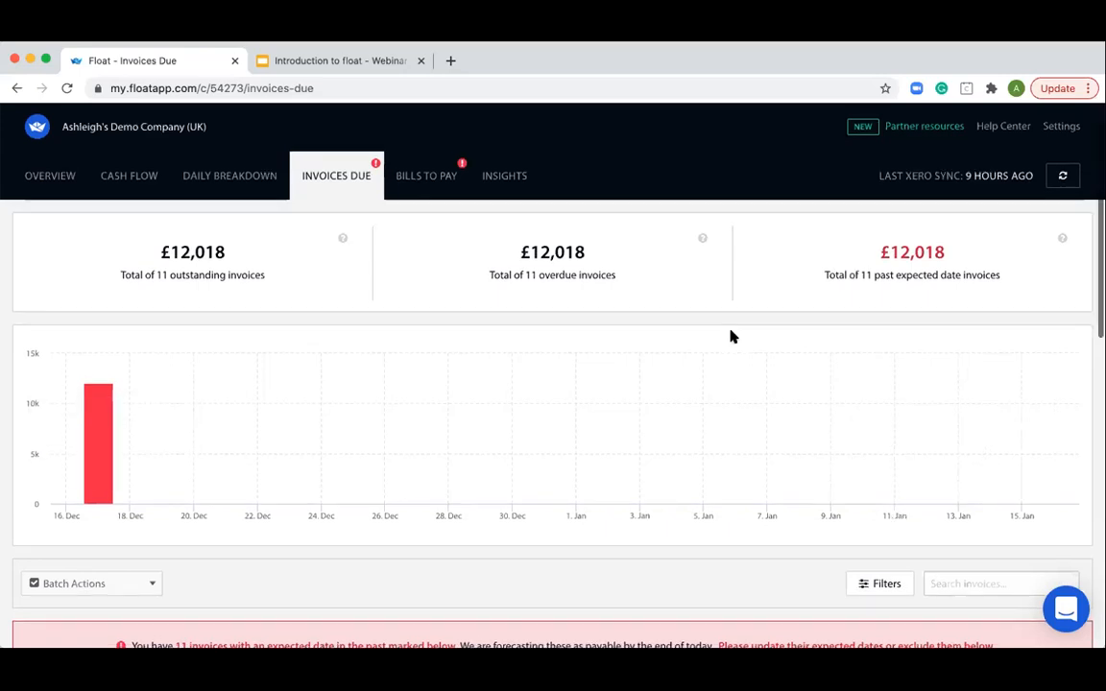
pyautogui.scroll(-1, 730, 336)
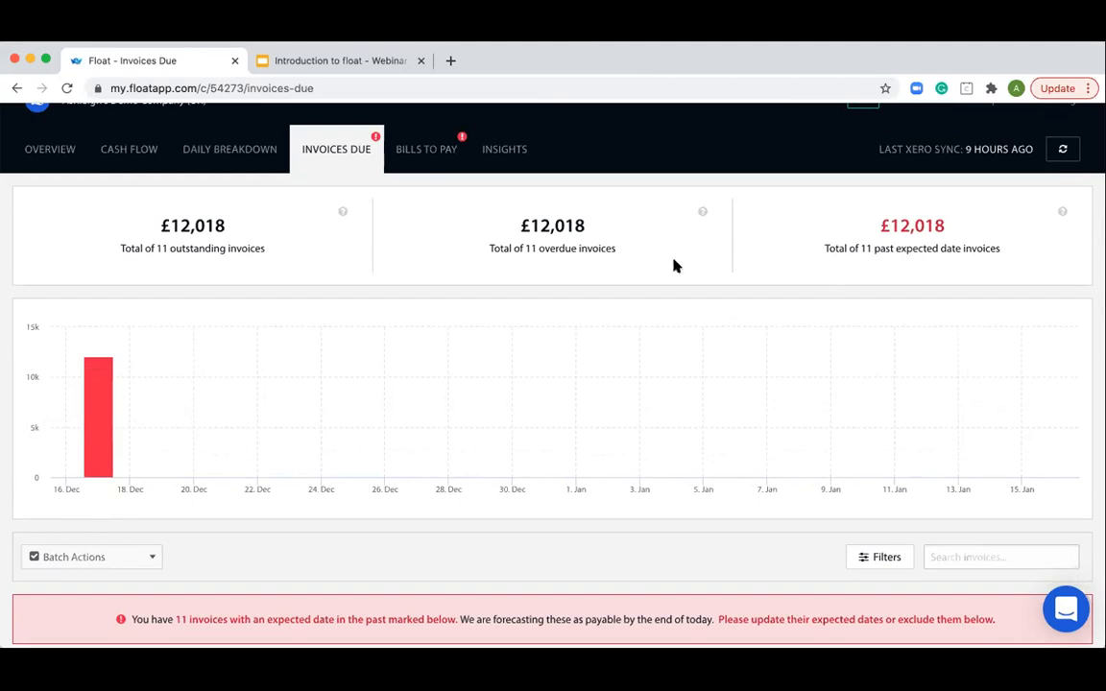
pyautogui.moveTo(217, 381)
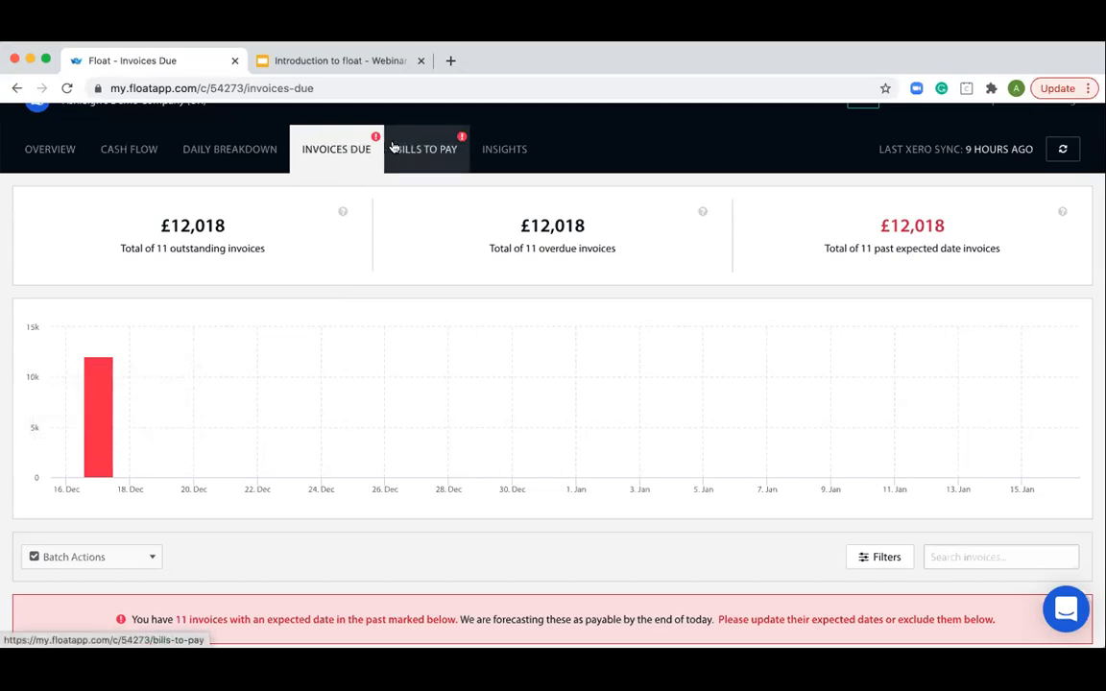
pyautogui.scroll(-5, 416, 316)
pyautogui.scroll(-5, 418, 315)
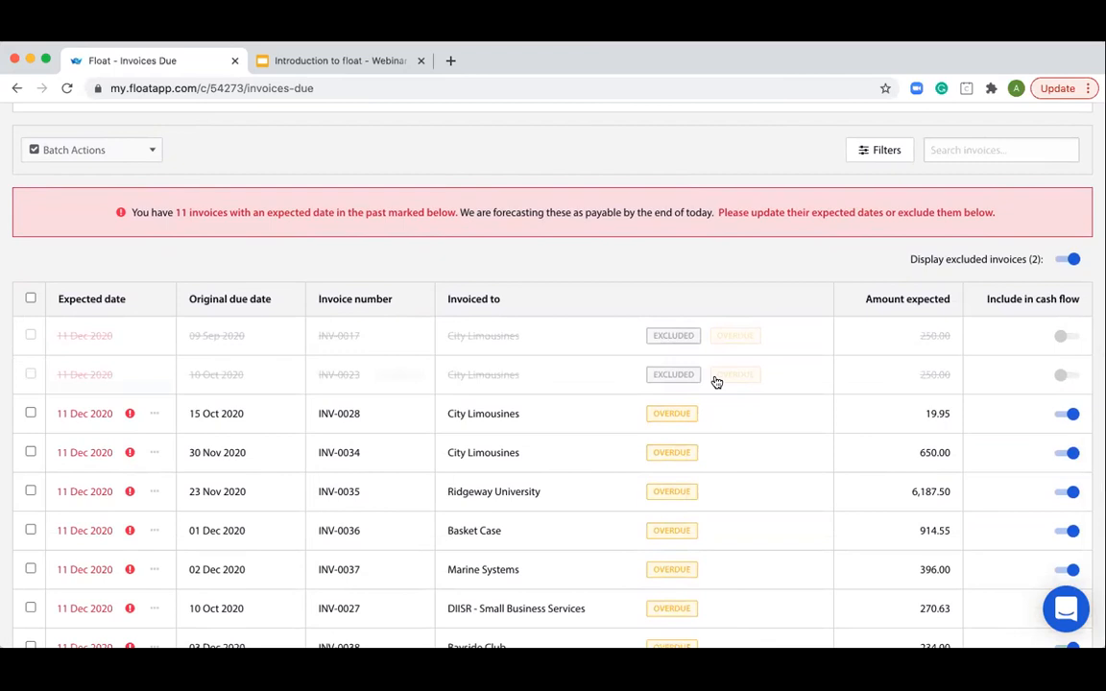
# - Include the two excluded City Limousines invoices of 250.00 in the cash flow and exclude them again
pyautogui.click(1056, 376)
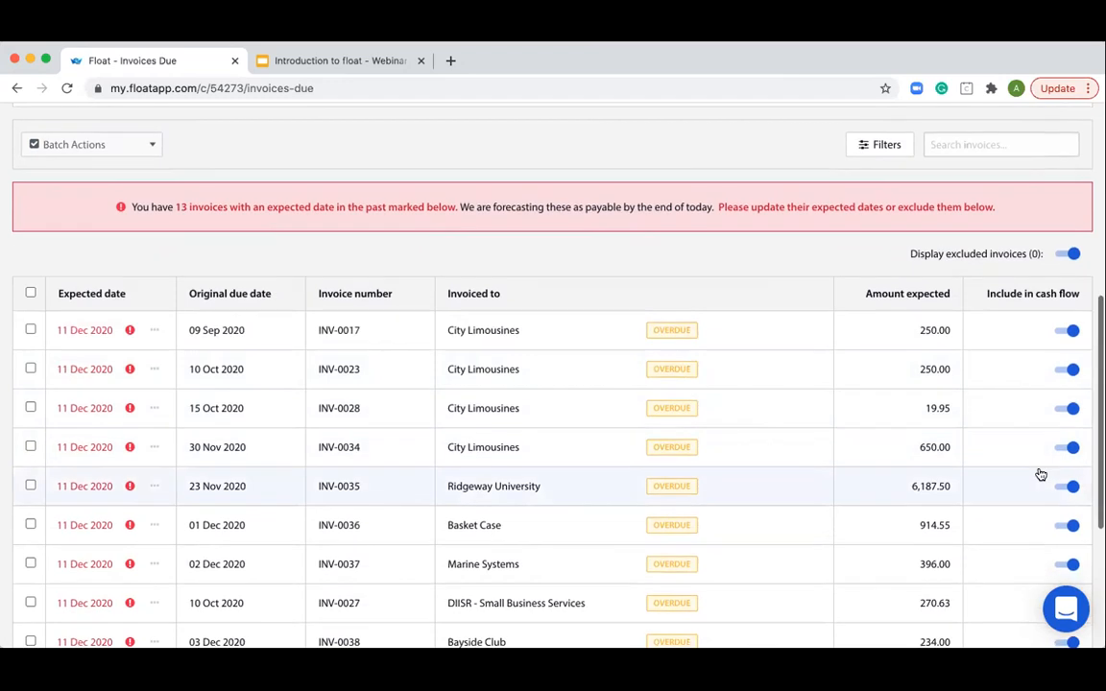
pyautogui.click(1067, 370)
pyautogui.click(1069, 332)
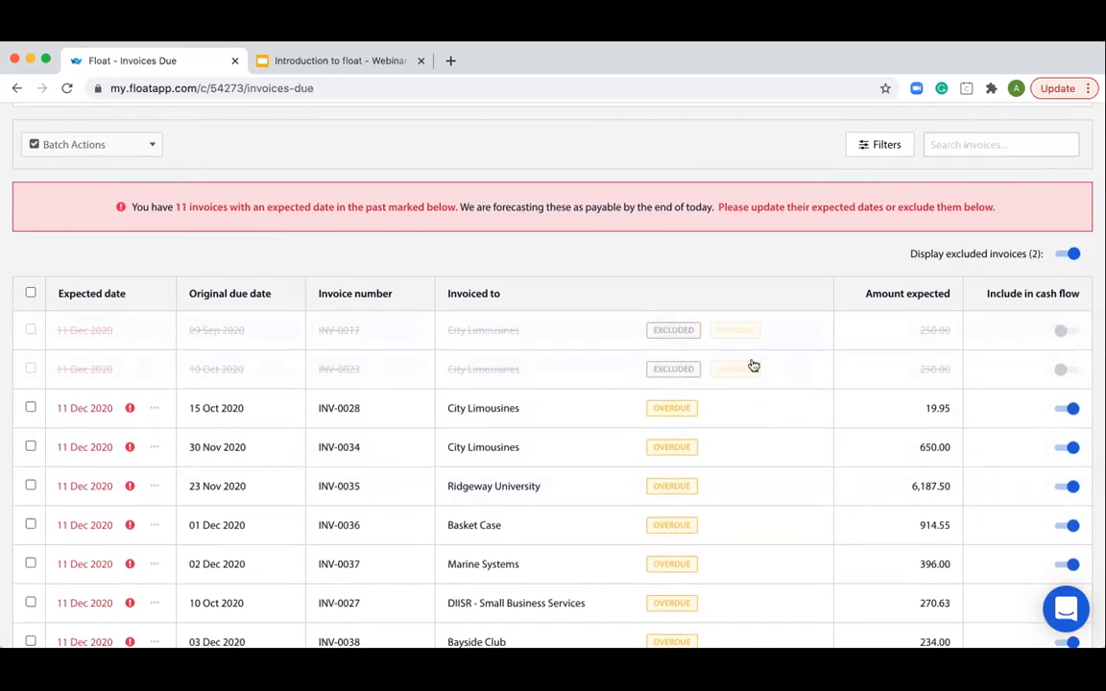
# - Search the invoice list for "city"
pyautogui.scroll(-1, 294, 440)
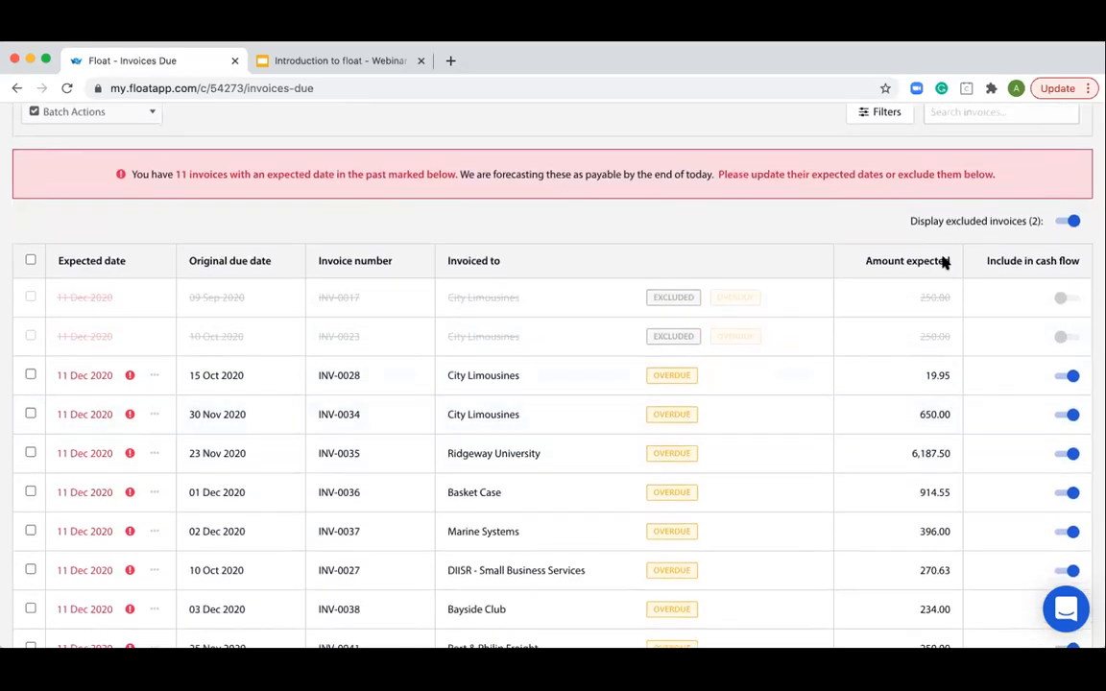
pyautogui.scroll(1, 950, 211)
pyautogui.click(959, 138)
pyautogui.write('city')
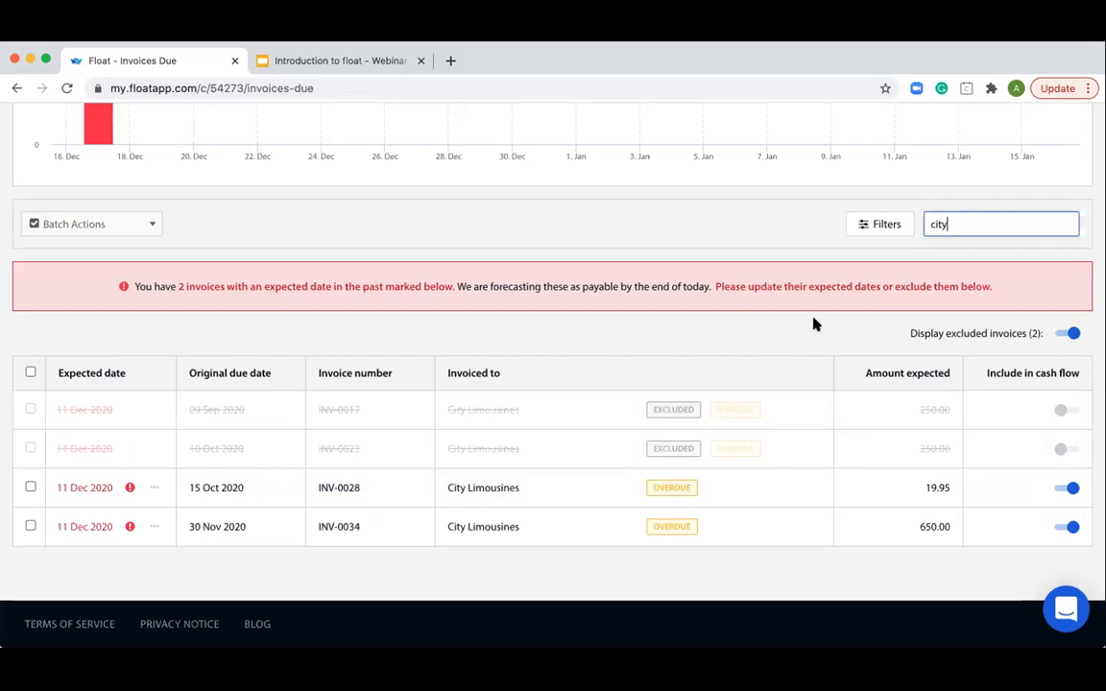
# - Batch-set the expected date of the City Limousines invoices for 19.95 and 650.00 to 18 Dec 2020, and clear the selection
pyautogui.click(31, 487)
pyautogui.click(30, 525)
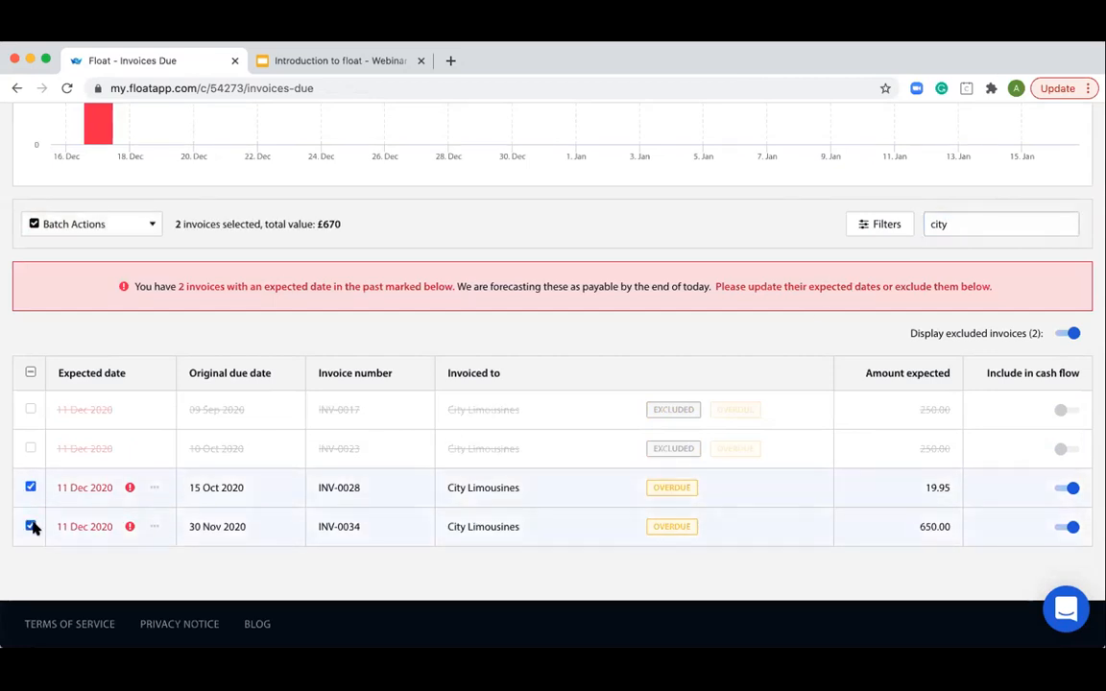
pyautogui.click(101, 229)
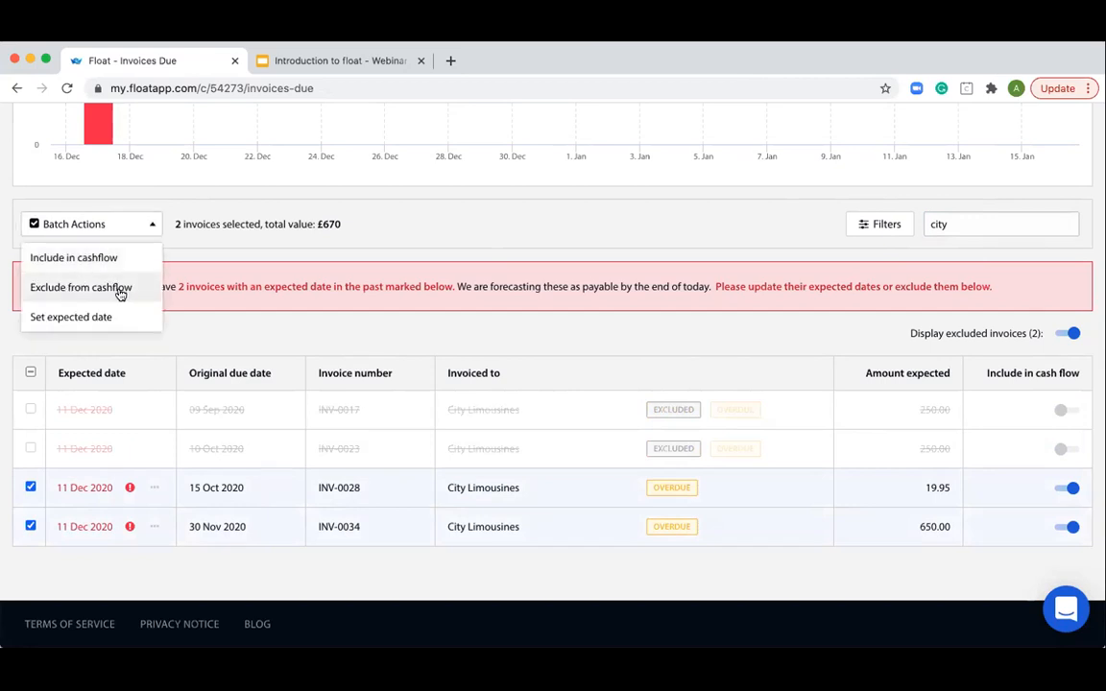
pyautogui.click(116, 321)
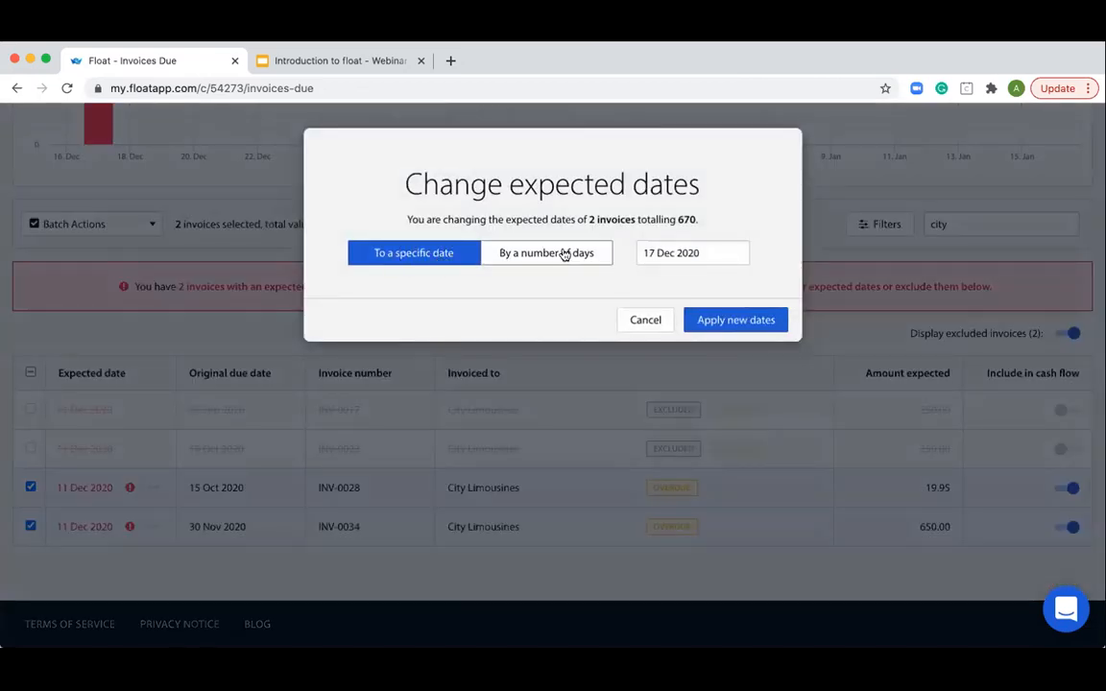
pyautogui.click(648, 254)
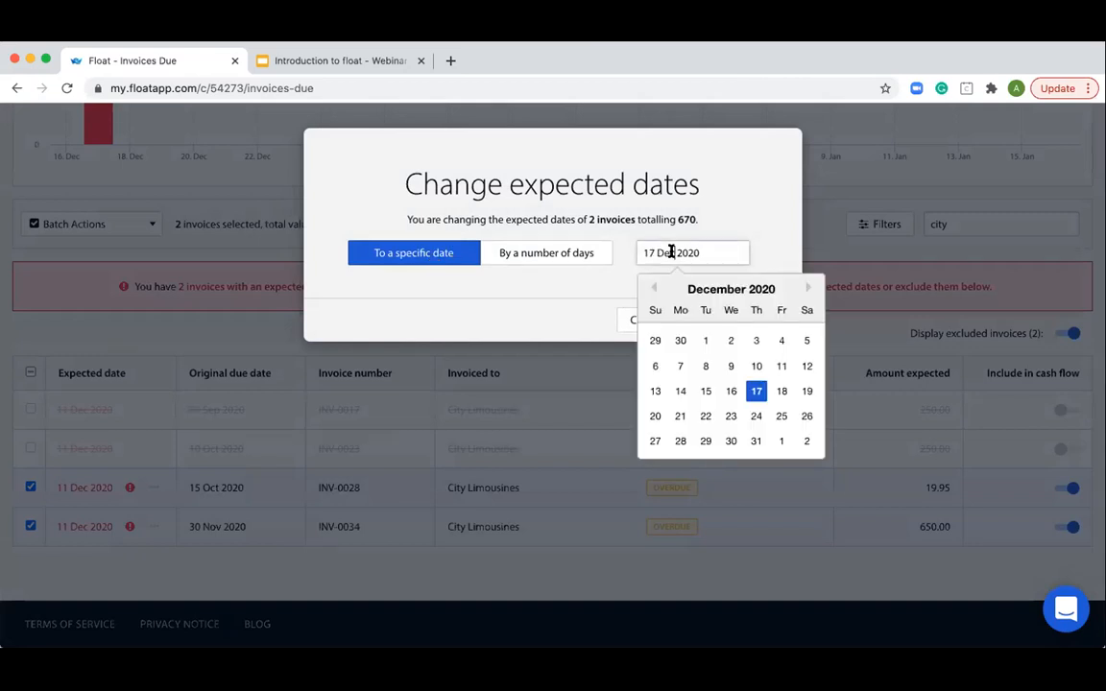
pyautogui.click(782, 392)
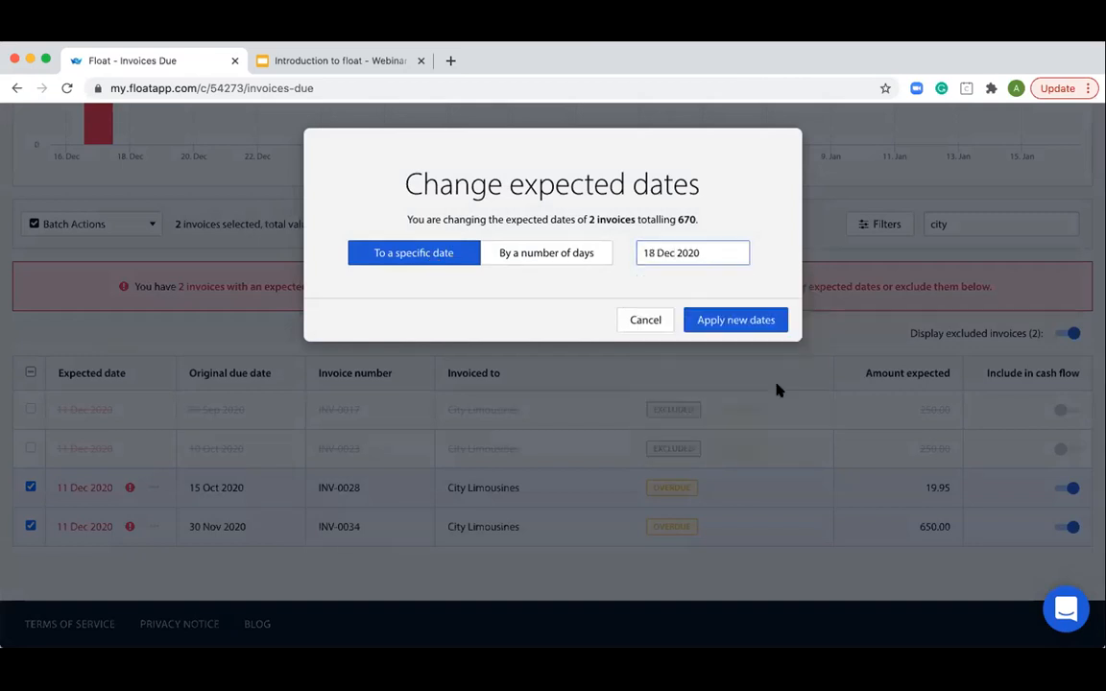
pyautogui.click(753, 321)
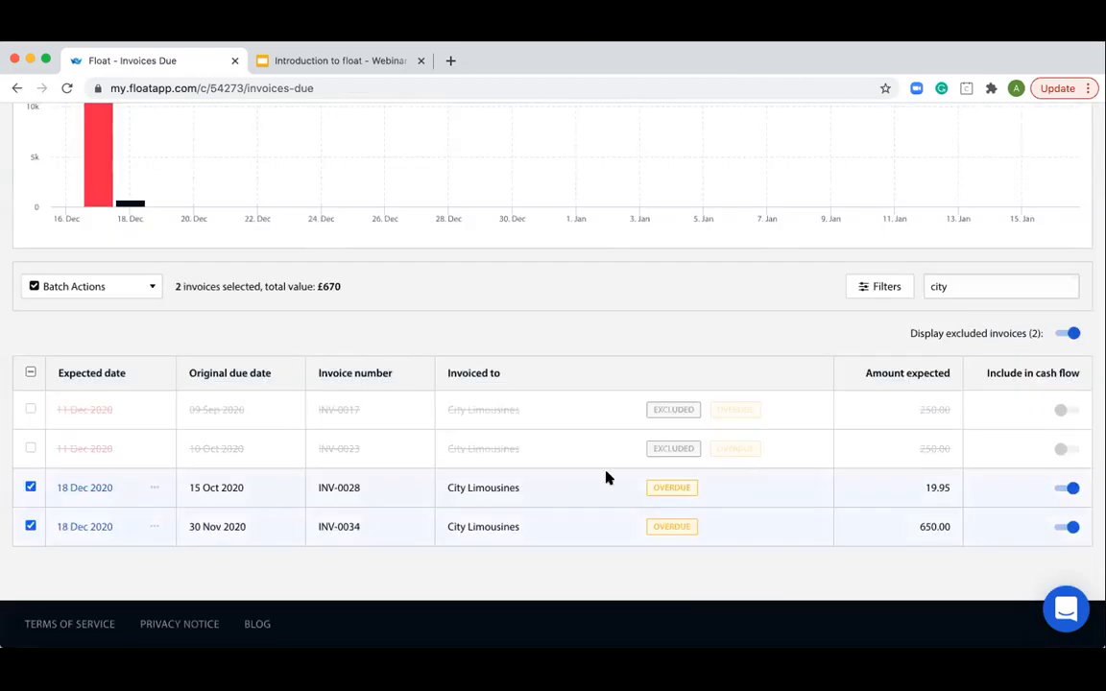
pyautogui.click(29, 373)
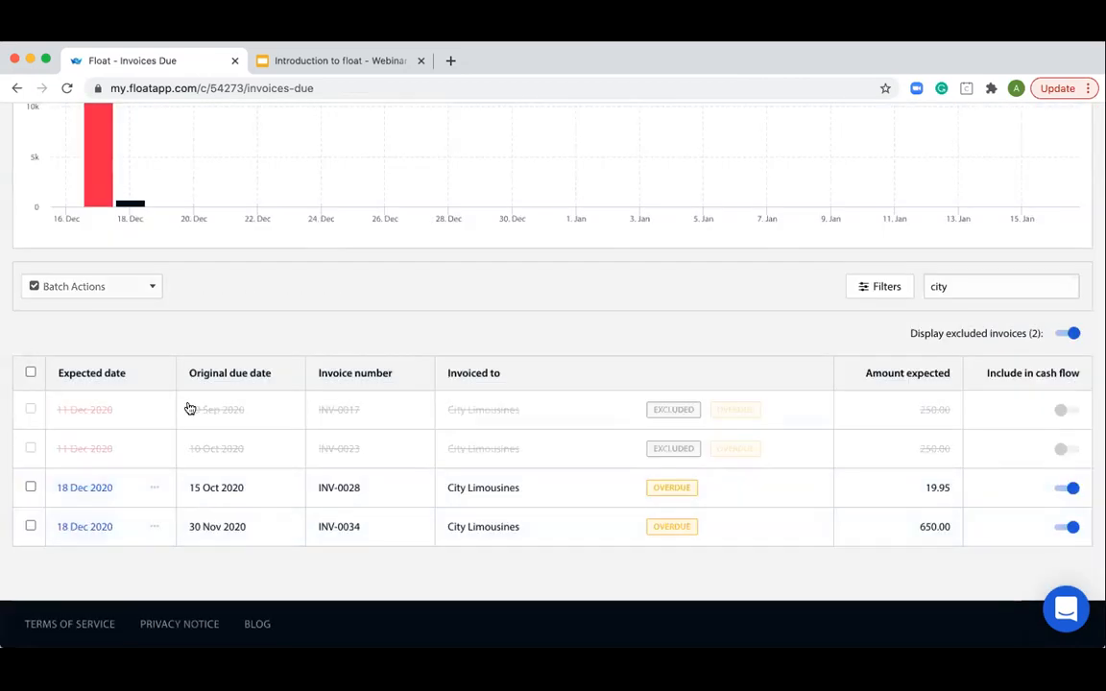
# - Check the 18 Dec 2020 cash movement on the invoice chart and clear the search to list all invoices
pyautogui.scroll(2, 188, 407)
pyautogui.moveTo(126, 300)
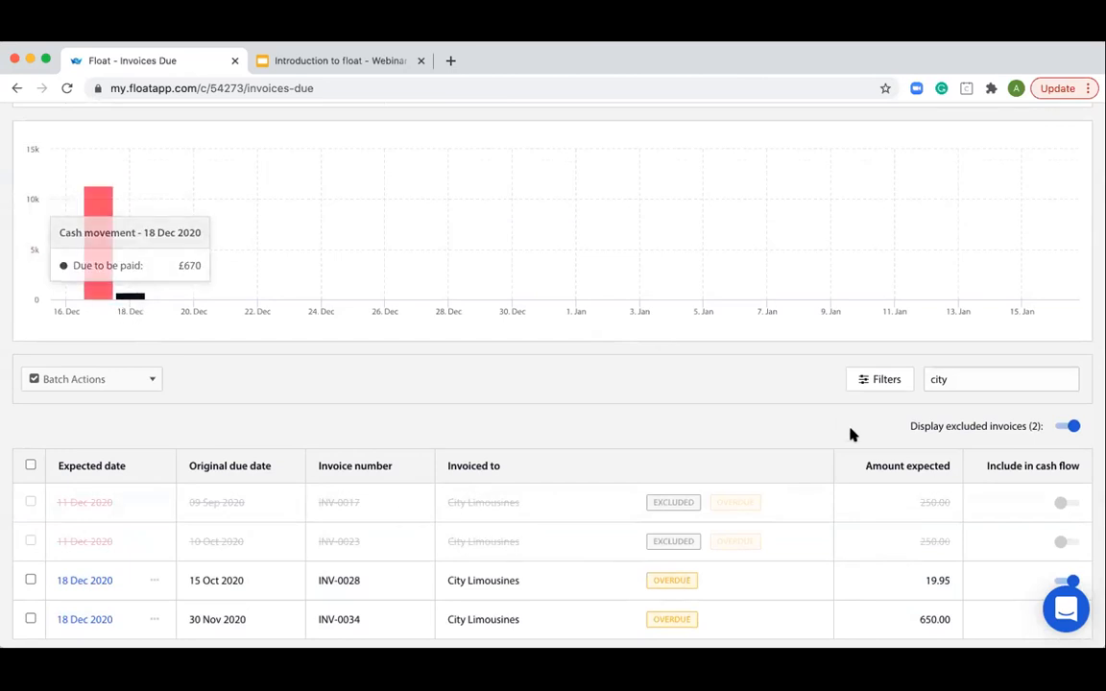
pyautogui.doubleClick(935, 381)
pyautogui.press('BackSpace')
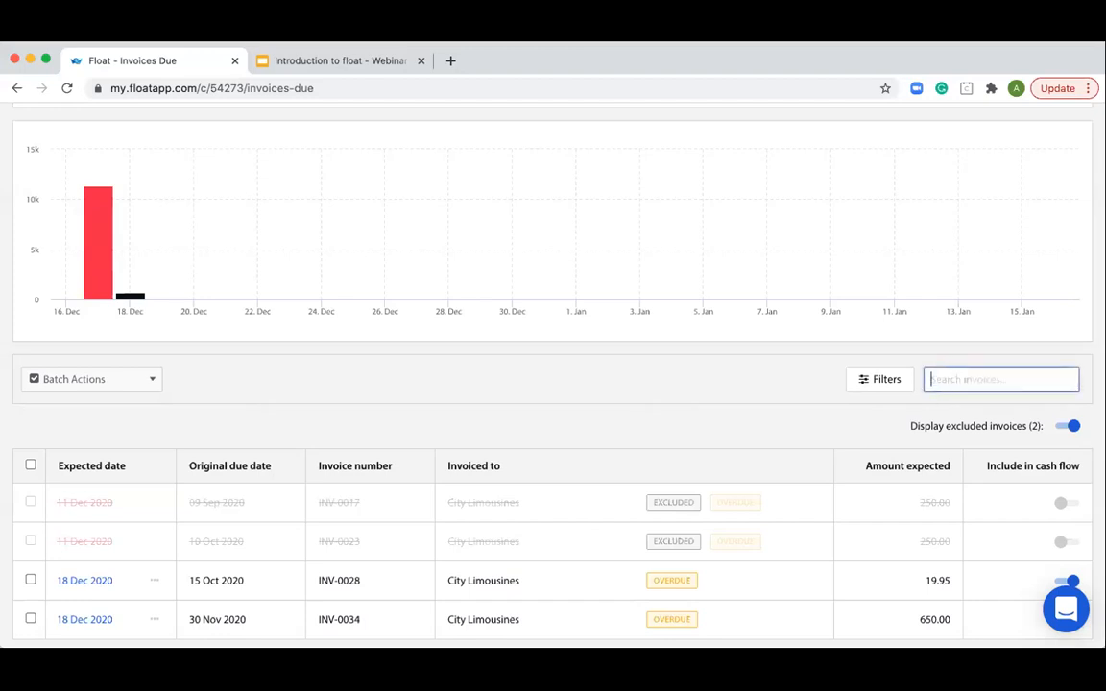
pyautogui.scroll(-2, 721, 372)
pyautogui.scroll(-2, 733, 365)
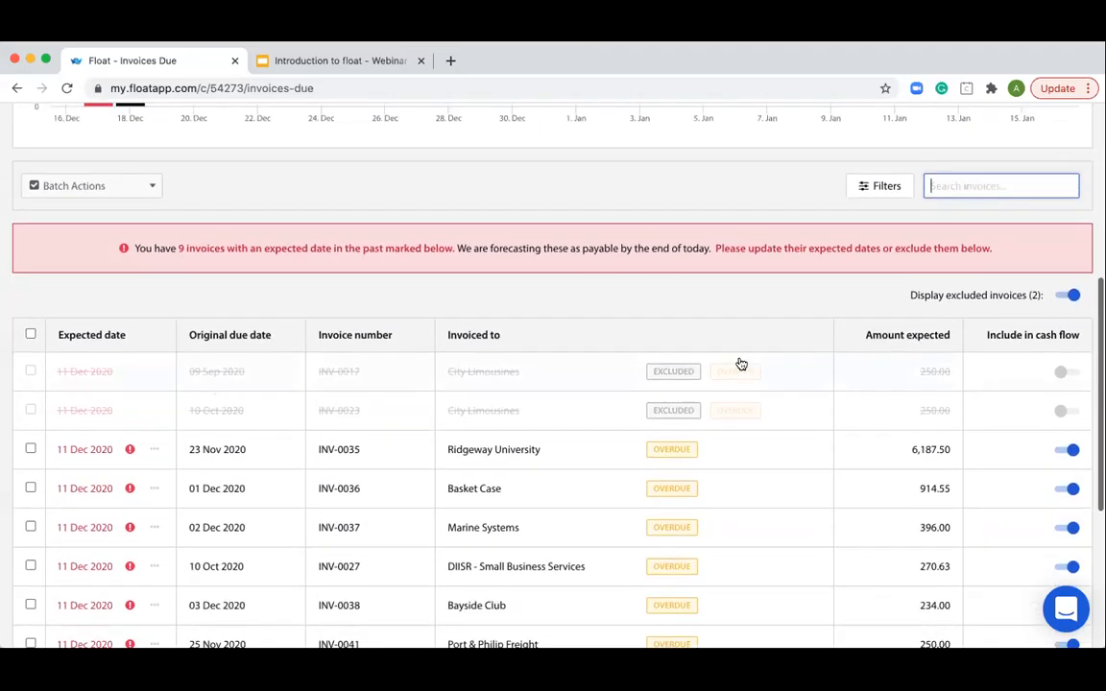
# - Look over the available invoice filter options and the rest of the invoice list
pyautogui.click(883, 122)
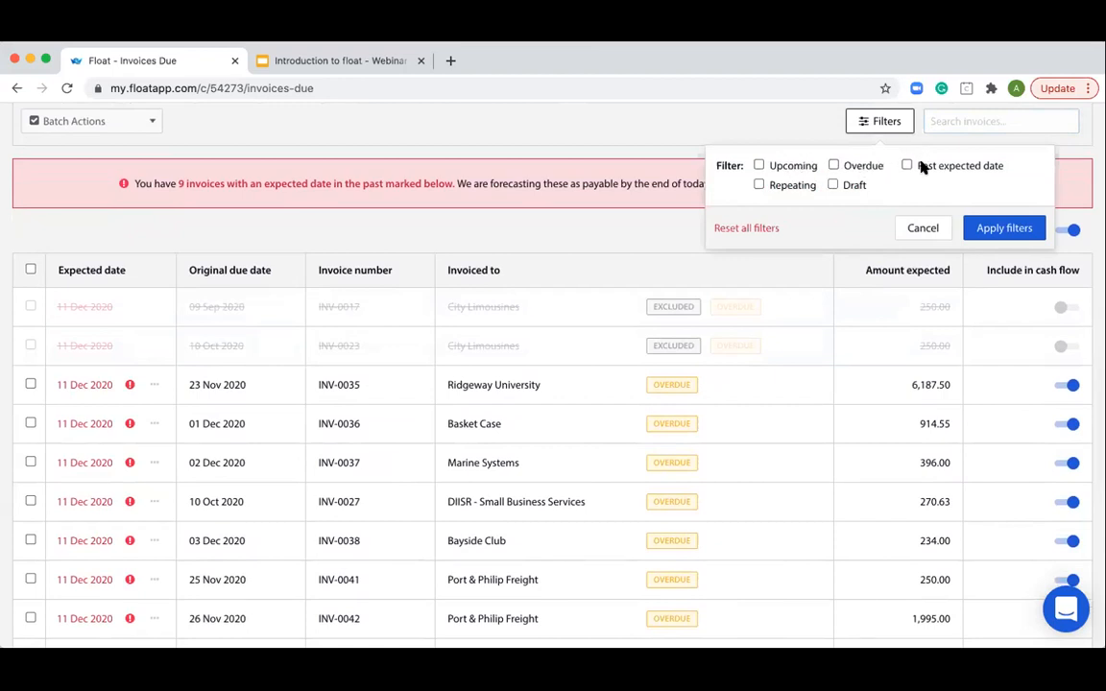
pyautogui.click(688, 126)
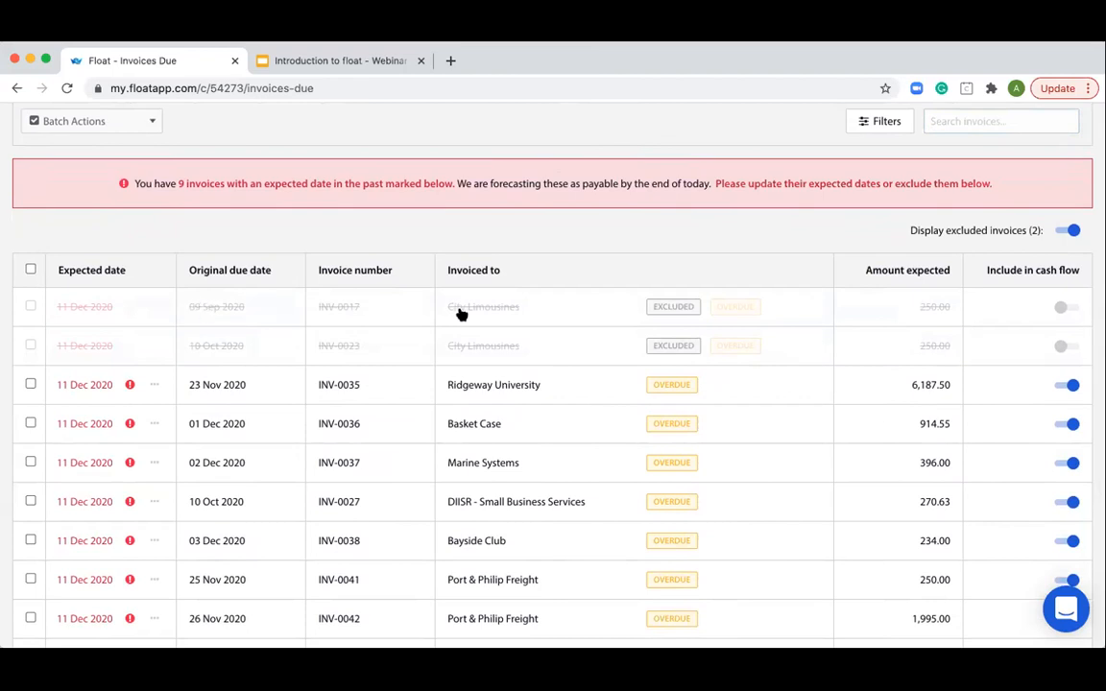
pyautogui.scroll(-5, 463, 316)
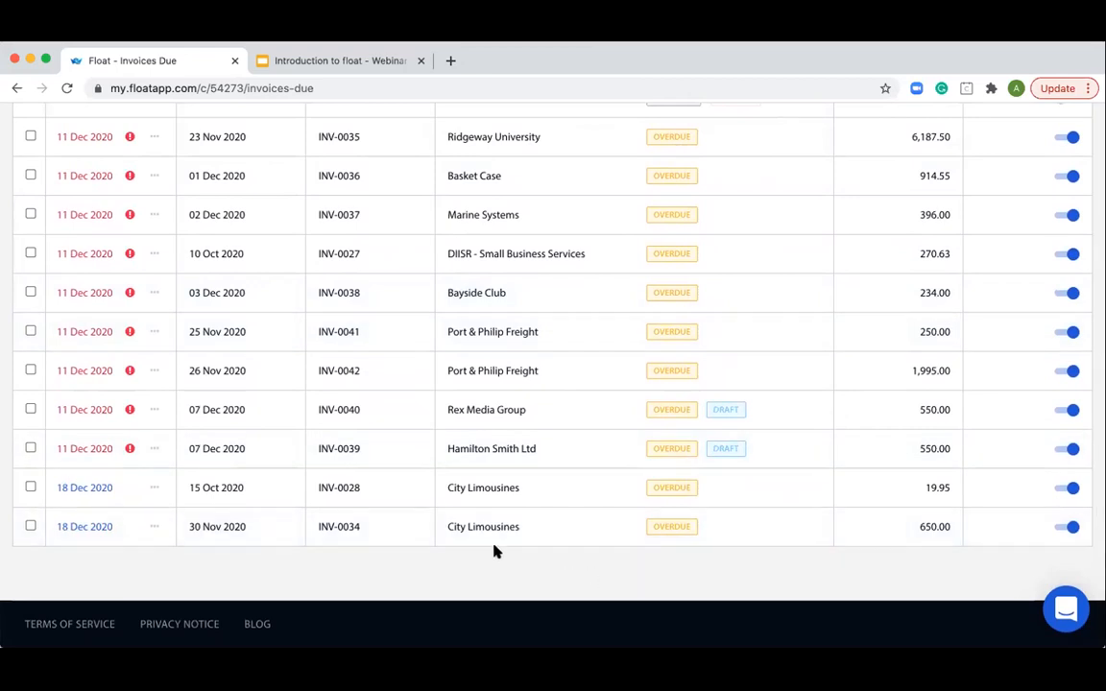
pyautogui.scroll(1, 169, 430)
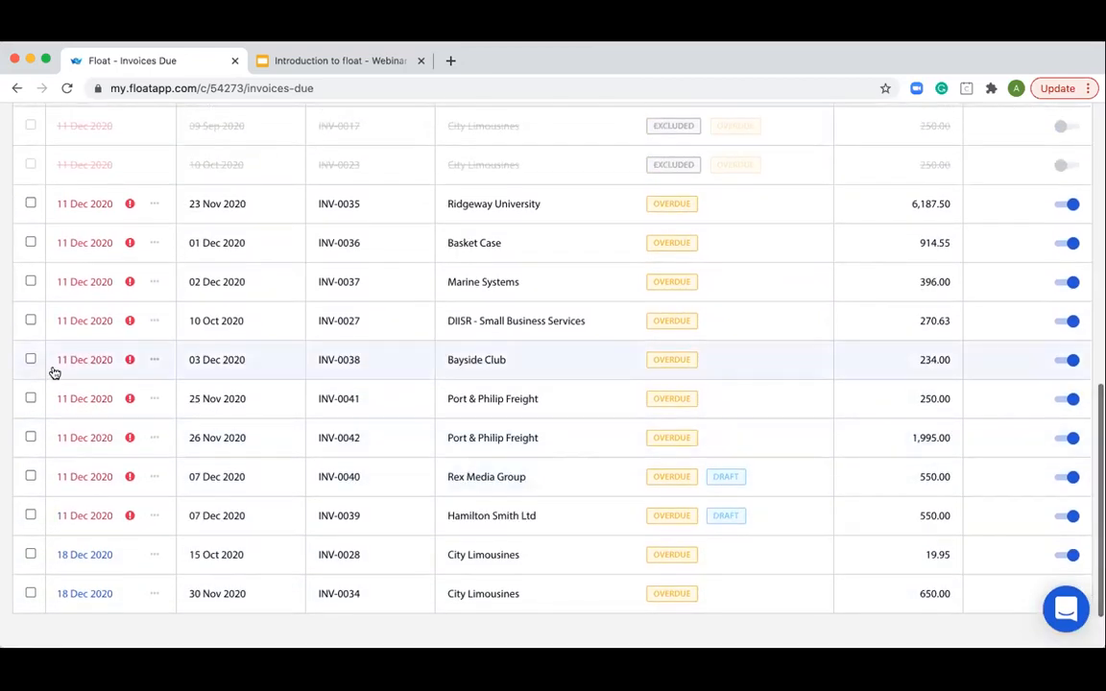
# - Batch-set the expected date of all nine remaining past-date invoices to 18 Dec 2020, and clear the selection
pyautogui.scroll(1, 52, 365)
pyautogui.click(31, 532)
pyautogui.click(31, 492)
pyautogui.click(31, 454)
pyautogui.click(31, 415)
pyautogui.click(30, 375)
pyautogui.click(31, 337)
pyautogui.click(31, 298)
pyautogui.click(30, 258)
pyautogui.click(30, 220)
pyautogui.scroll(4, 168, 313)
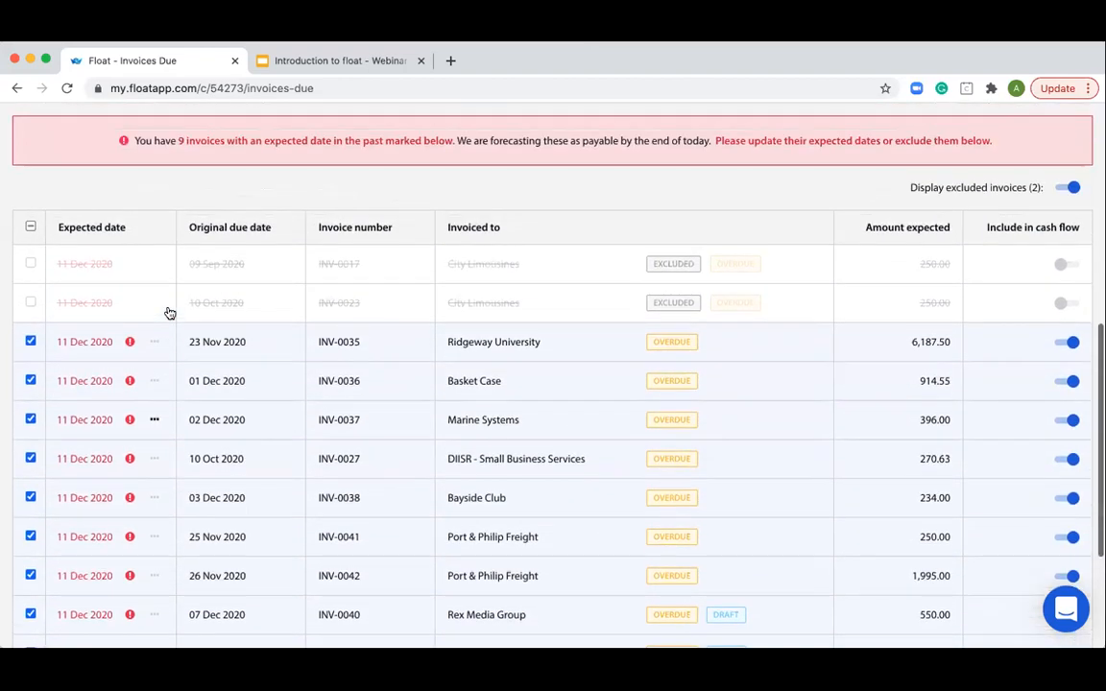
pyautogui.click(75, 123)
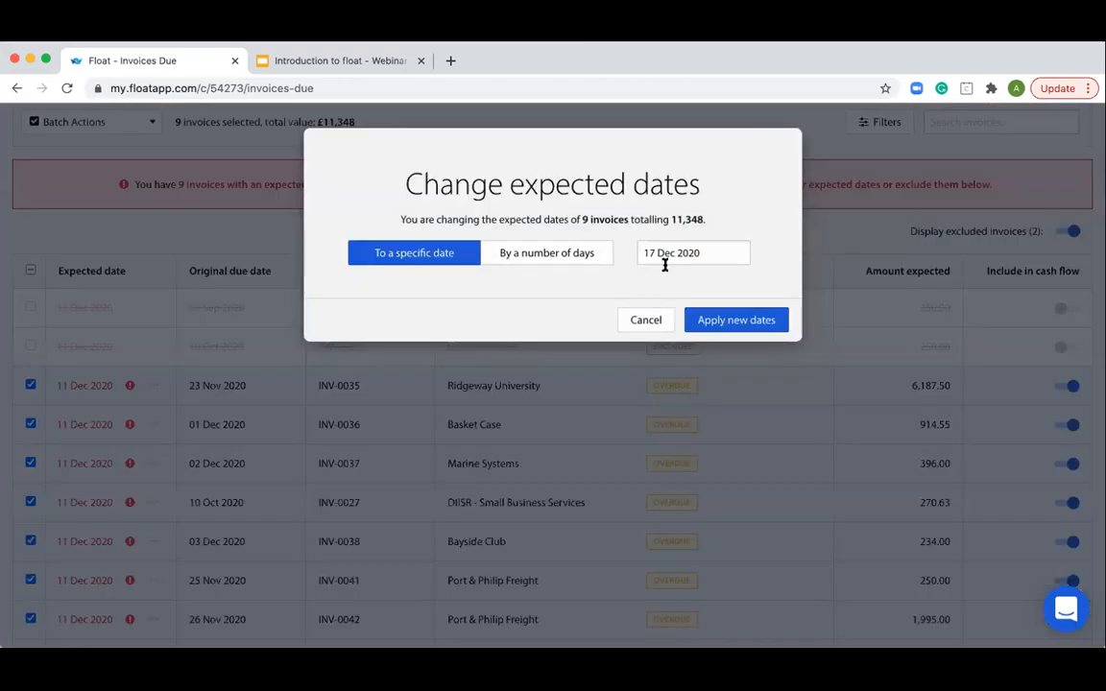
pyautogui.click(662, 257)
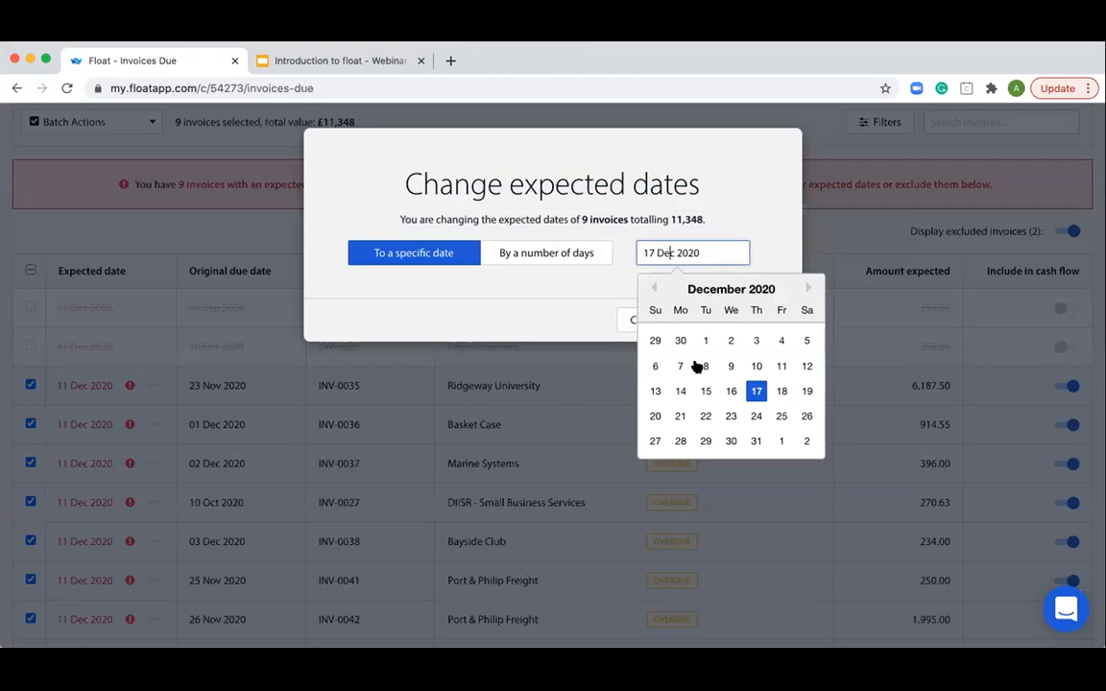
pyautogui.click(781, 391)
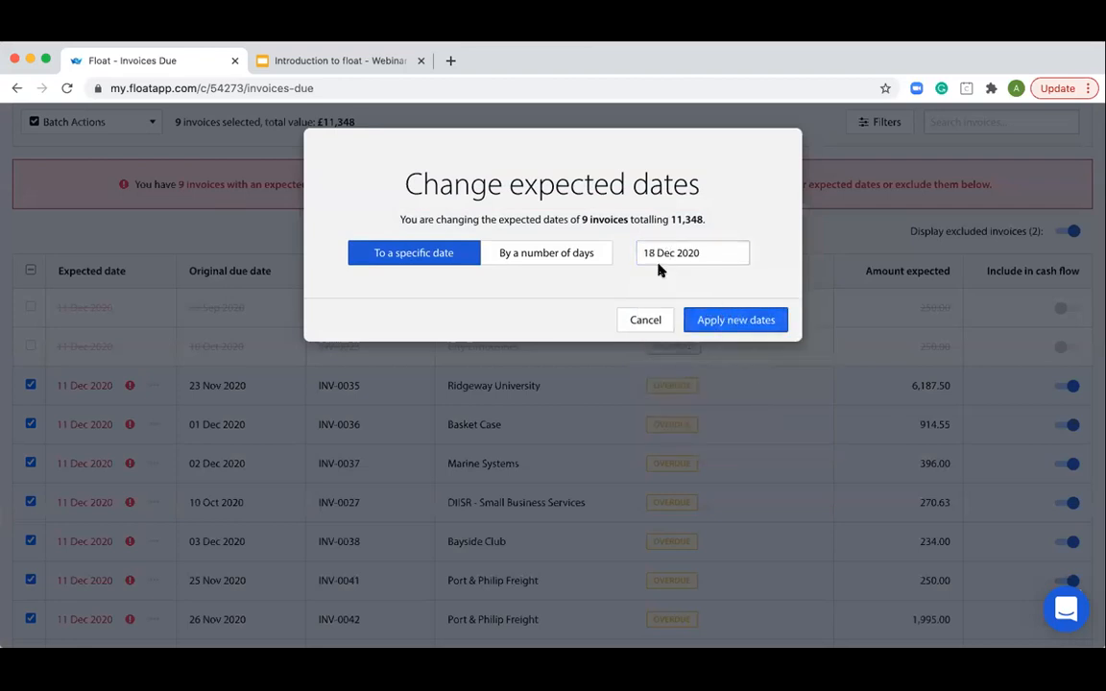
pyautogui.click(719, 320)
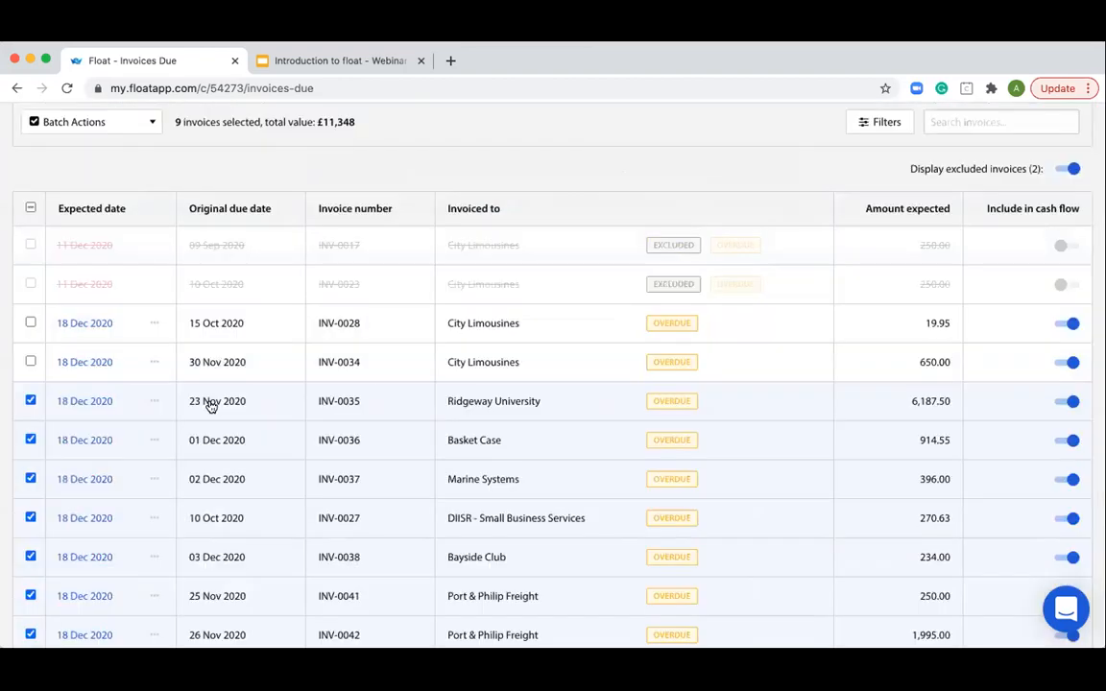
pyautogui.click(29, 208)
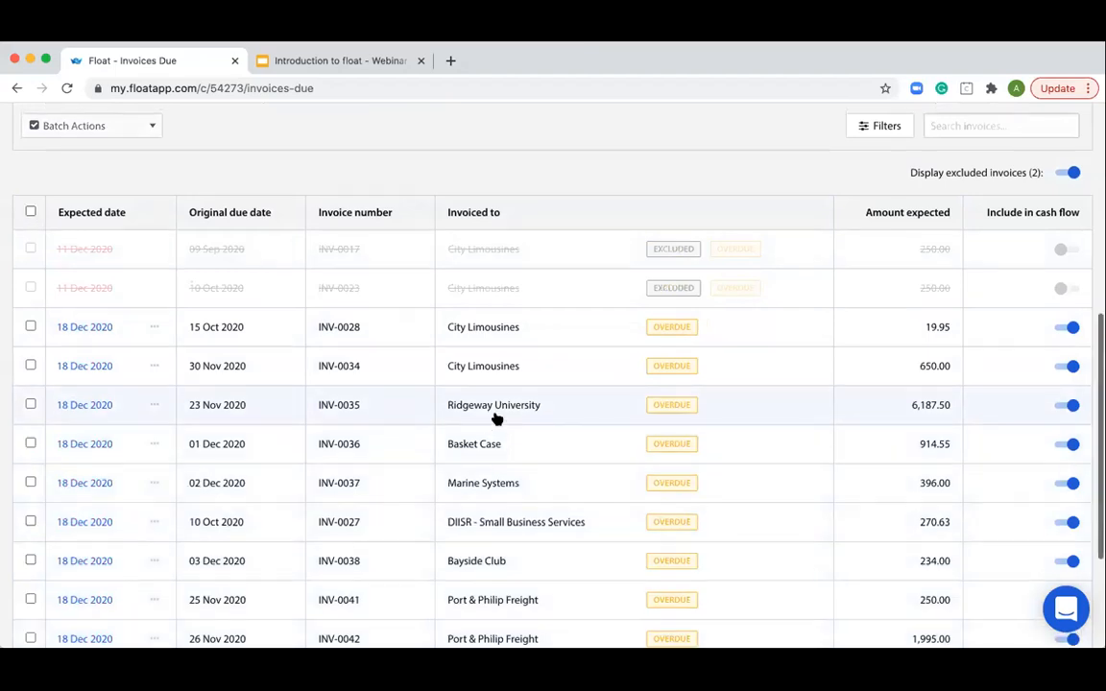
# - Review the updated invoice dates and chart, and return to the overview to check the invoice item in the refinement checklist
pyautogui.scroll(-2, 496, 420)
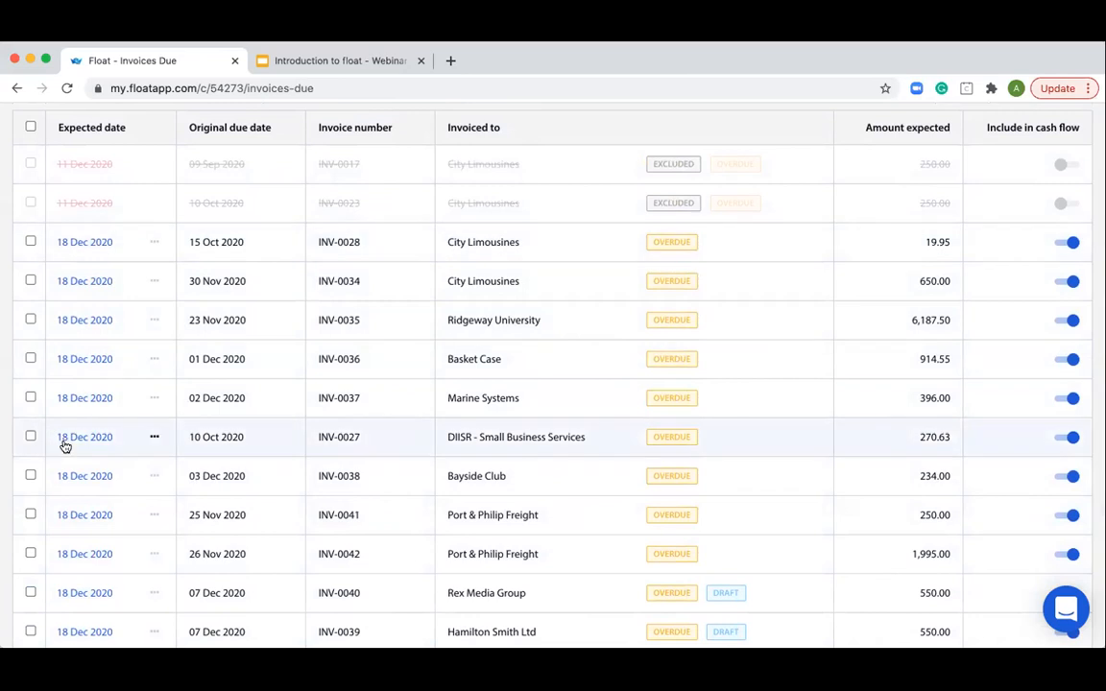
pyautogui.scroll(10, 67, 445)
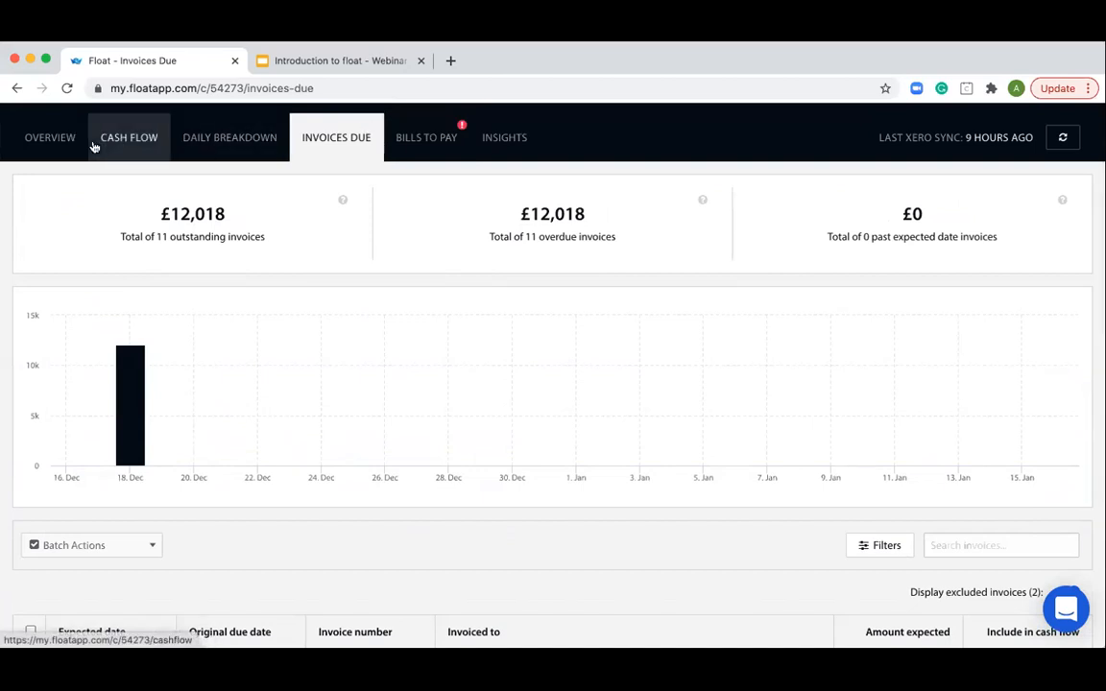
pyautogui.click(51, 144)
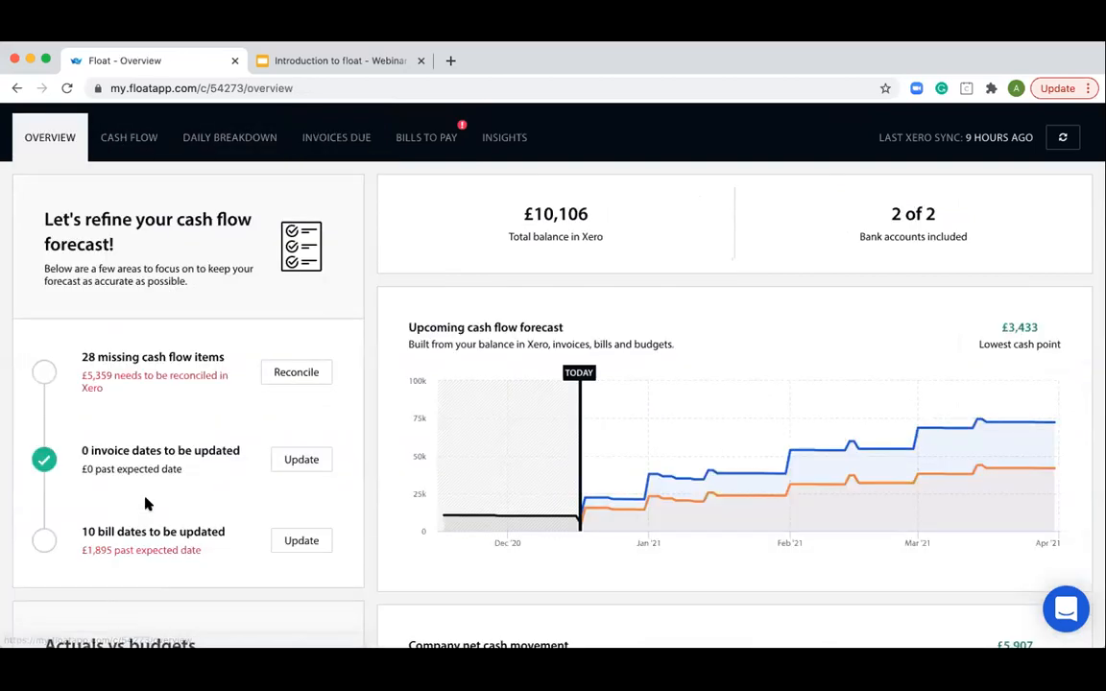
pyautogui.scroll(-1, 145, 498)
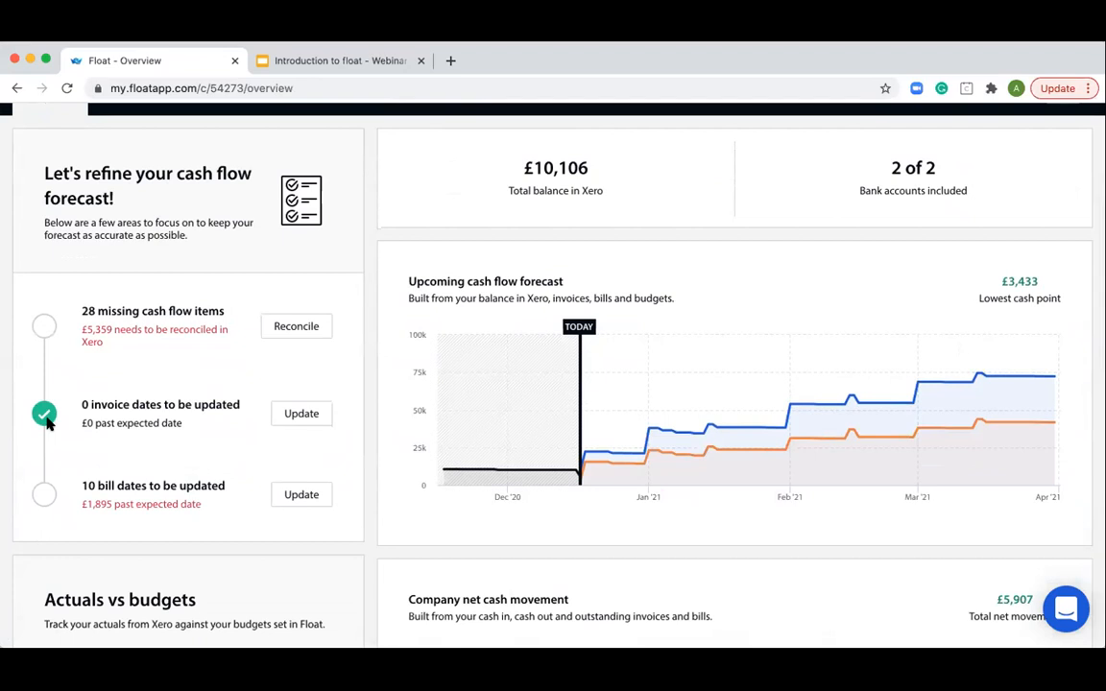
# - Open the bills to pay, check the 17 Dec 2020 cash movement on the chart, and look over the overdue bills
pyautogui.scroll(2, 369, 432)
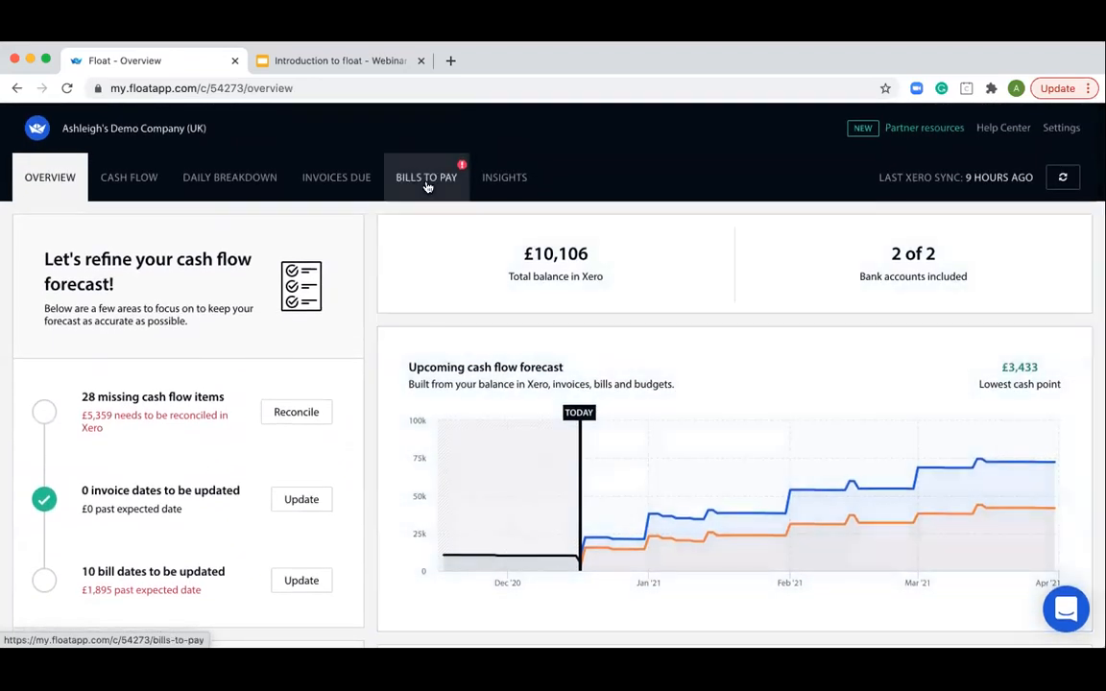
pyautogui.click(428, 186)
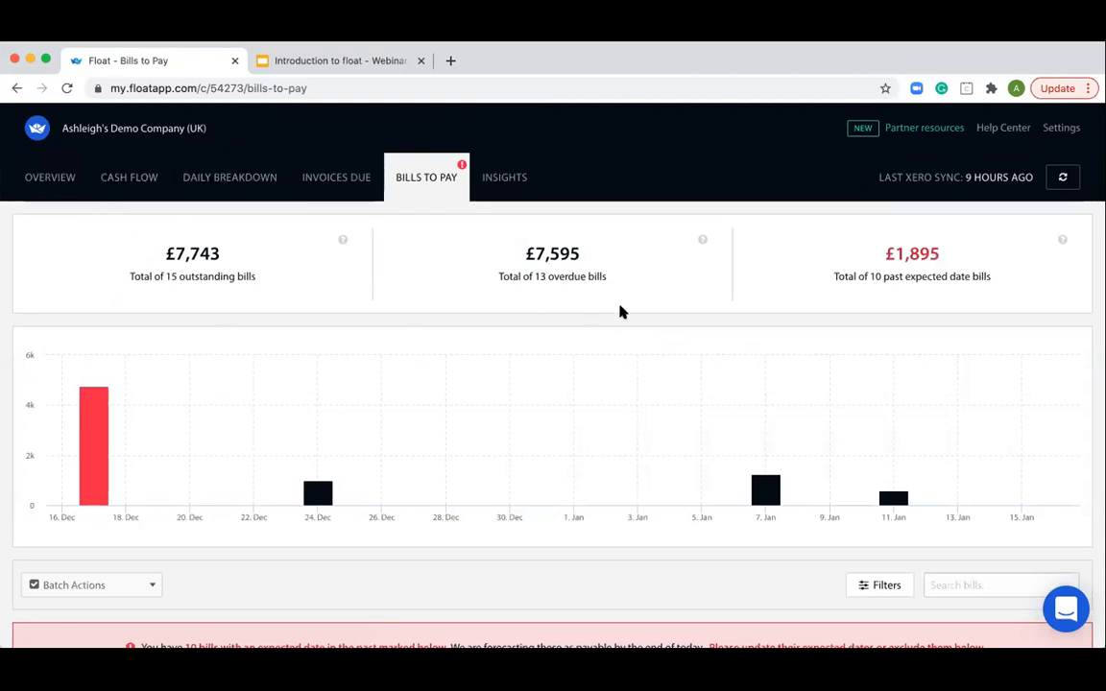
pyautogui.scroll(-1, 945, 274)
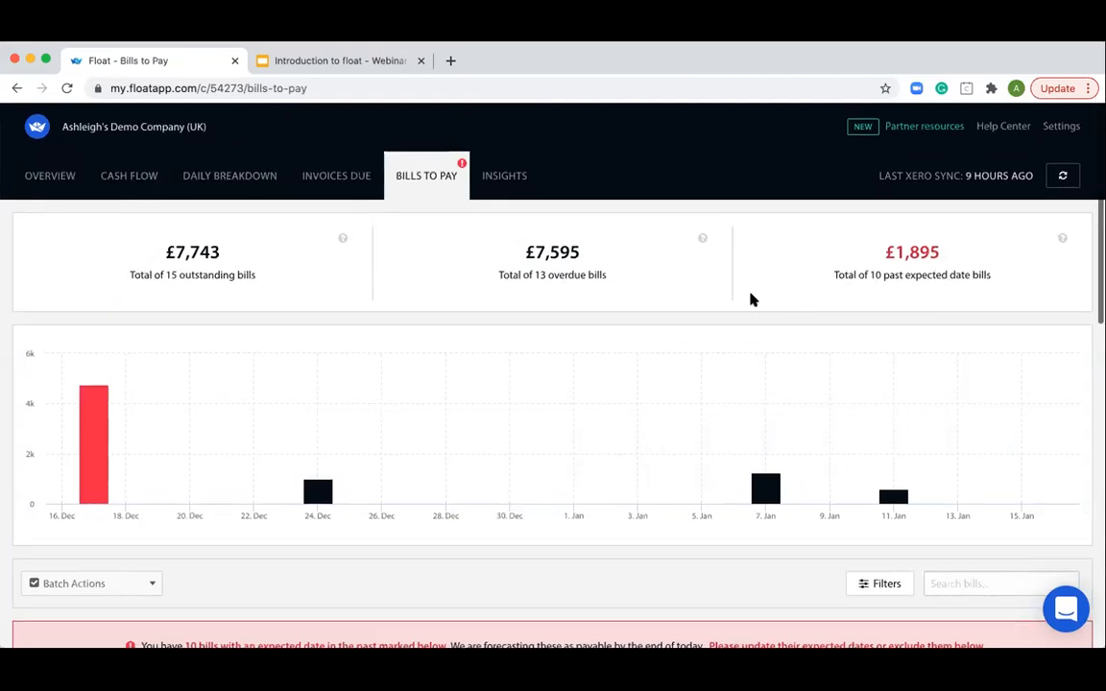
pyautogui.scroll(-5, 731, 299)
pyautogui.moveTo(93, 216)
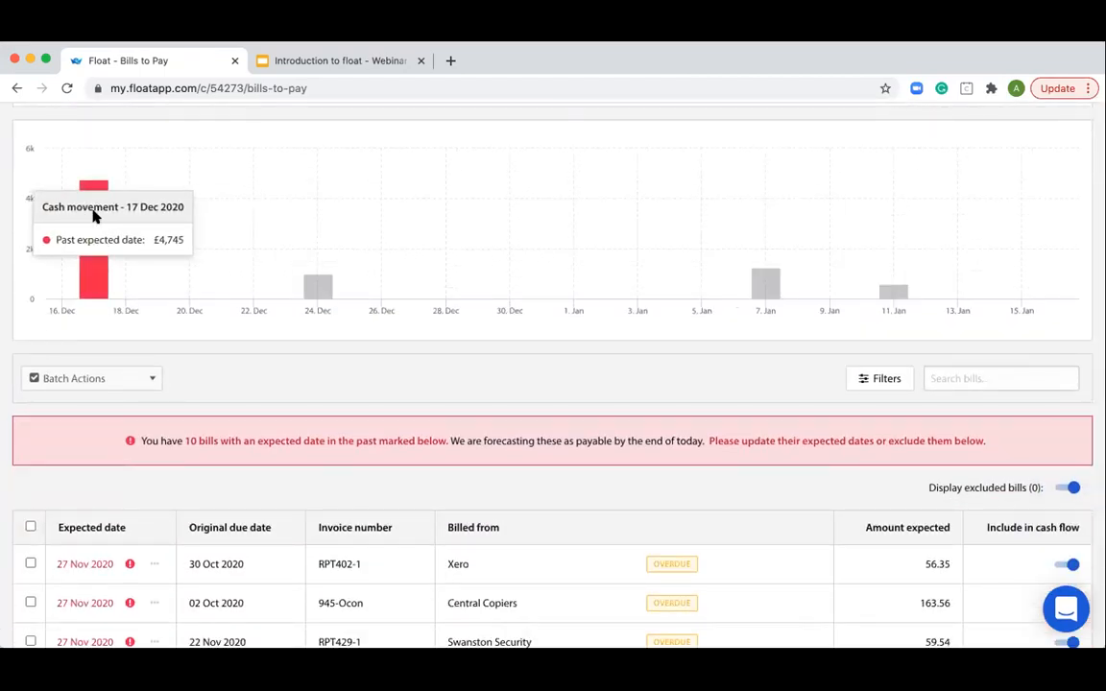
pyautogui.scroll(-3, 698, 392)
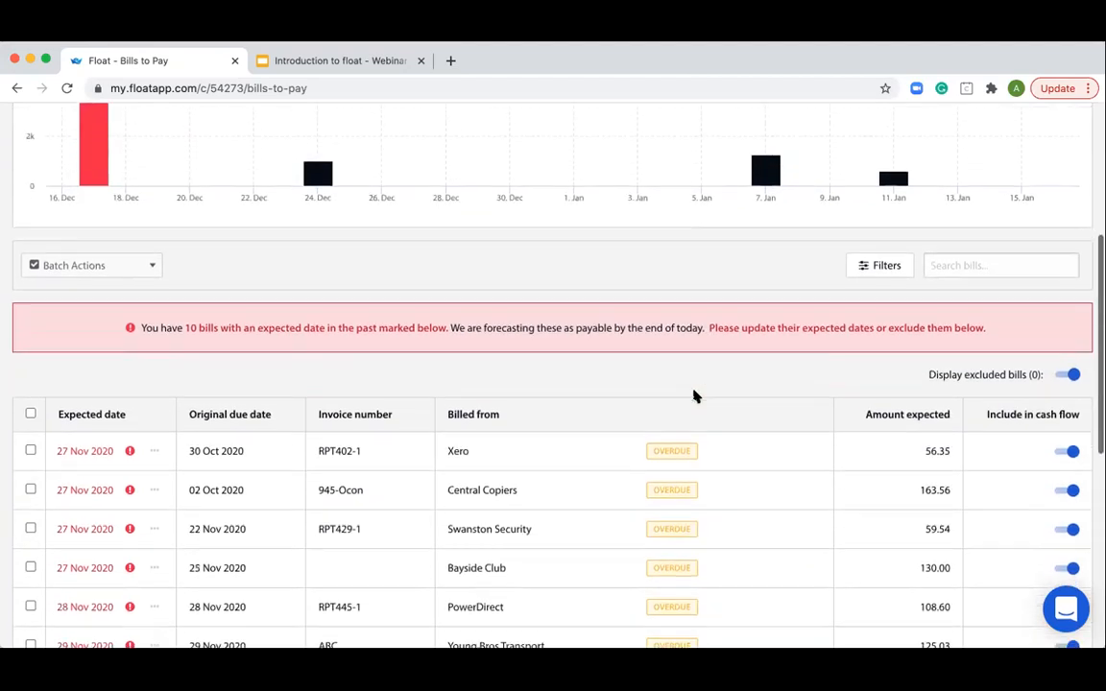
pyautogui.scroll(-5, 695, 395)
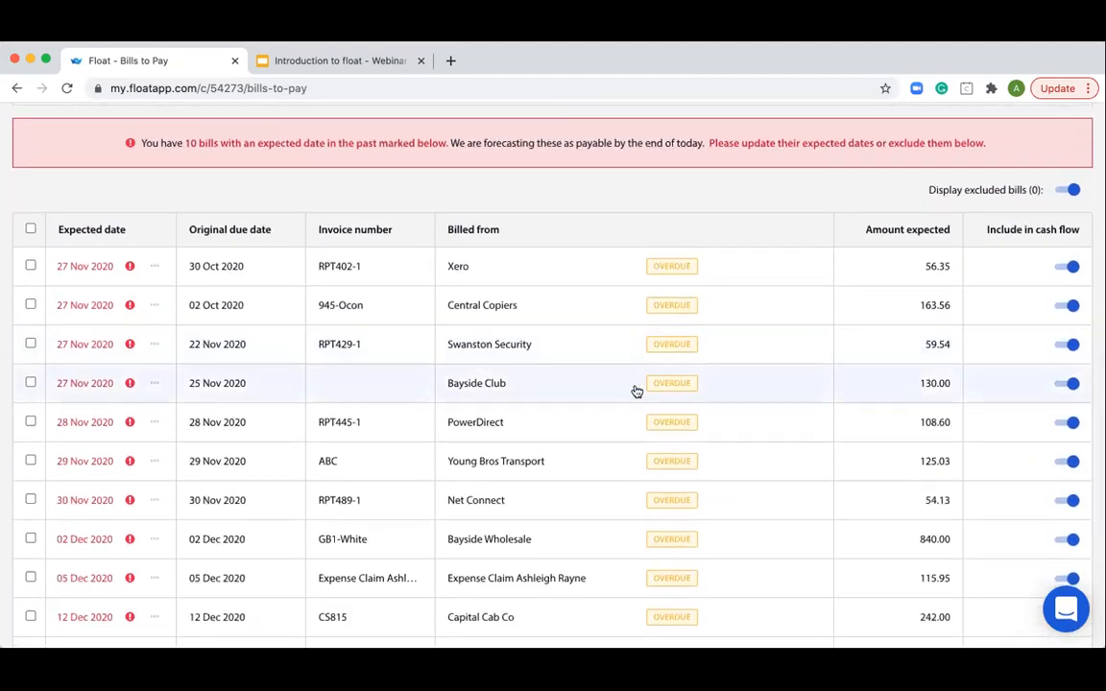
# - Open the overdue Bayside Wholesale bill GB1-White and review its details, expected payment and line items
pyautogui.click(606, 539)
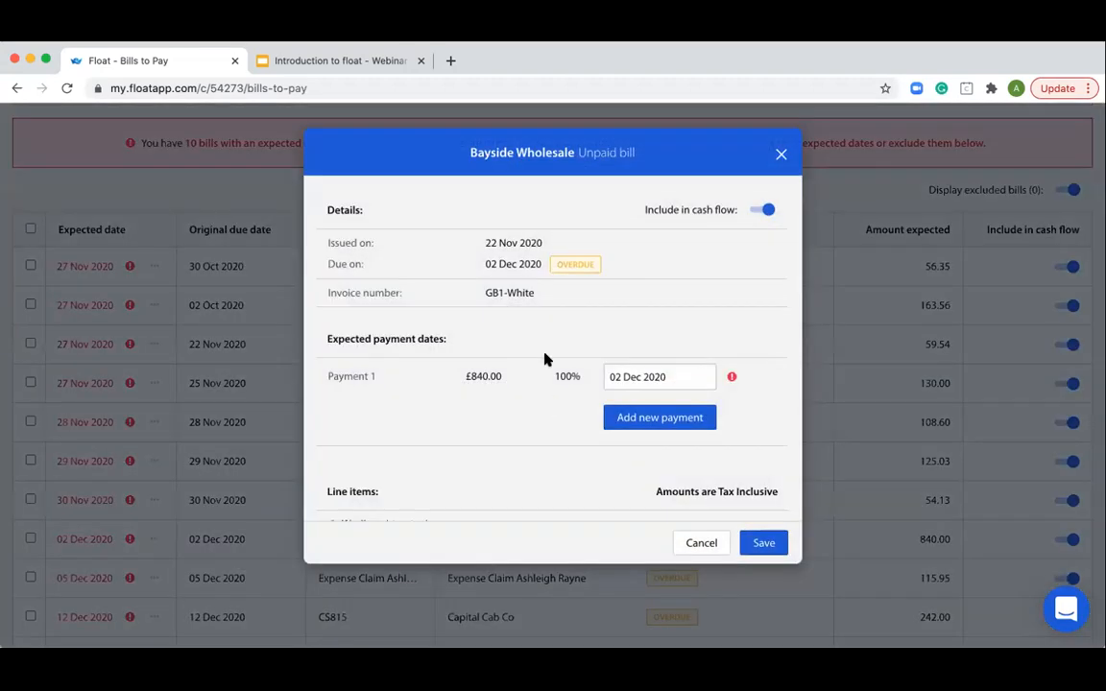
pyautogui.click(764, 211)
pyautogui.scroll(-3, 553, 313)
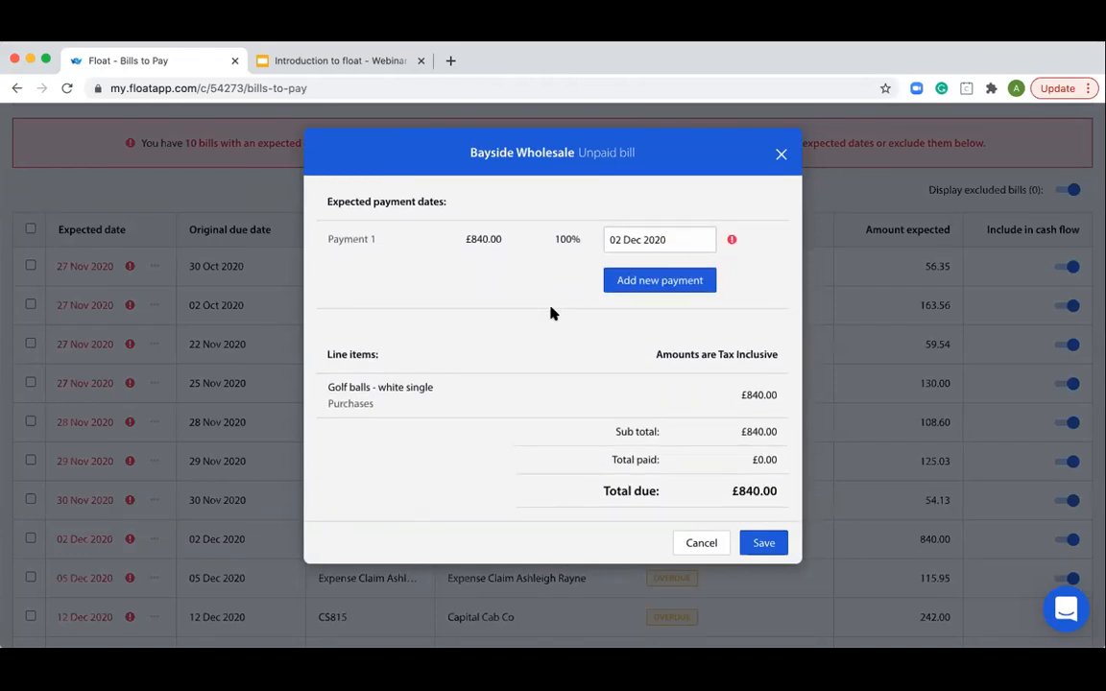
pyautogui.scroll(3, 551, 313)
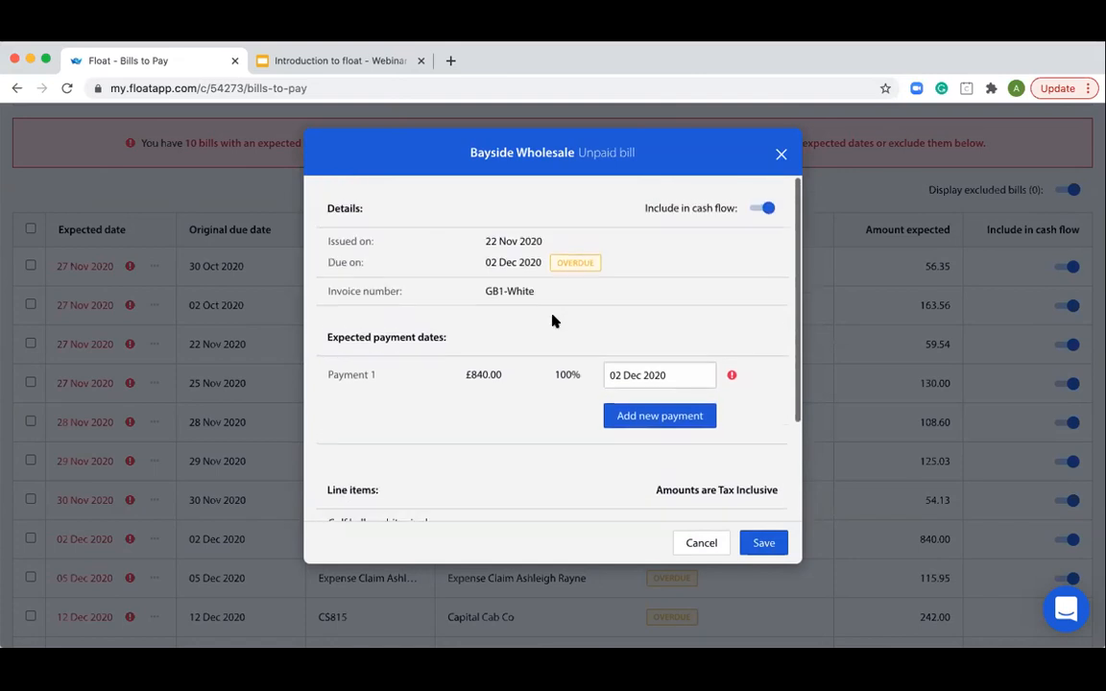
pyautogui.scroll(-1, 552, 321)
pyautogui.scroll(1, 551, 321)
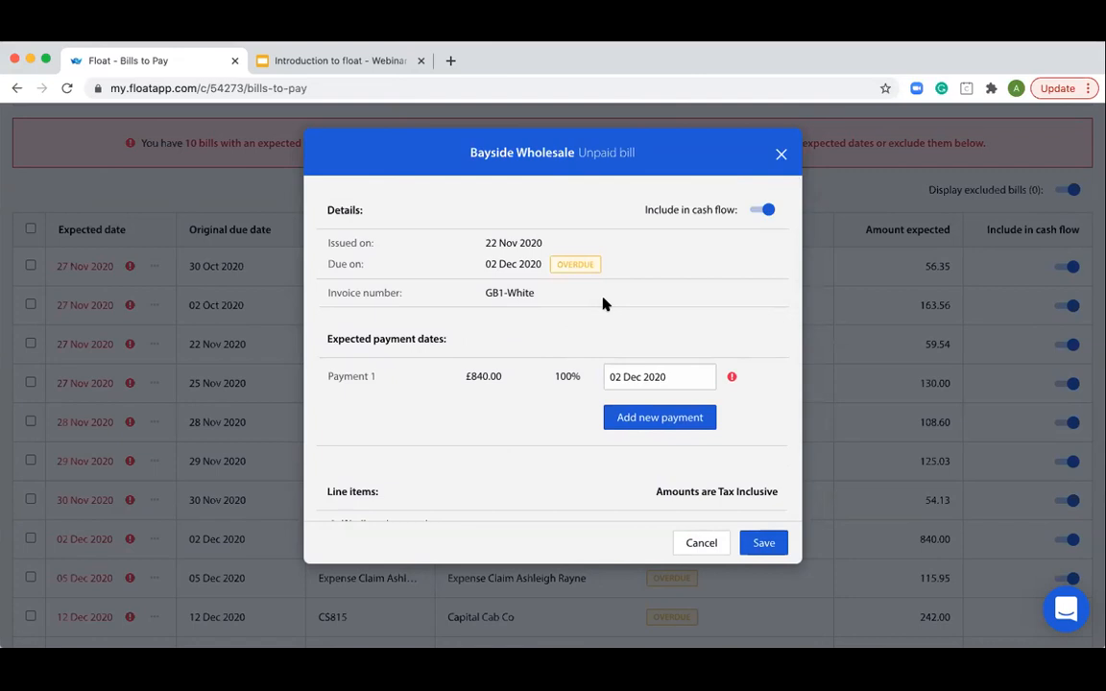
# - Set the Bayside Wholesale bill's expected payment date to 18 Dec 2020 and add a second payment dated 18 Jan 2021
pyautogui.click(678, 377)
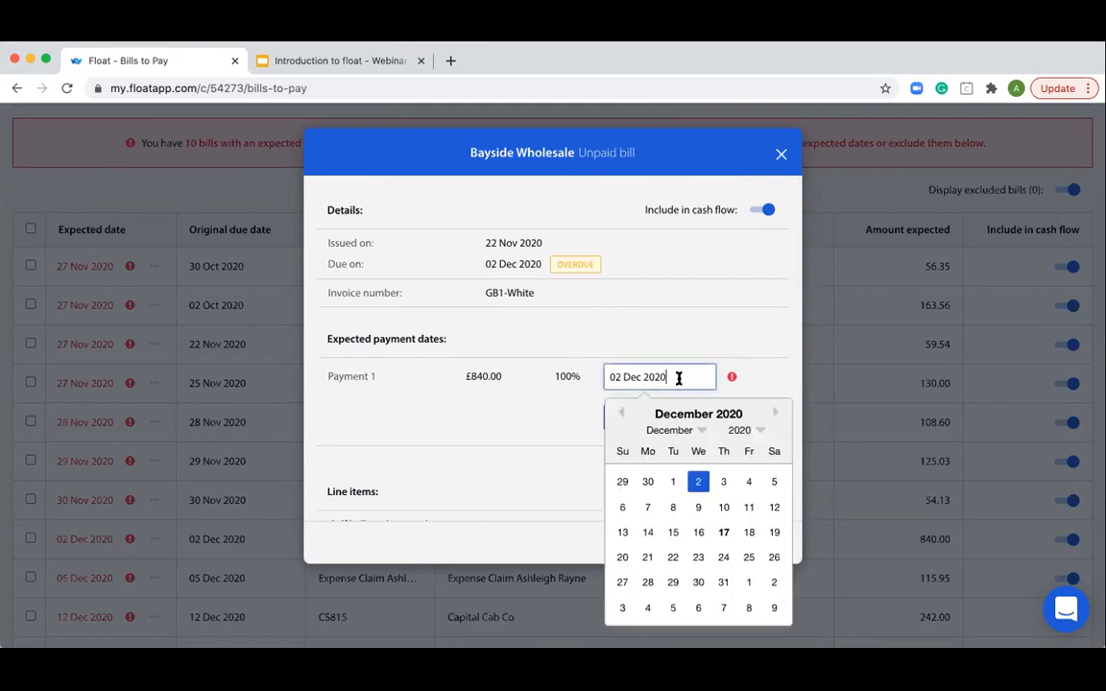
pyautogui.click(751, 532)
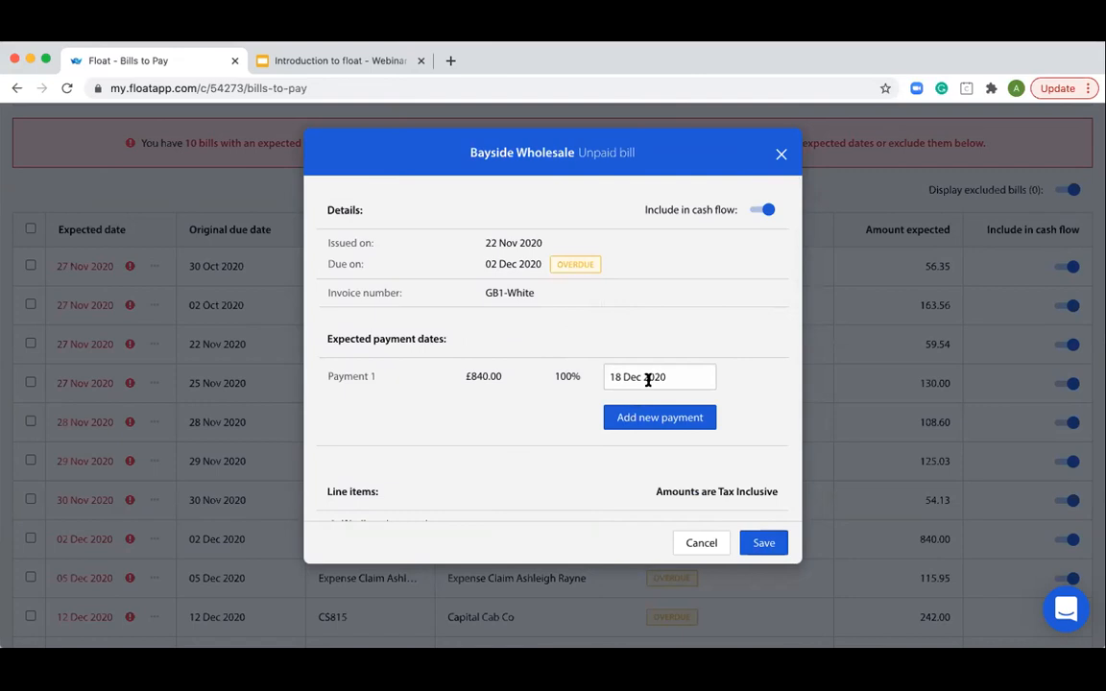
pyautogui.click(661, 422)
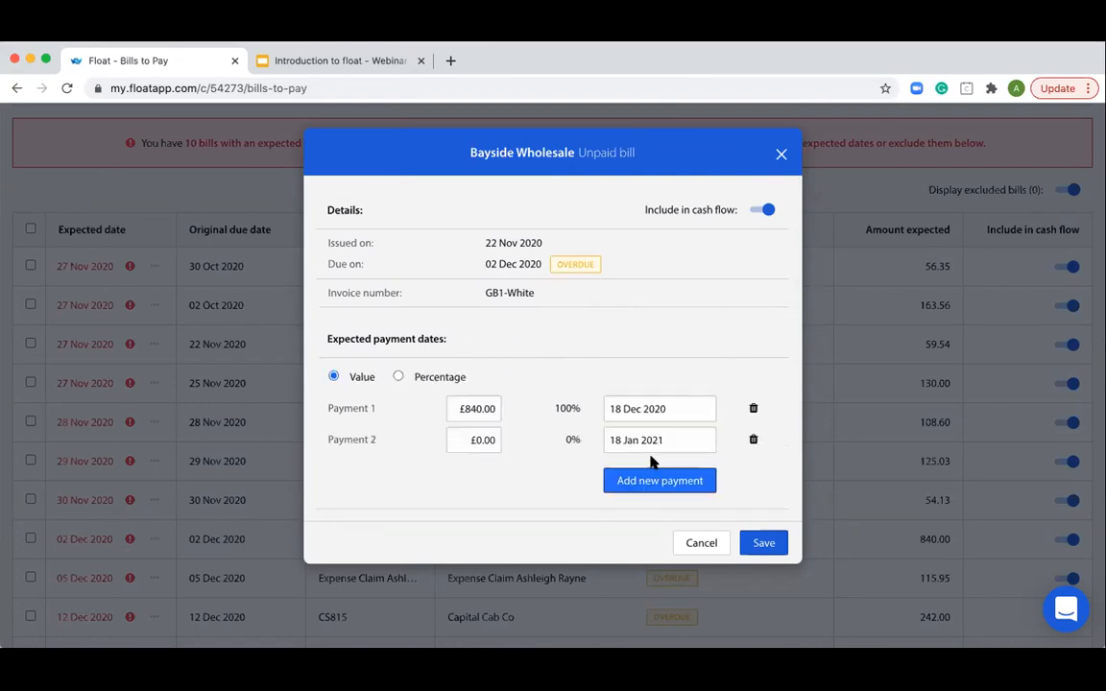
pyautogui.scroll(-1, 543, 434)
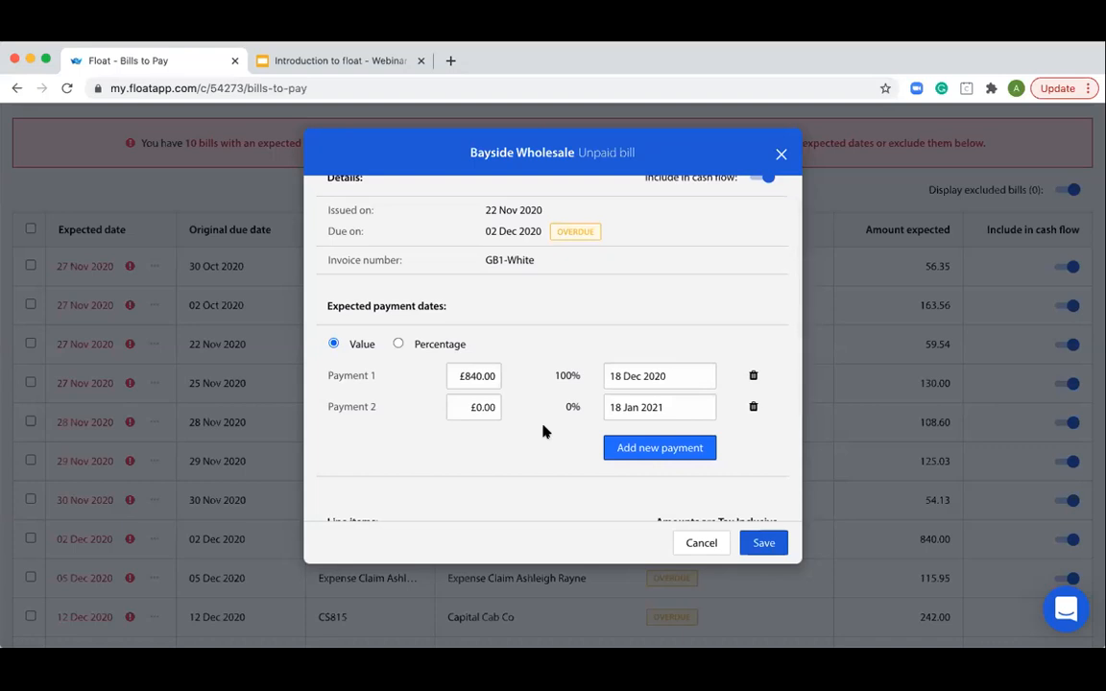
pyautogui.scroll(-1, 549, 424)
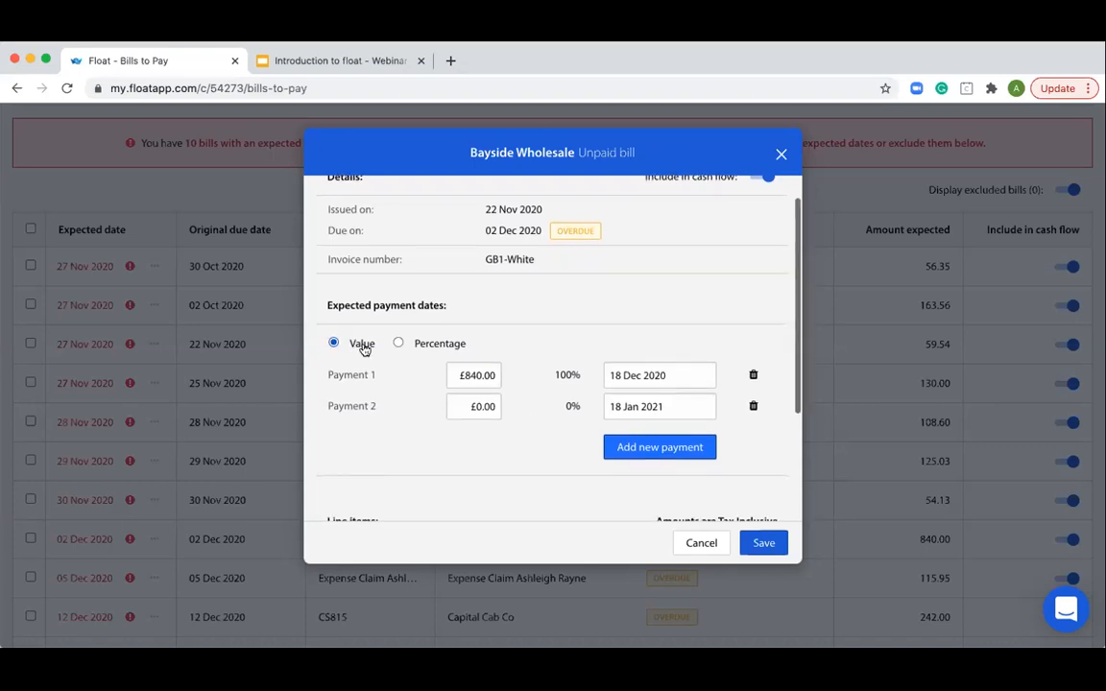
# - Split the Bayside Wholesale bill by percentage, with 50% for Payment 1 and 50% for Payment 2
pyautogui.click(398, 343)
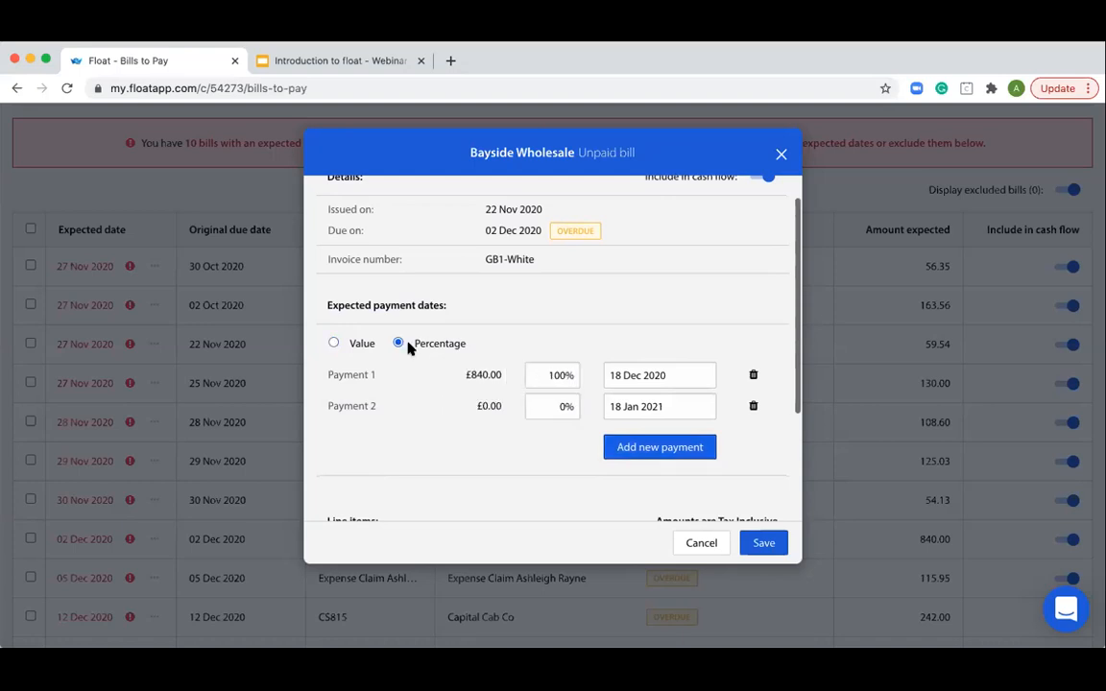
pyautogui.click(546, 379)
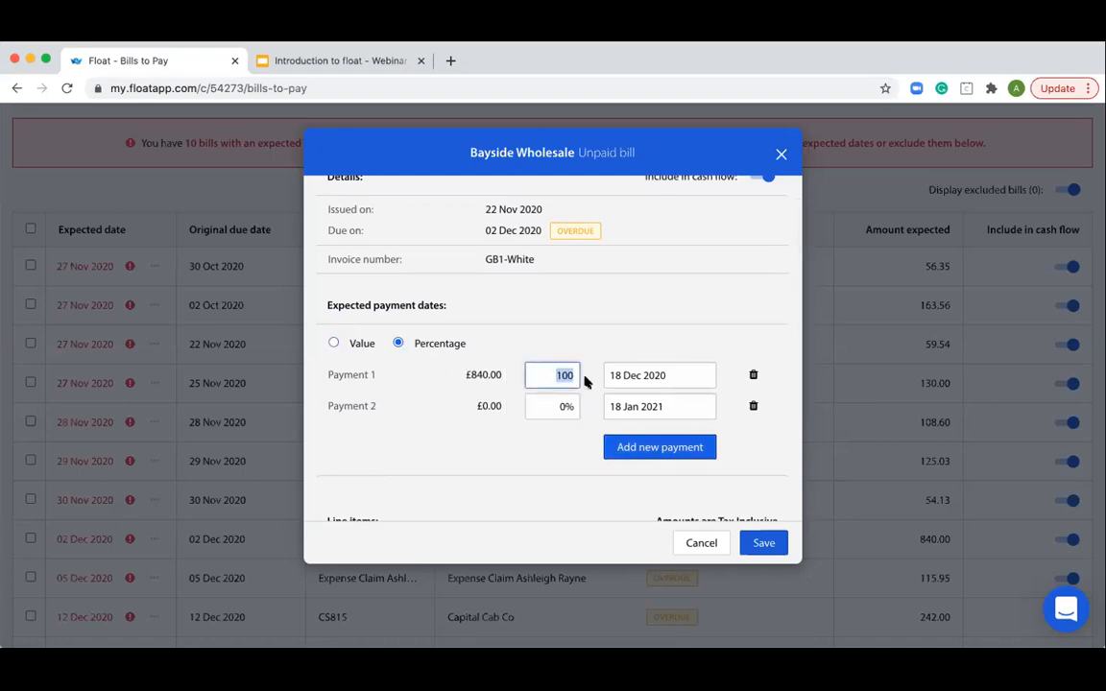
pyautogui.write('50')
pyautogui.click(551, 404)
pyautogui.write('50')
pyautogui.click(554, 460)
# - Try out adding a third and a fourth payment to the bill, and remove both again
pyautogui.click(647, 449)
pyautogui.click(648, 480)
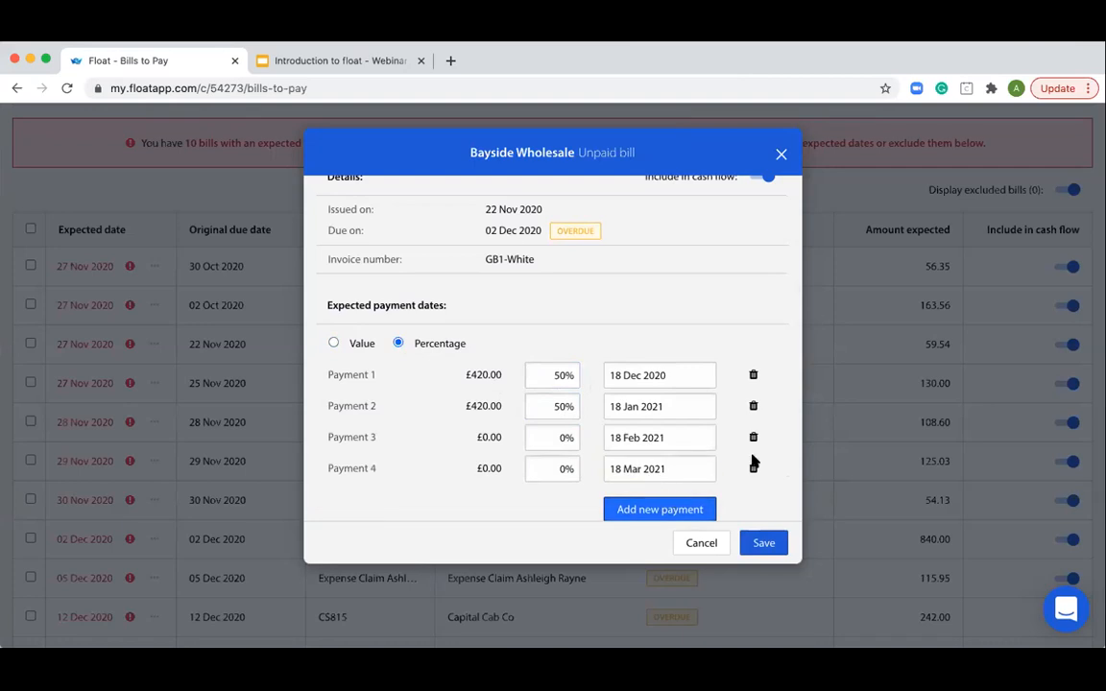
pyautogui.click(754, 468)
pyautogui.click(754, 437)
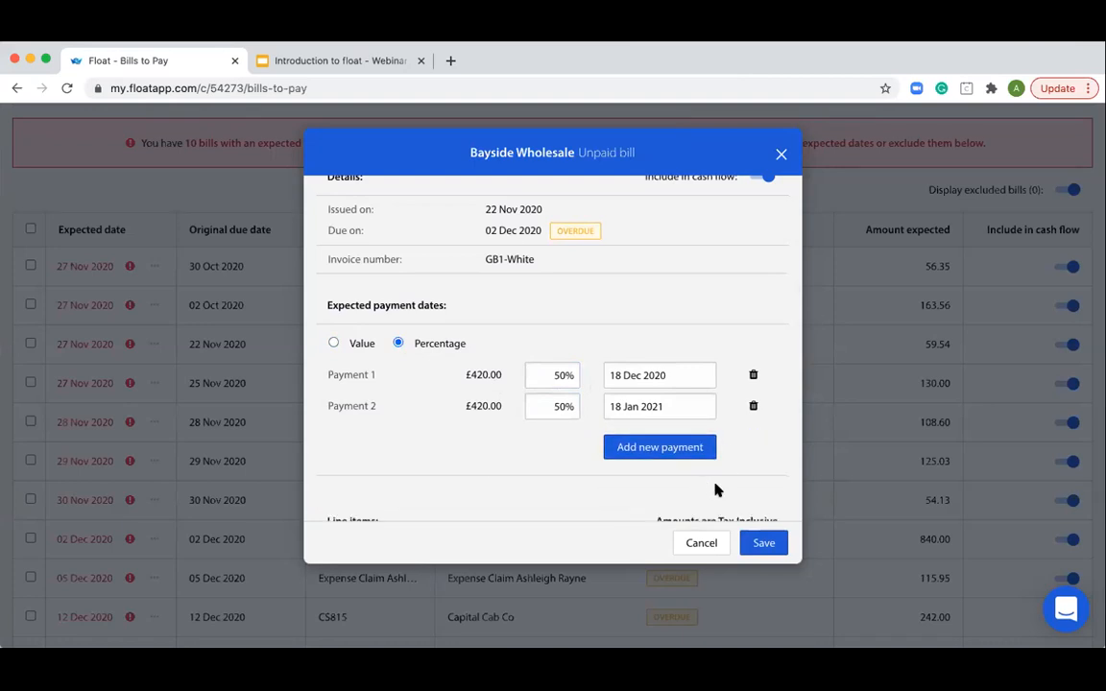
# - Save the Bayside Wholesale payment split and check the 18 Dec and 18 Jan cash movements on the bills chart
pyautogui.click(763, 544)
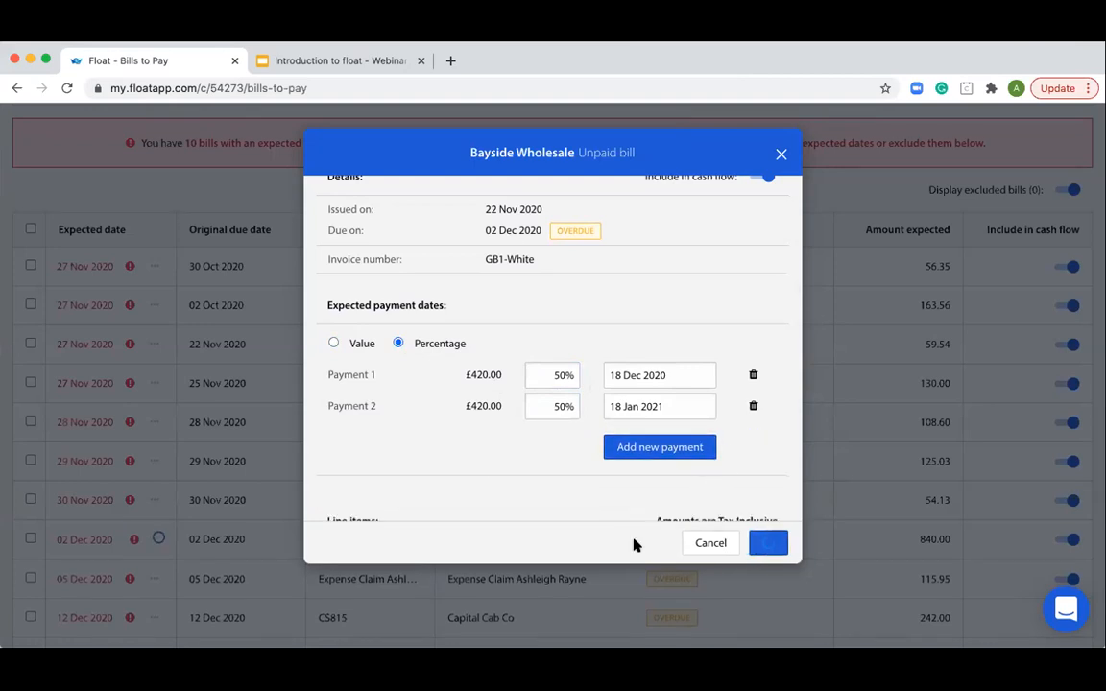
pyautogui.scroll(2, 542, 447)
pyautogui.scroll(3, 544, 448)
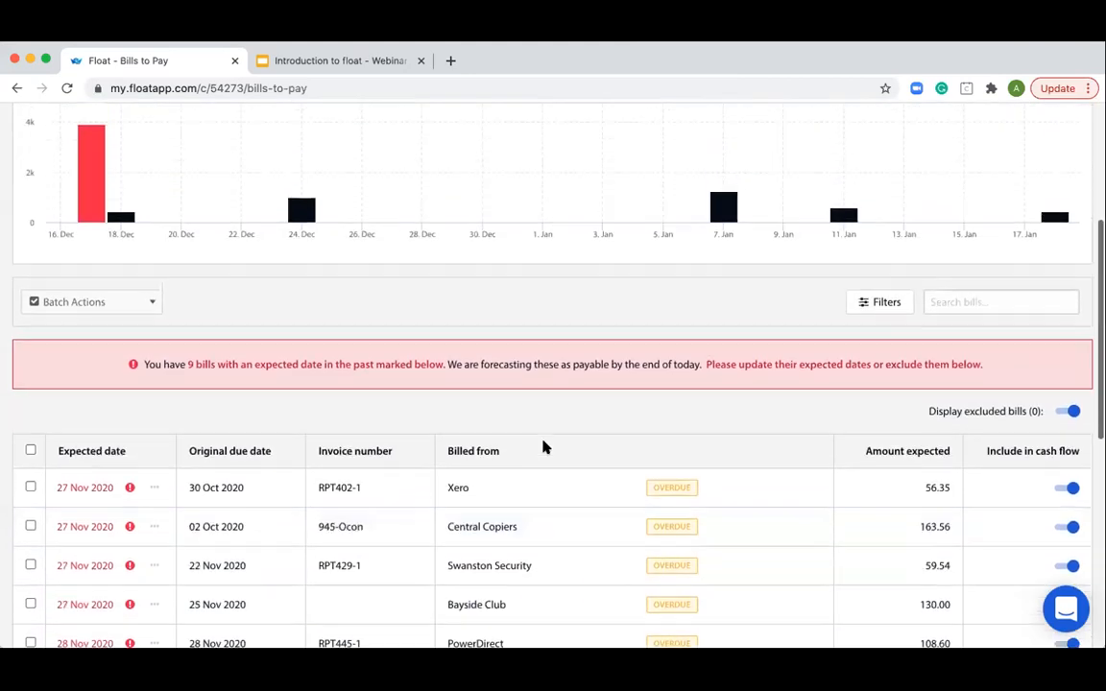
pyautogui.moveTo(132, 279)
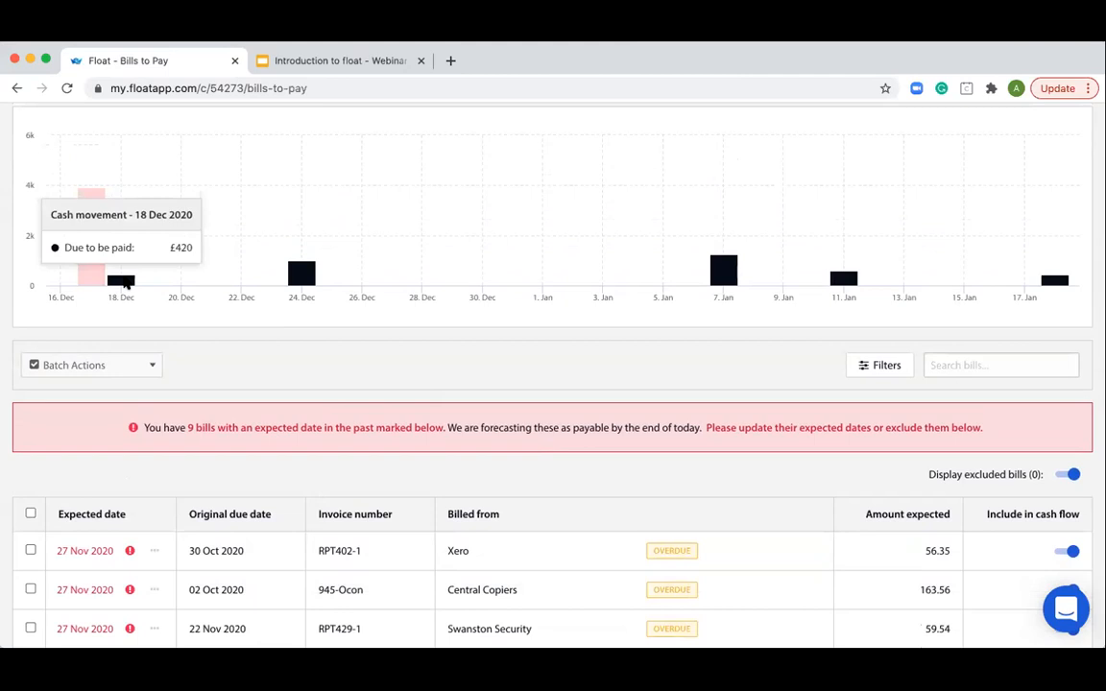
pyautogui.moveTo(1058, 280)
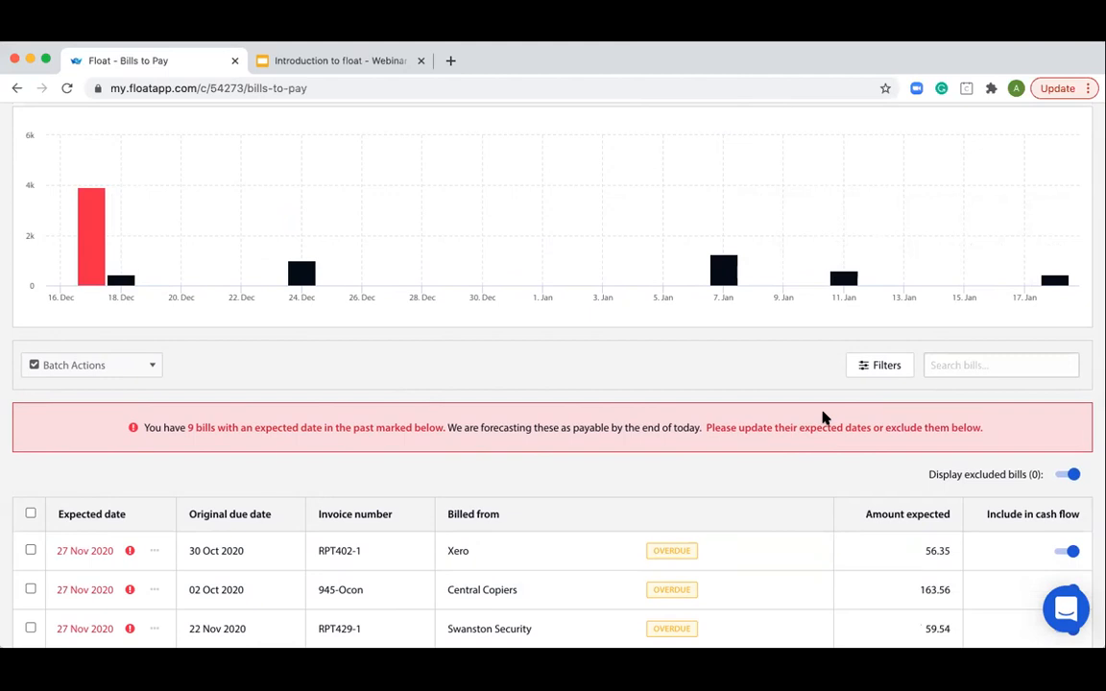
# - Look through the remaining past-date bills, view the details of Xero bill RPT402-1, and close it without changes
pyautogui.scroll(-1, 820, 415)
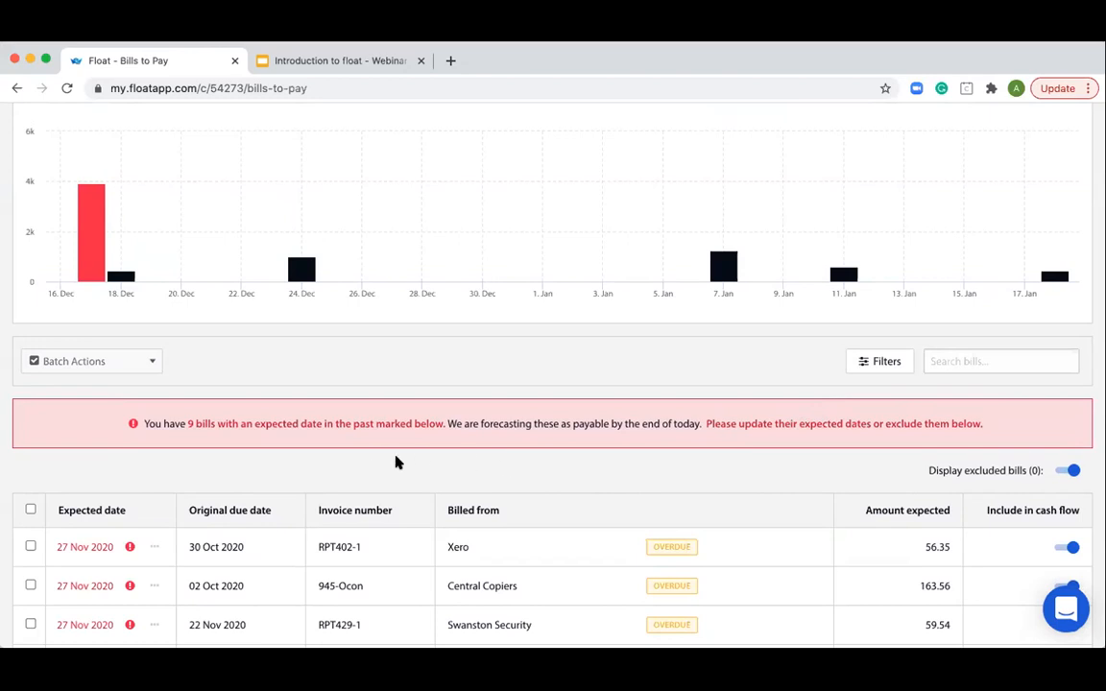
pyautogui.scroll(-5, 226, 437)
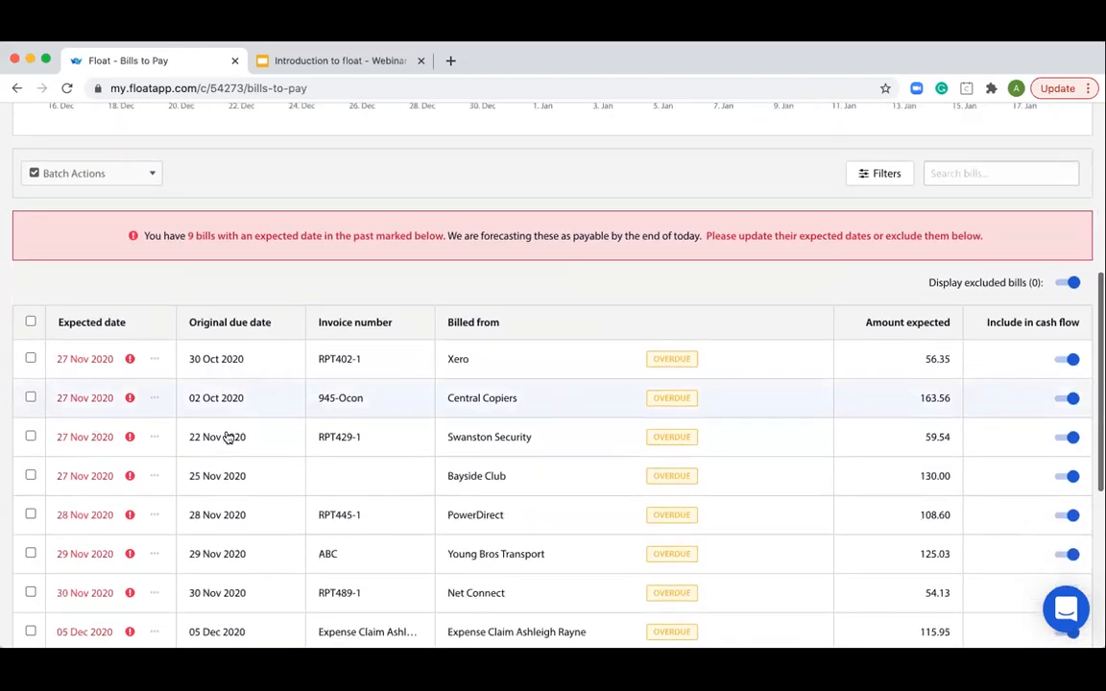
pyautogui.scroll(-1, 227, 437)
pyautogui.scroll(1, 230, 433)
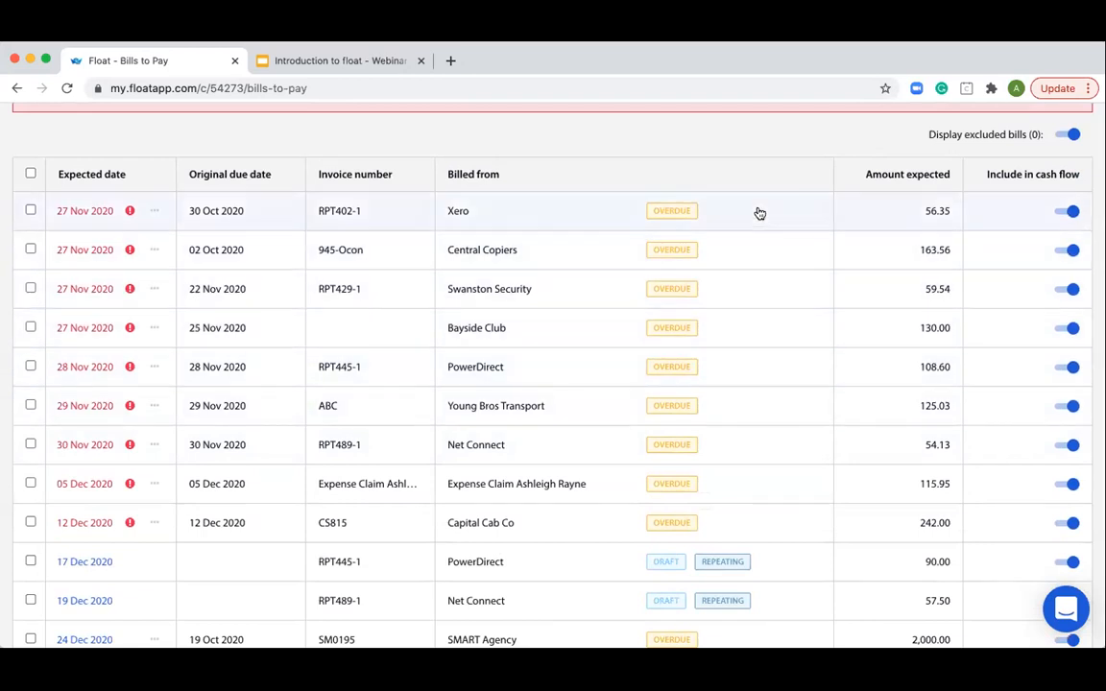
pyautogui.click(602, 212)
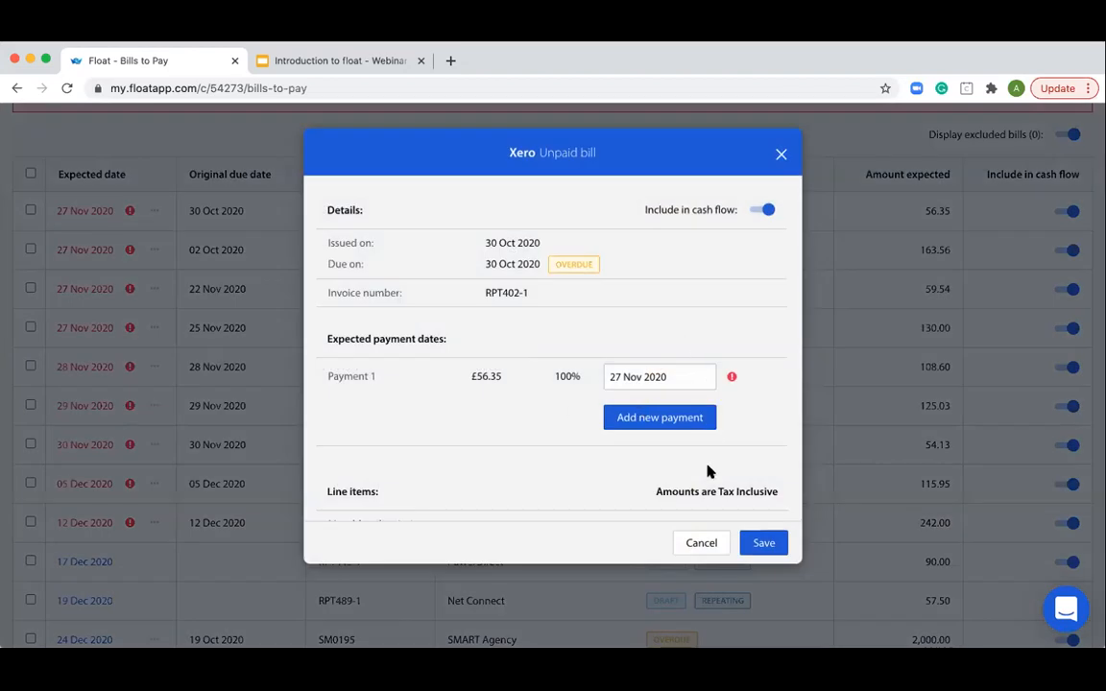
pyautogui.click(781, 154)
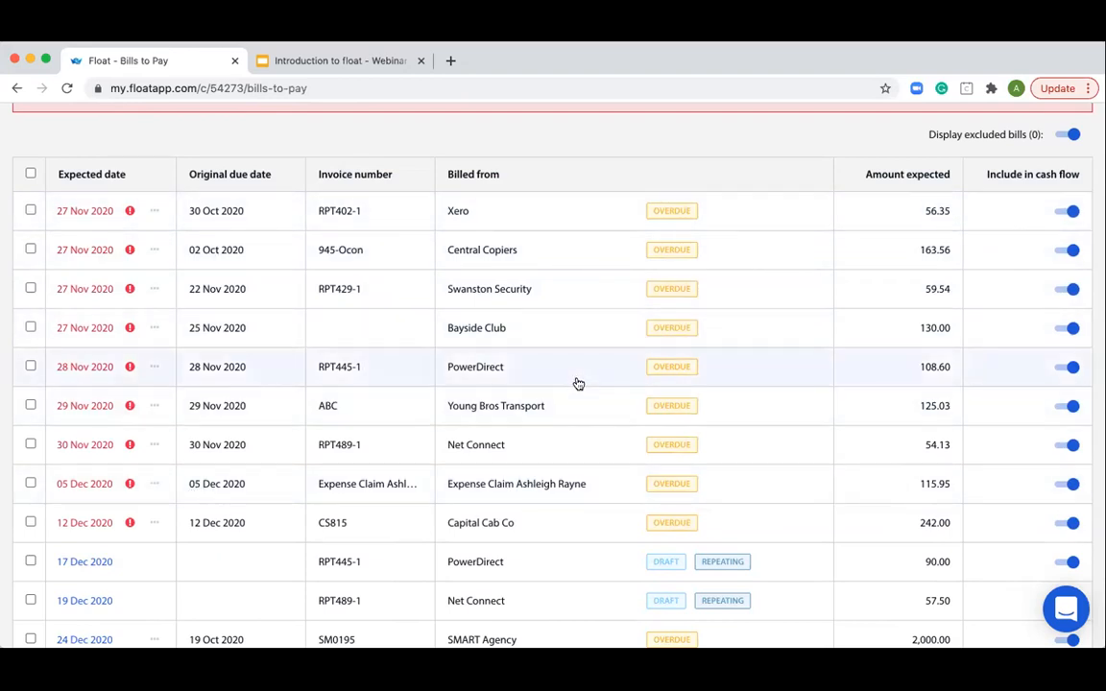
# - Open the cash flow forecast and switch the scenario to Base
pyautogui.scroll(10, 576, 384)
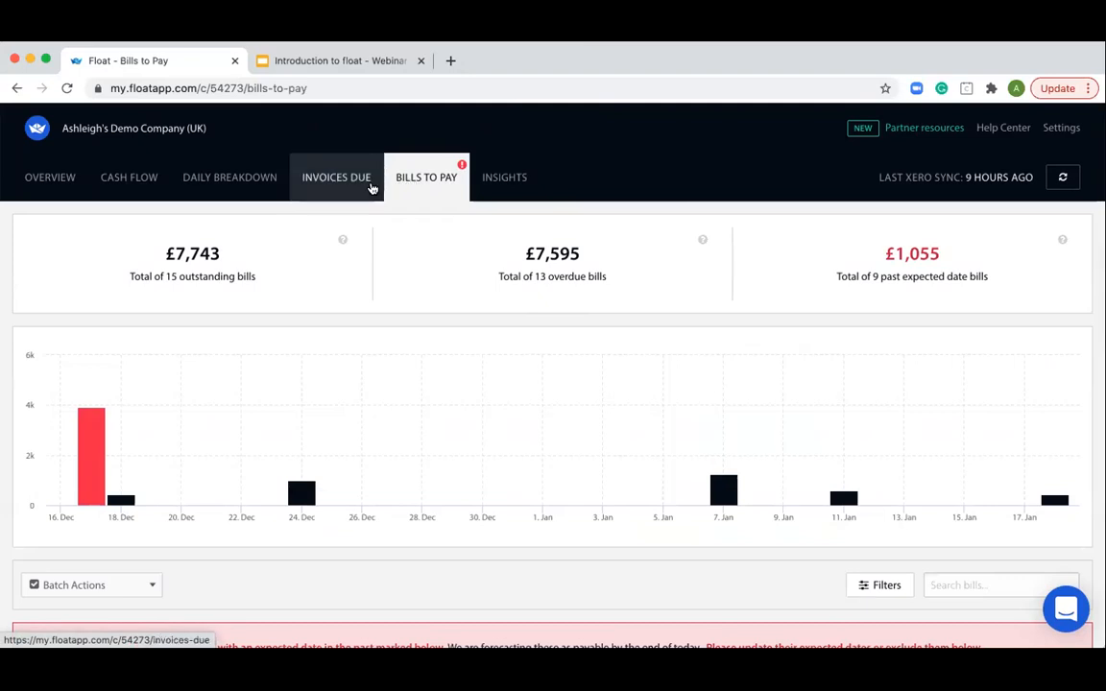
pyautogui.click(132, 180)
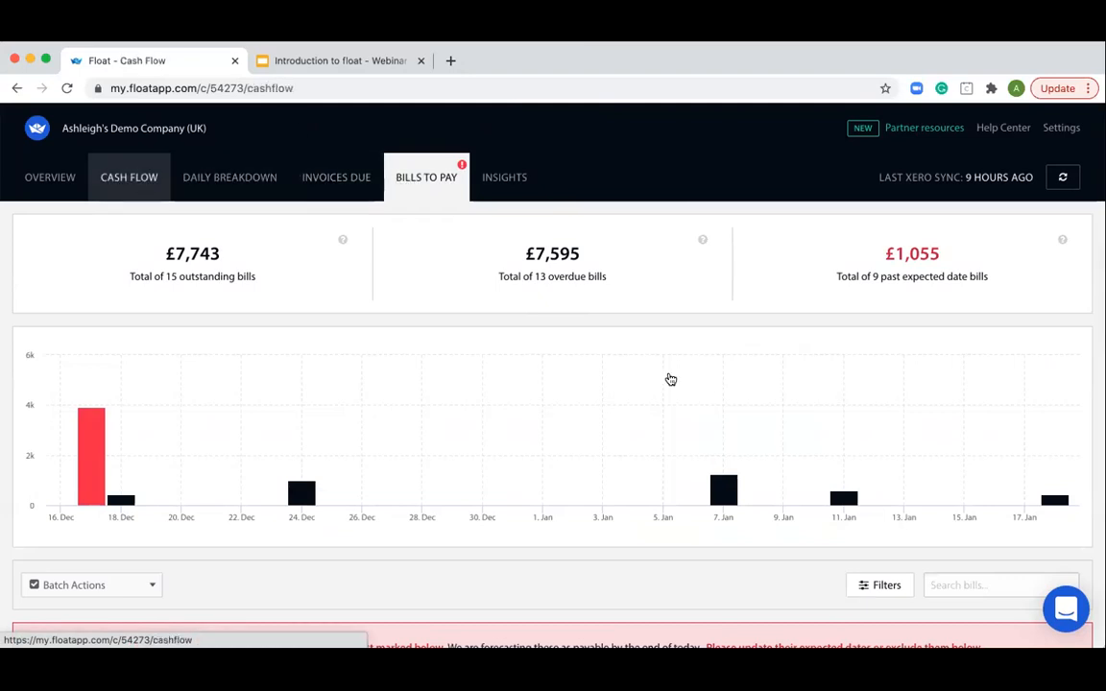
pyautogui.scroll(-1, 500, 349)
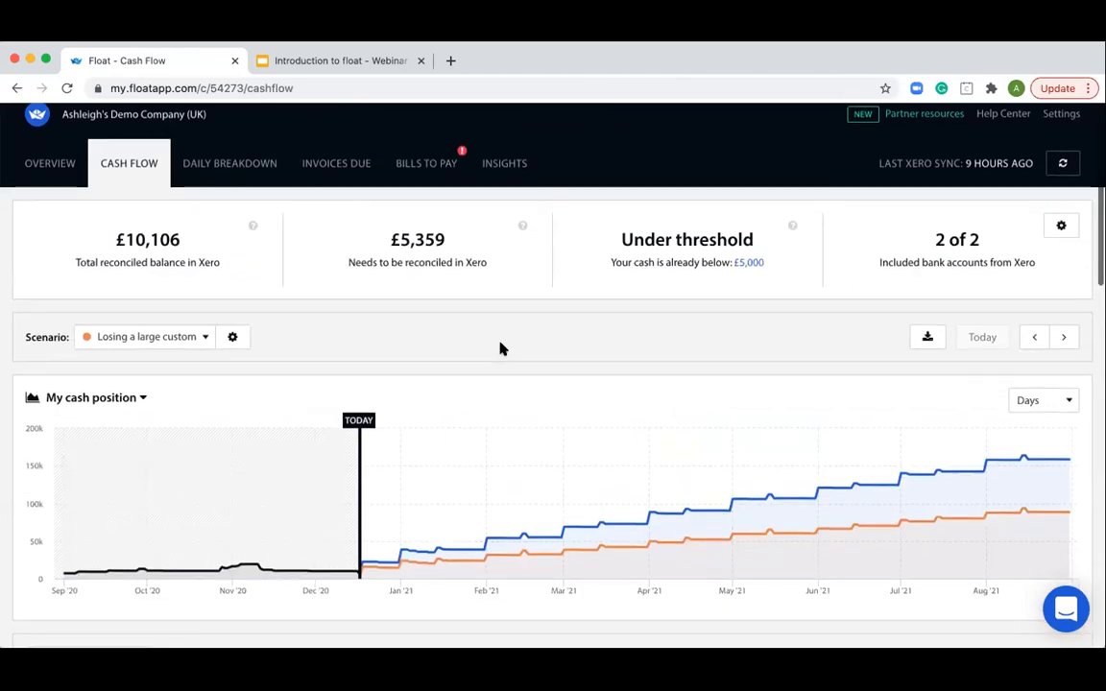
pyautogui.click(168, 313)
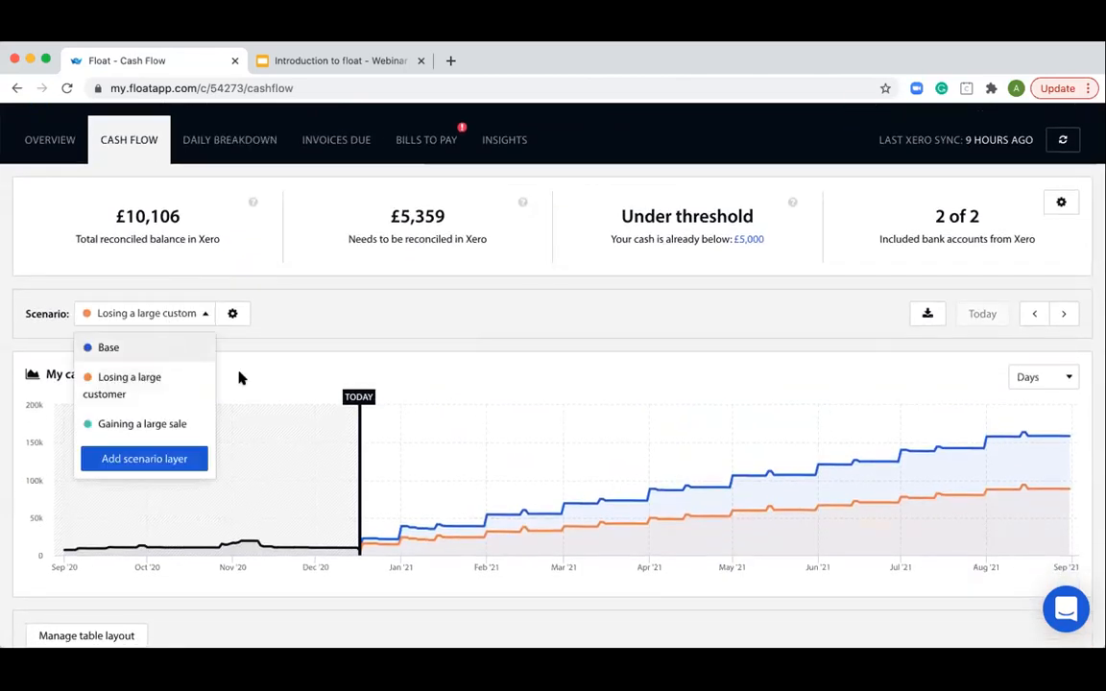
pyautogui.click(168, 347)
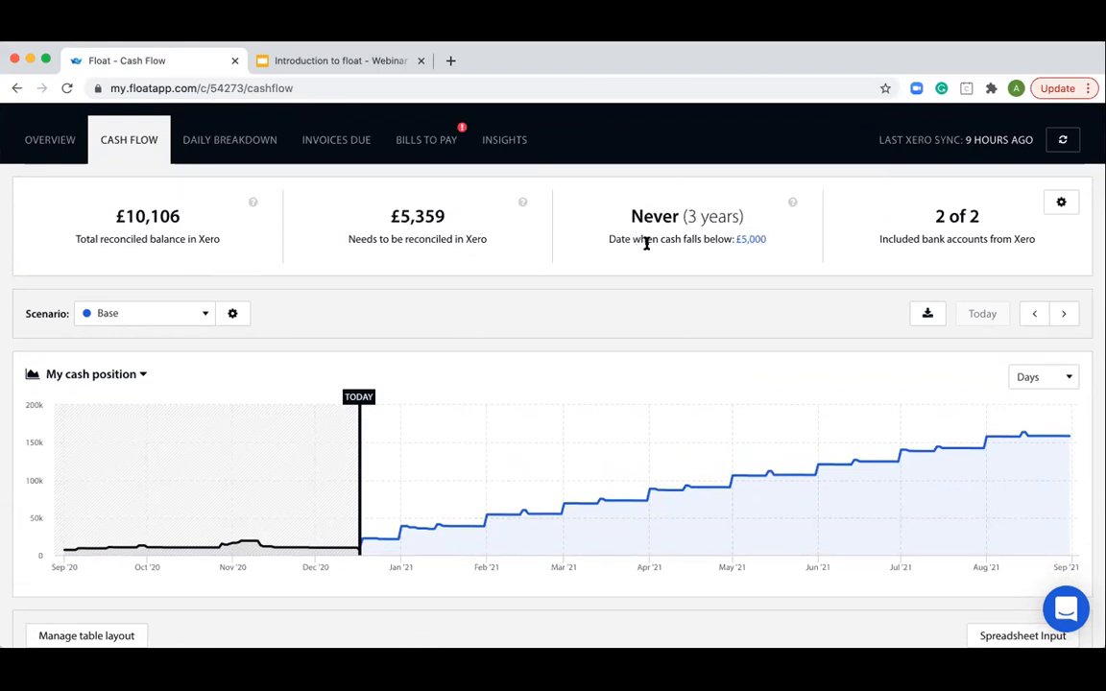
# - Open the cash flow threshold setting and save it with the value 5000
pyautogui.click(754, 241)
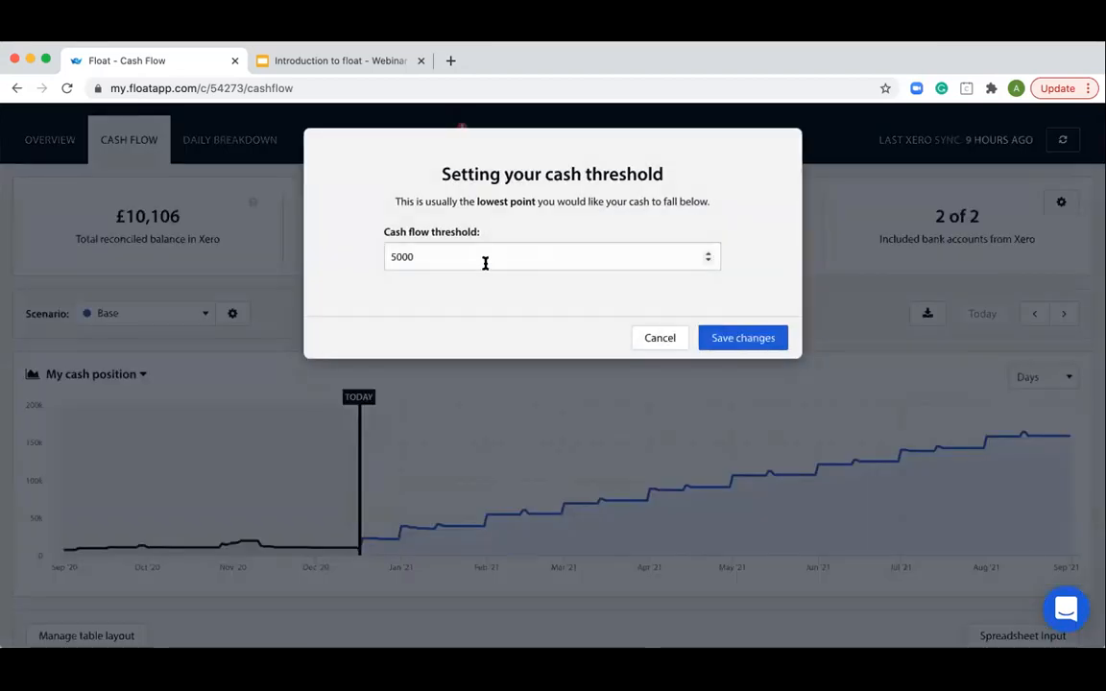
pyautogui.click(392, 257)
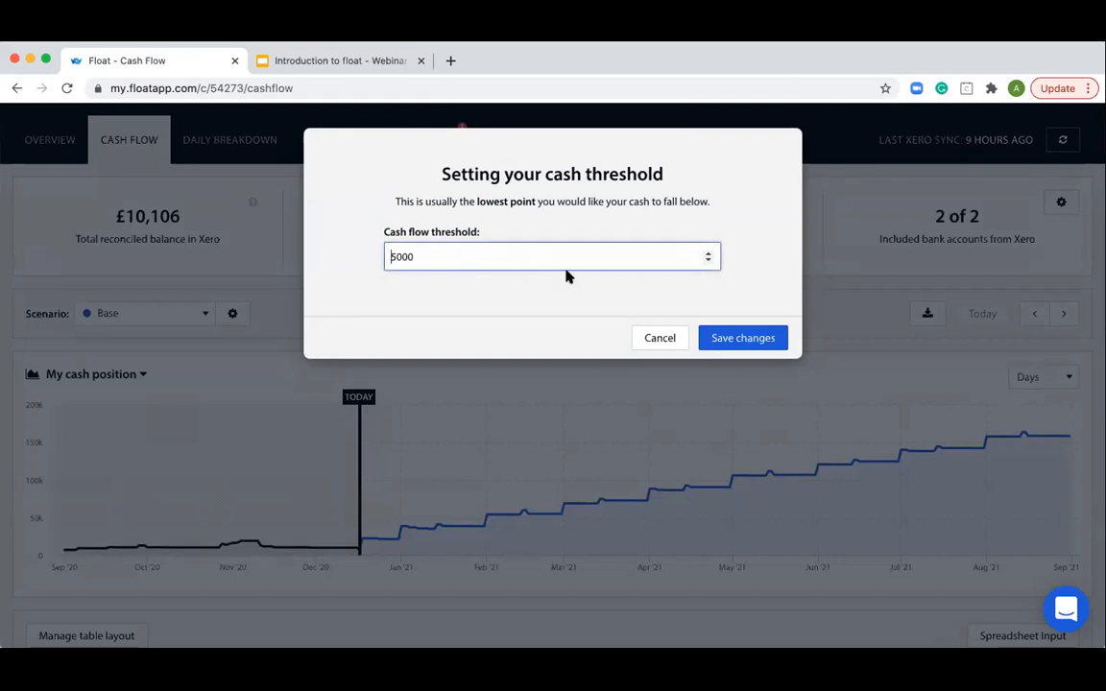
pyautogui.click(773, 340)
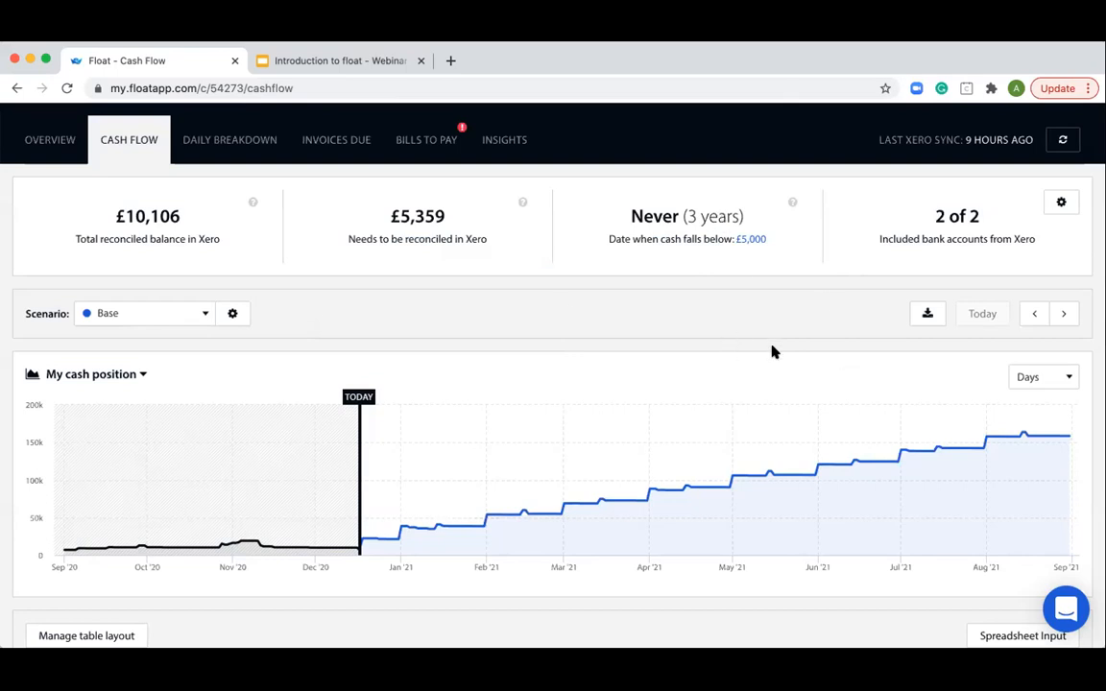
# - Open the included bank accounts, try switching the Business Bank Account off and on again, and cancel
pyautogui.scroll(-1, 755, 239)
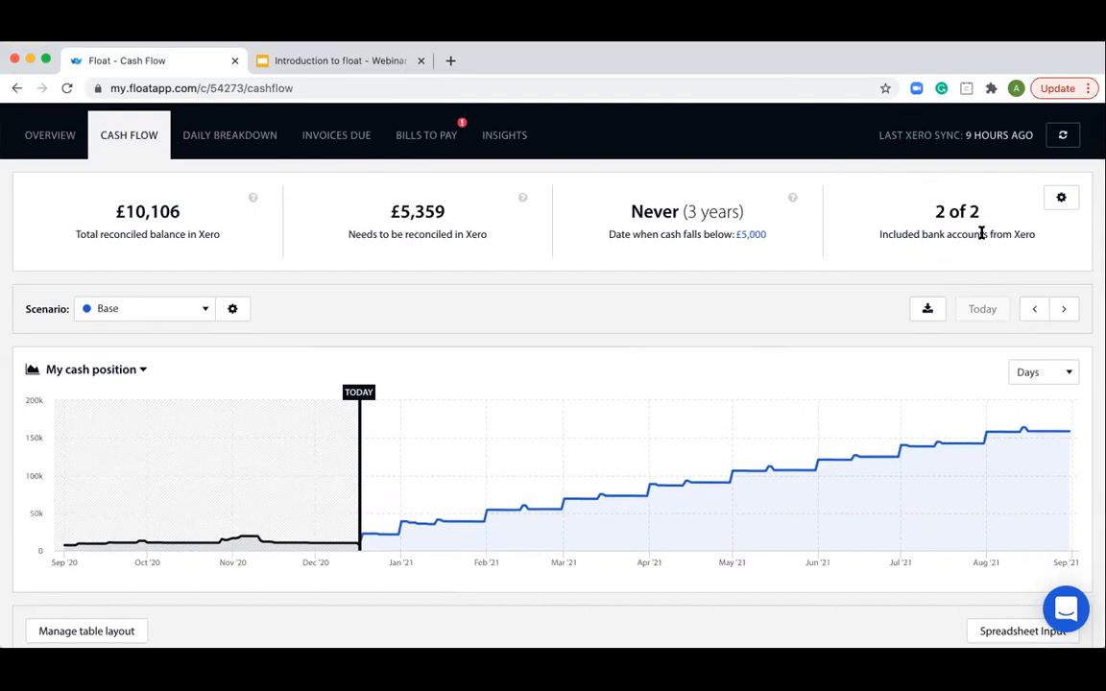
pyautogui.click(1060, 198)
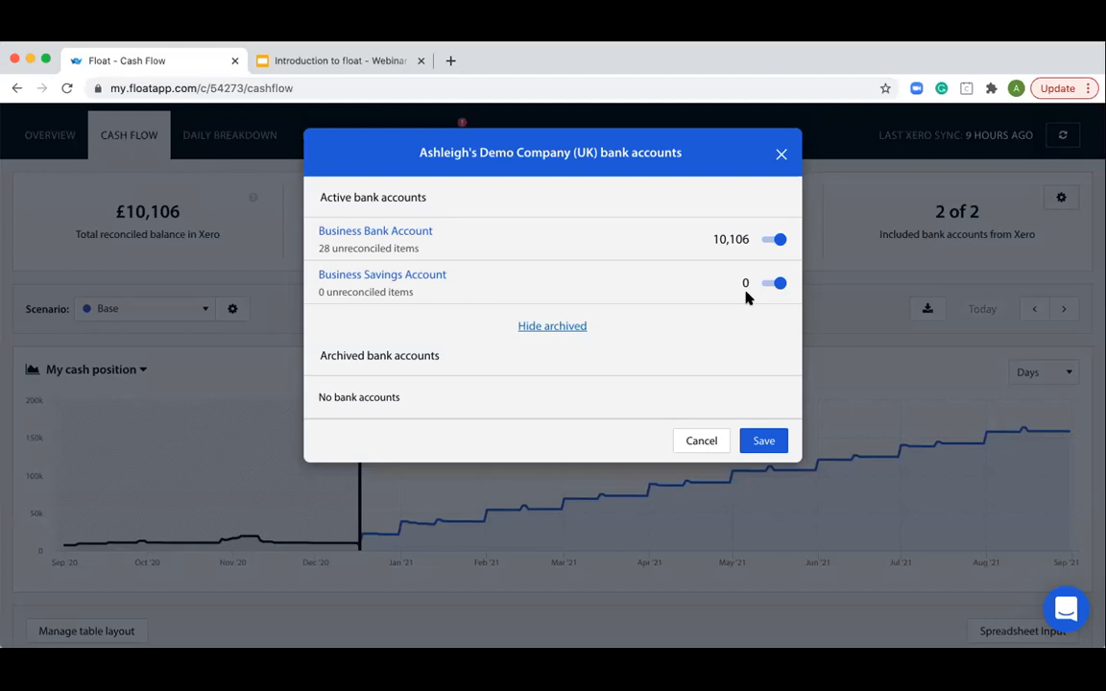
pyautogui.click(778, 241)
pyautogui.click(768, 242)
pyautogui.click(702, 440)
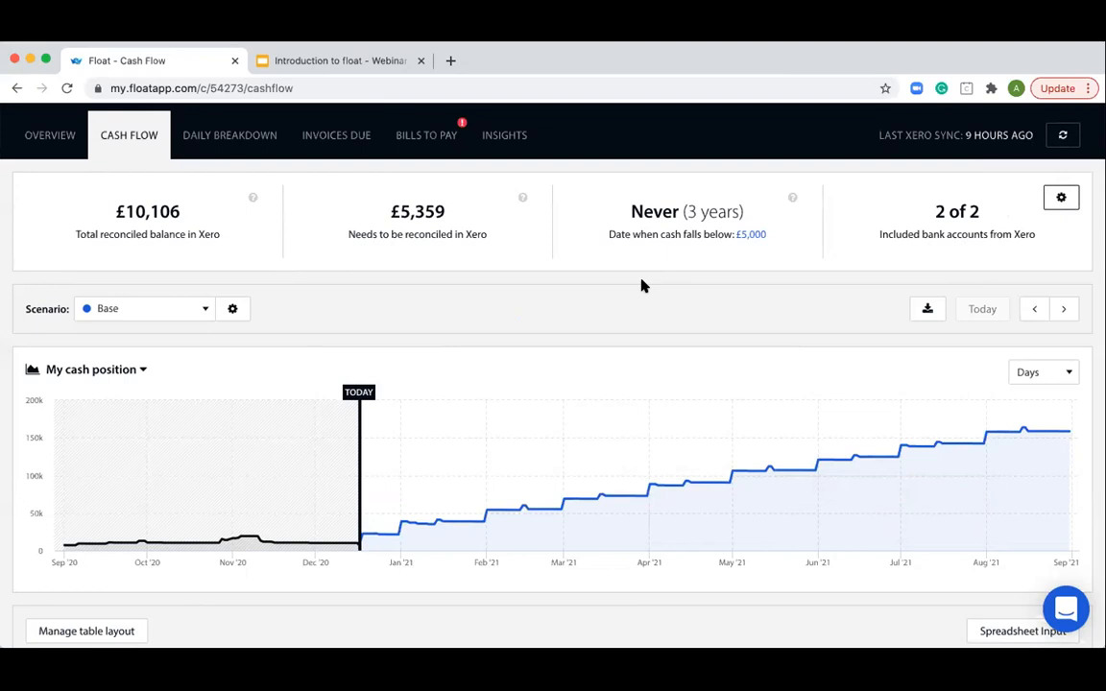
# - Examine the December 2020 Sales and cash-out budget progress in the forecast table, and view the list of available scenarios
pyautogui.scroll(-1, 643, 285)
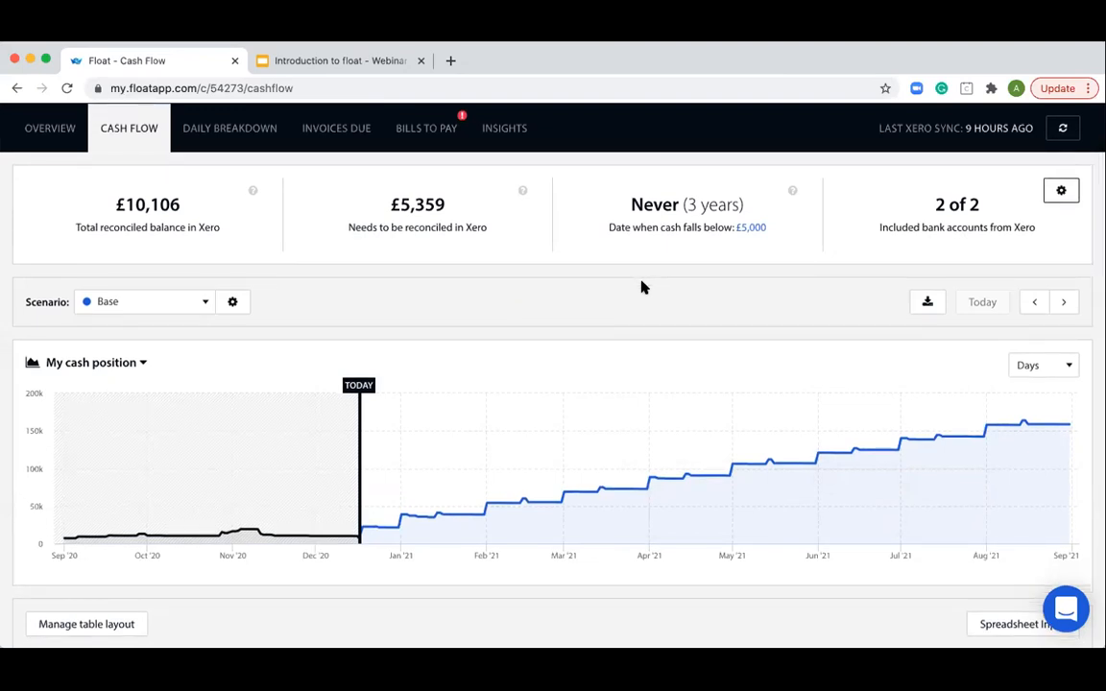
pyautogui.scroll(-3, 643, 286)
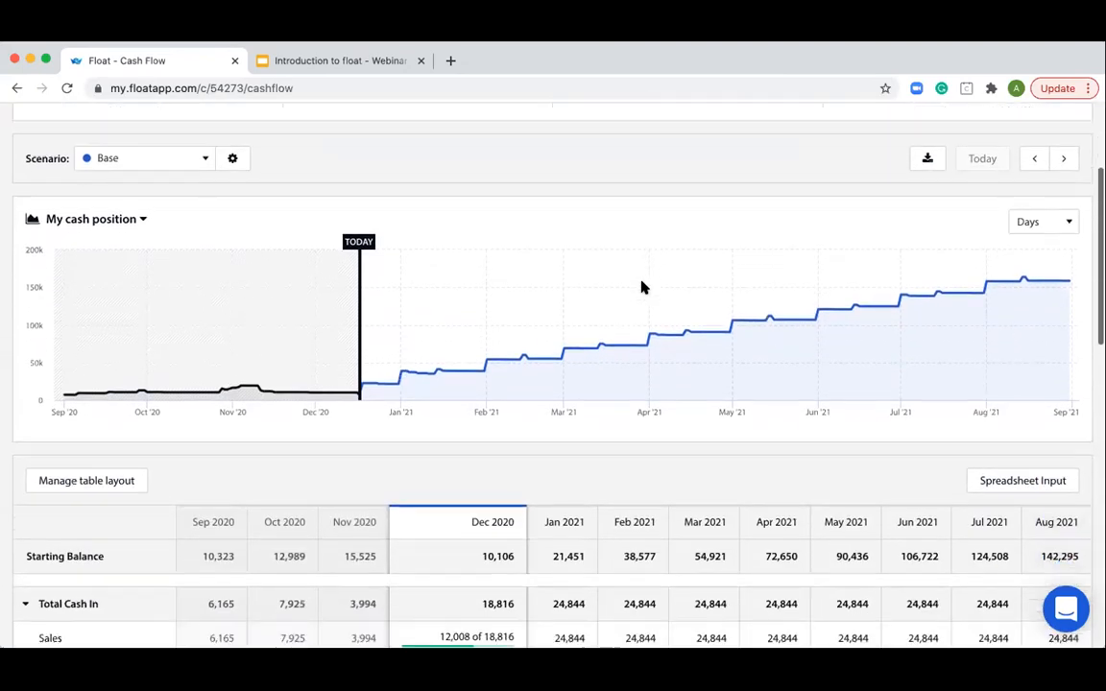
pyautogui.scroll(-1, 643, 287)
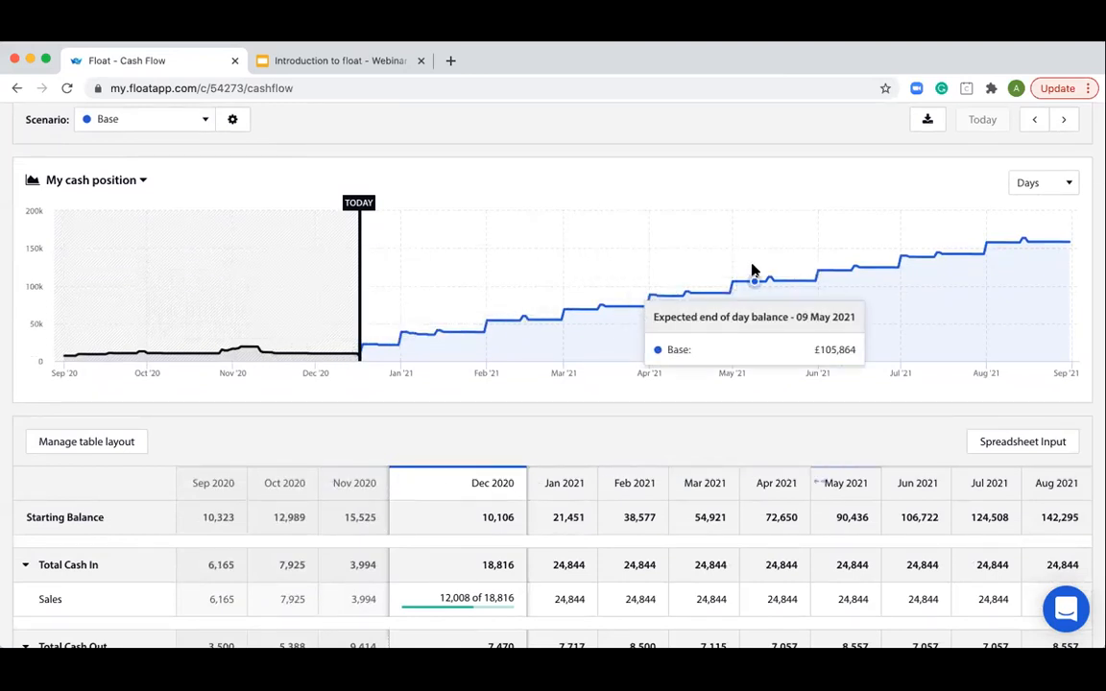
pyautogui.scroll(-3, 548, 348)
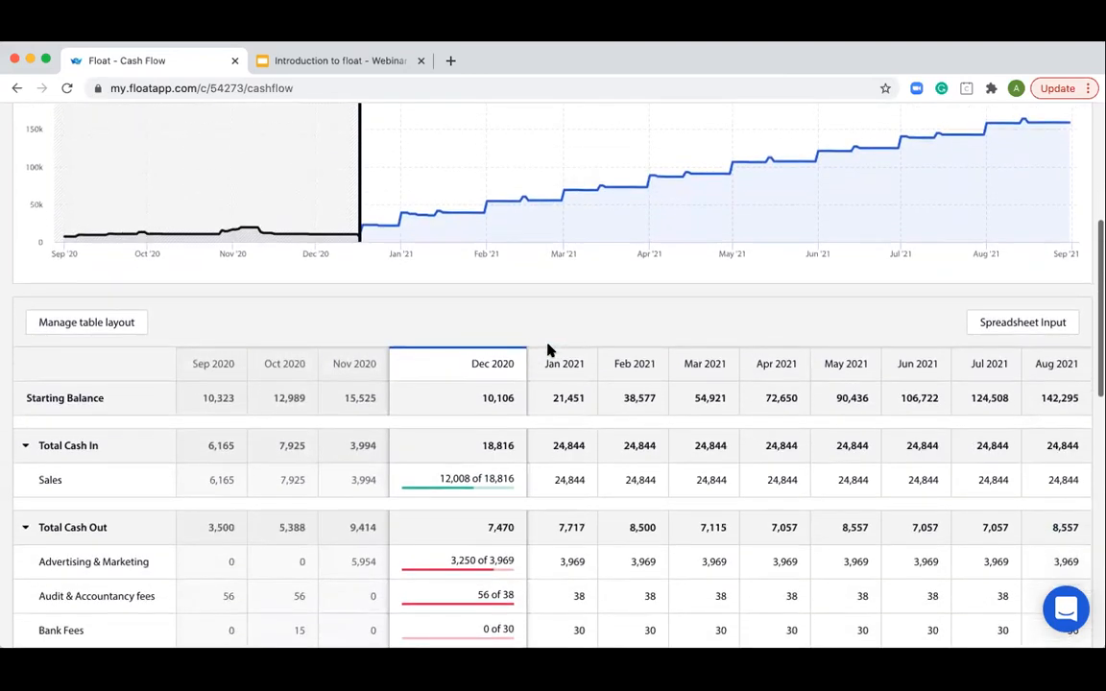
pyautogui.scroll(-3, 548, 348)
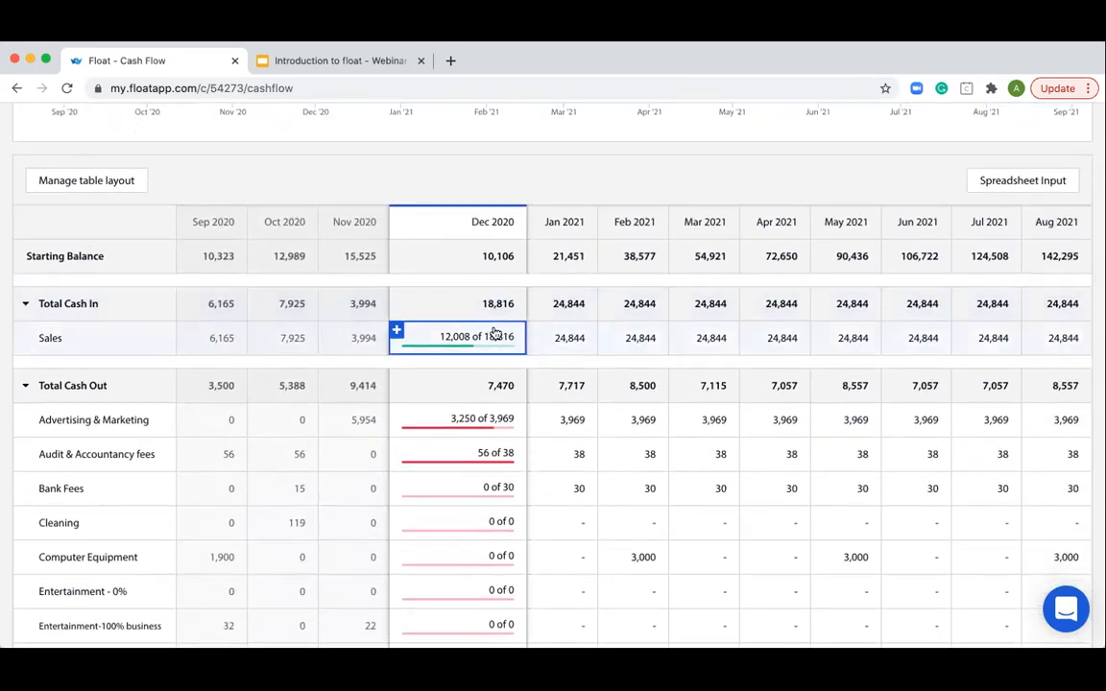
pyautogui.scroll(1, 504, 344)
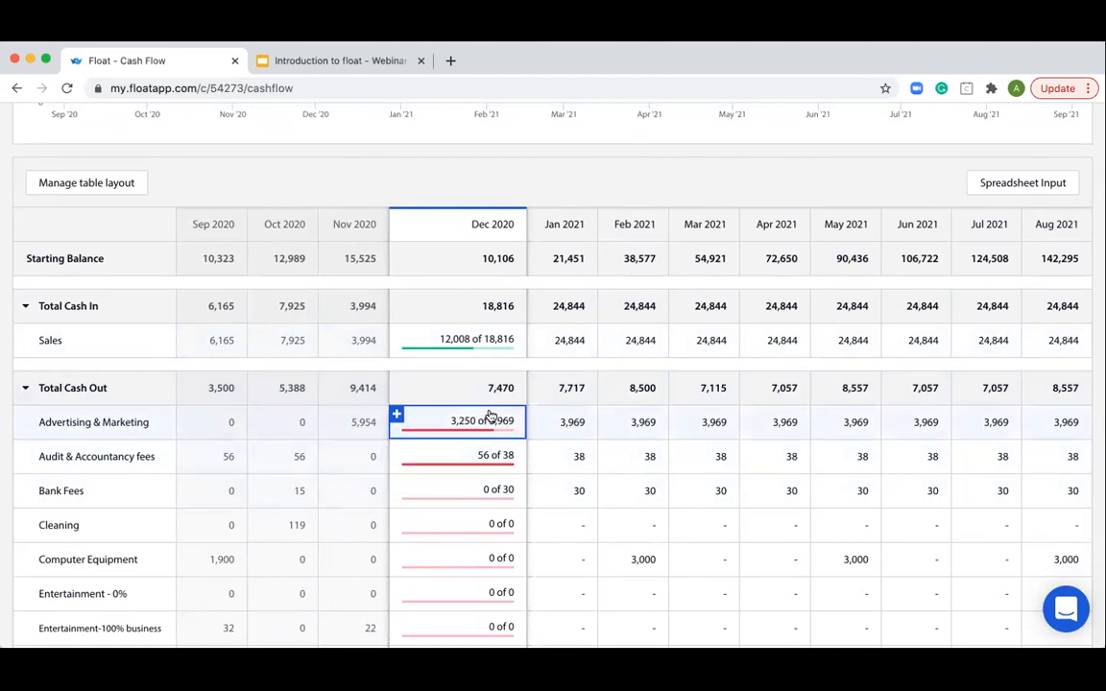
pyautogui.scroll(1, 495, 395)
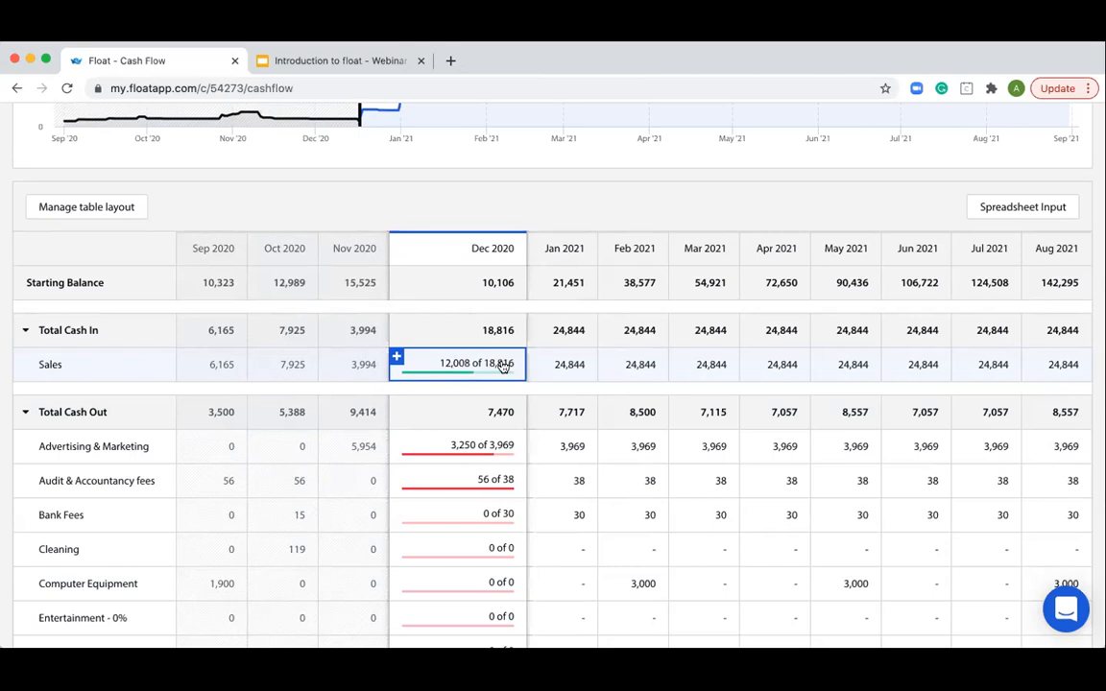
pyautogui.scroll(5, 503, 366)
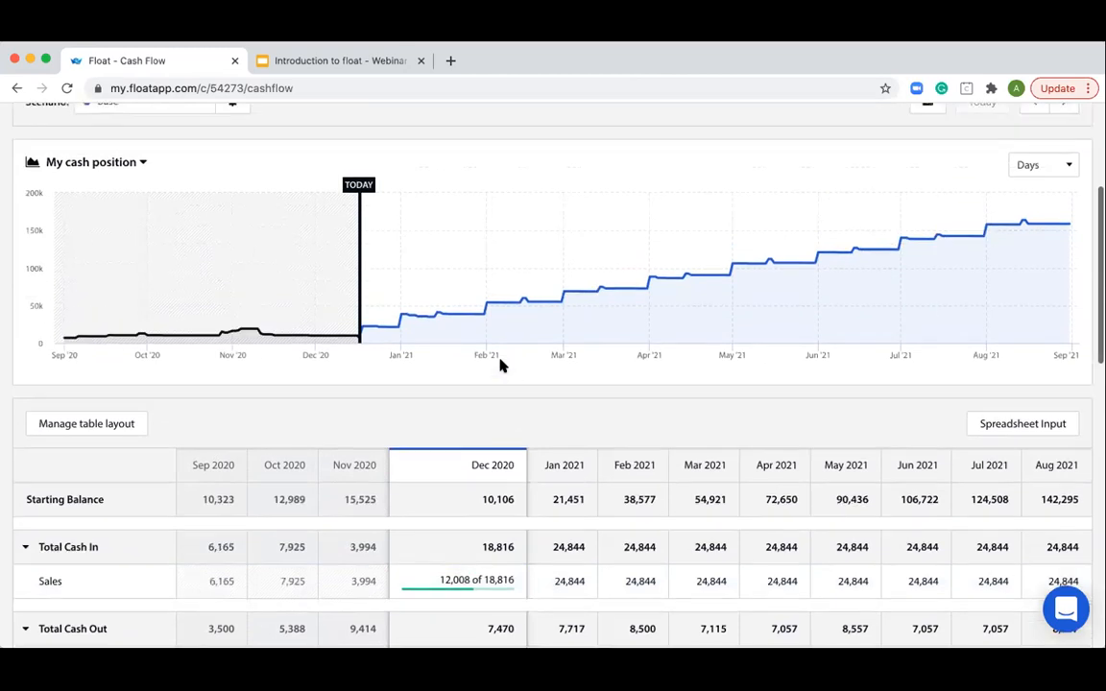
pyautogui.scroll(1, 499, 364)
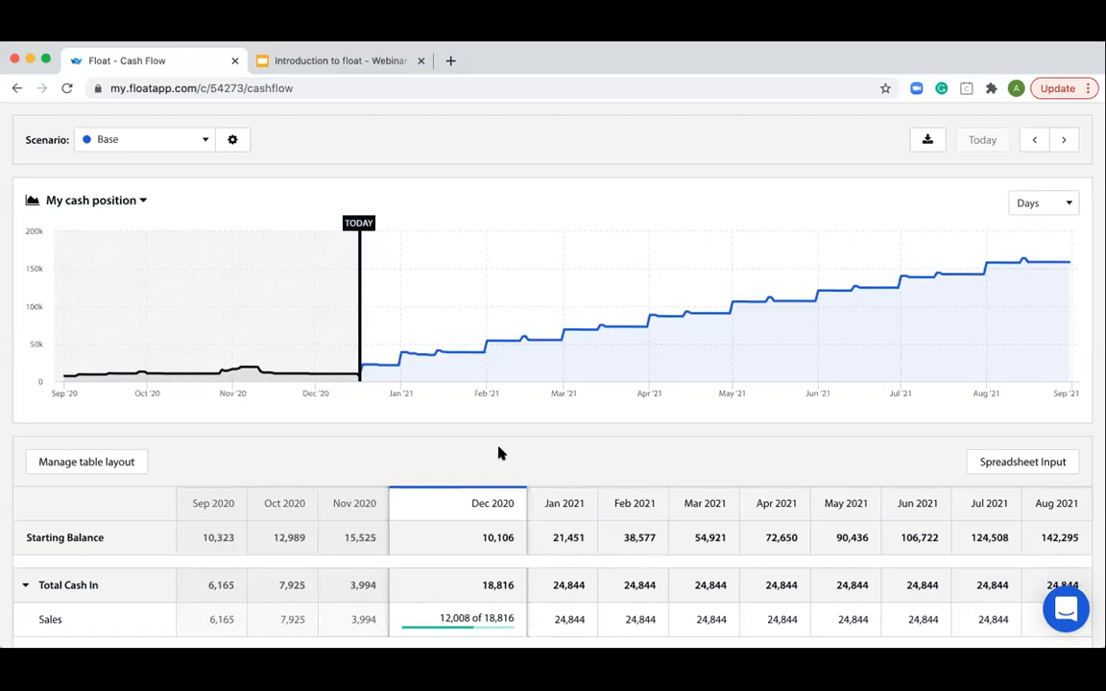
pyautogui.click(153, 139)
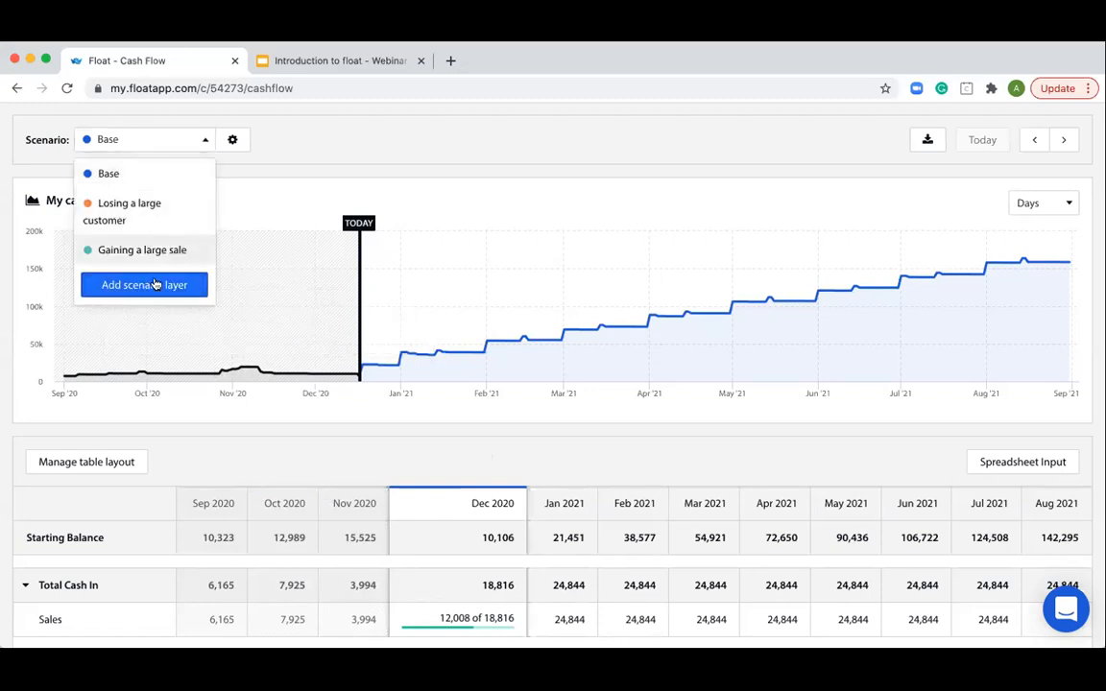
pyautogui.click(301, 144)
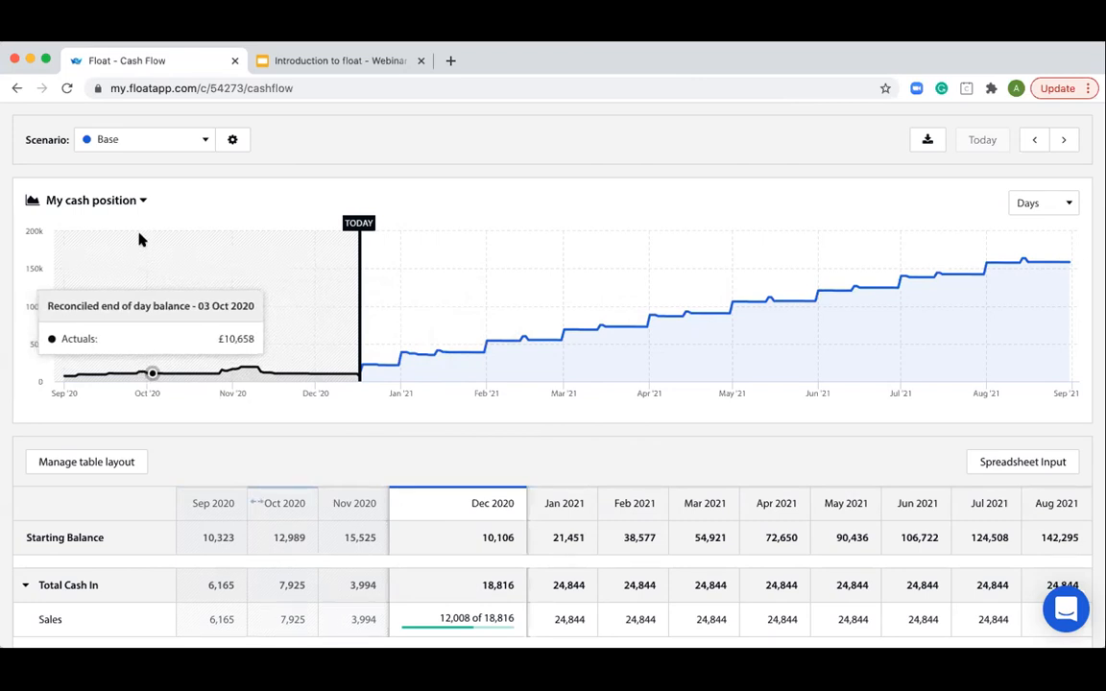
# - View the chart as Budget progress and return it to My cash position
pyautogui.click(113, 201)
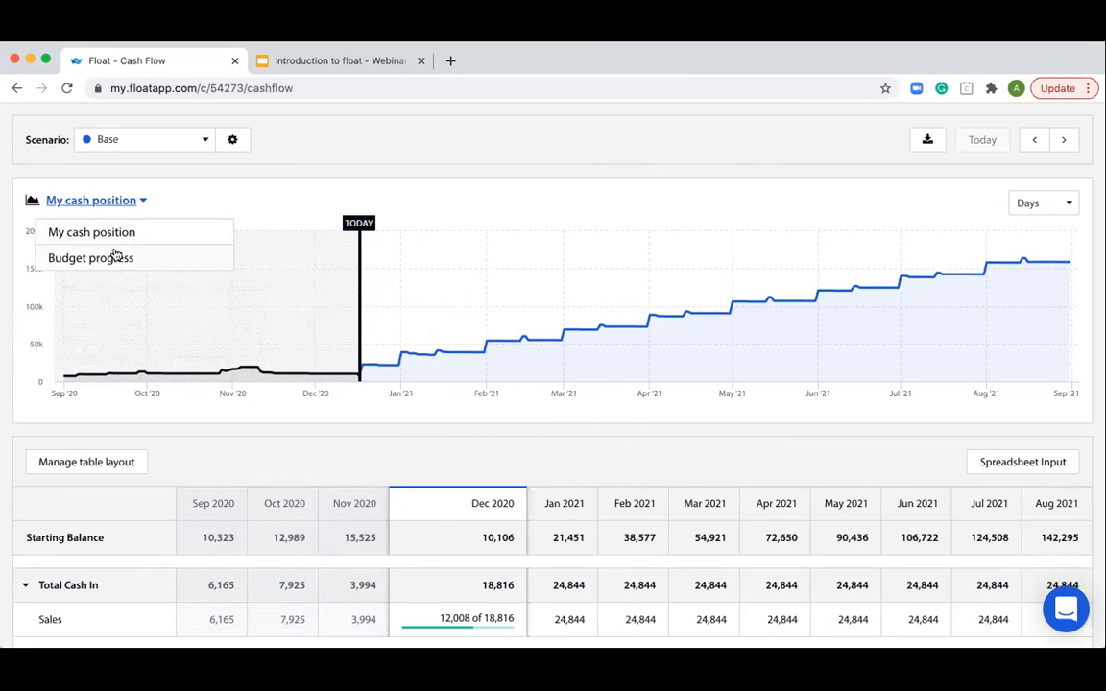
pyautogui.click(113, 256)
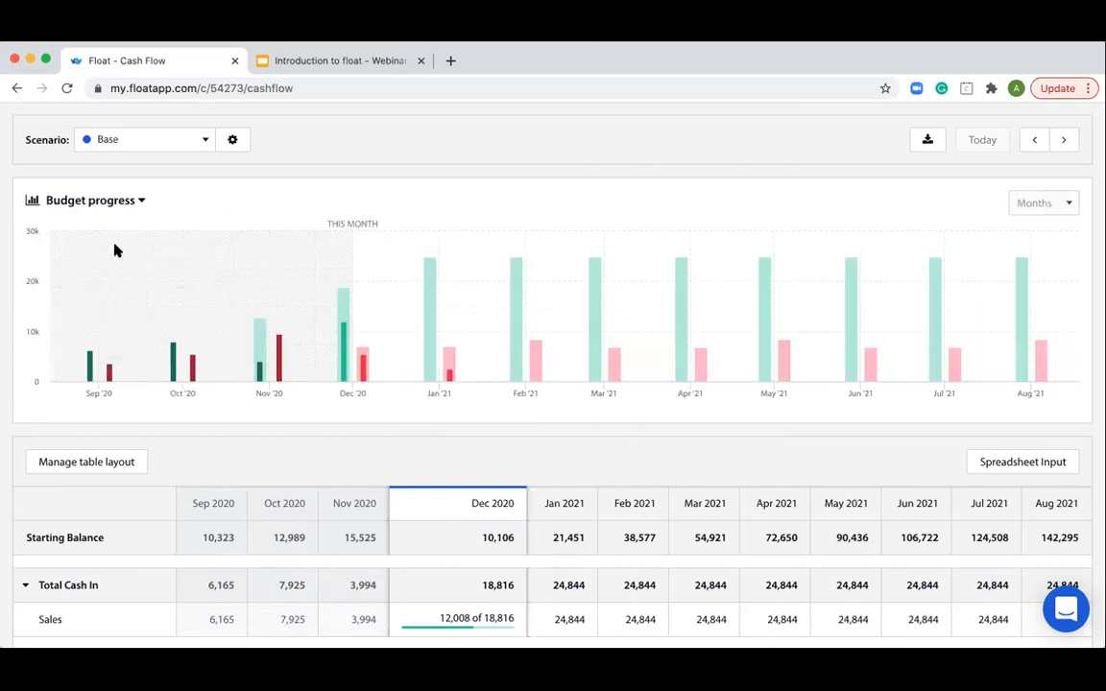
pyautogui.click(111, 201)
pyautogui.click(113, 234)
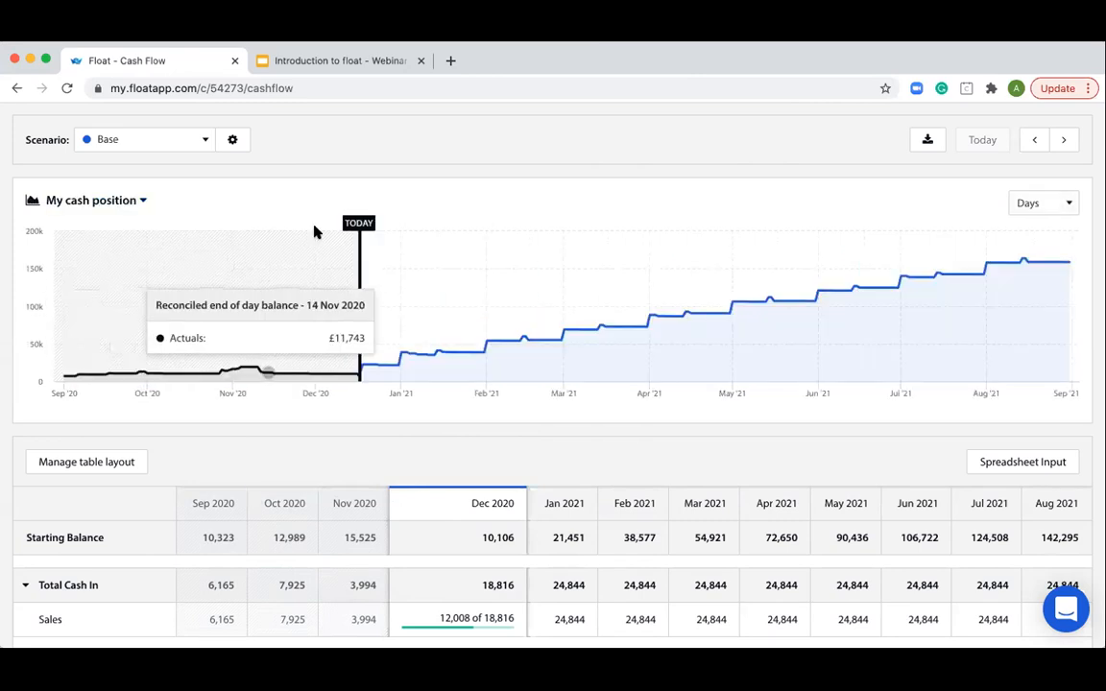
# - View the cash position chart in Months and set it back to Days
pyautogui.scroll(3, 377, 232)
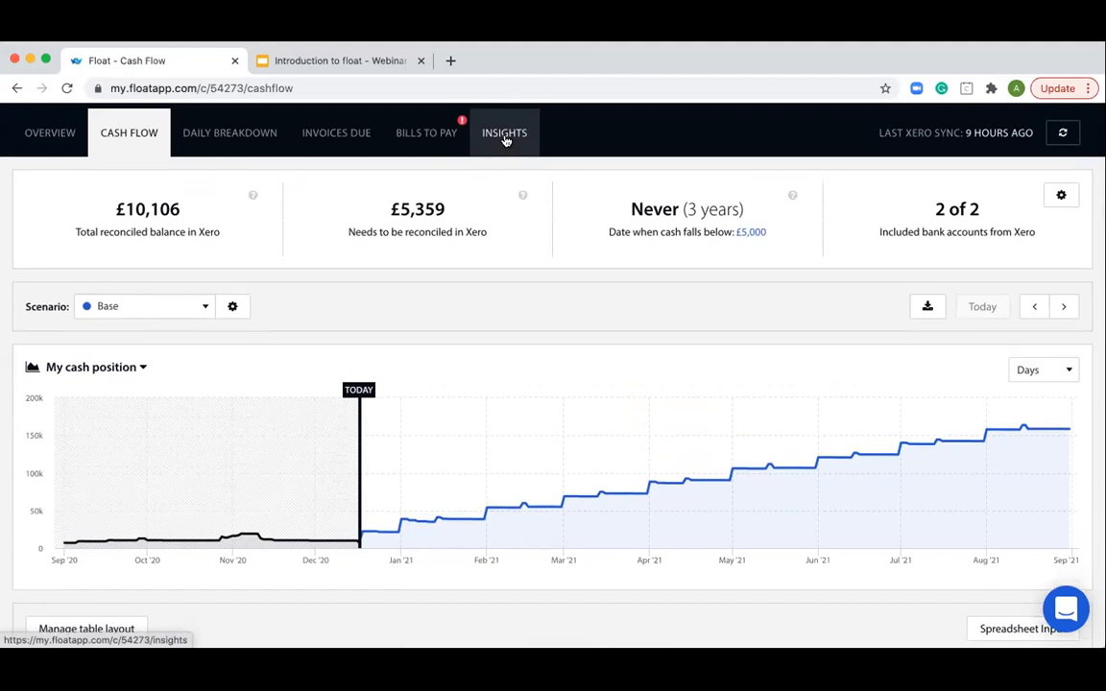
pyautogui.scroll(-2, 622, 321)
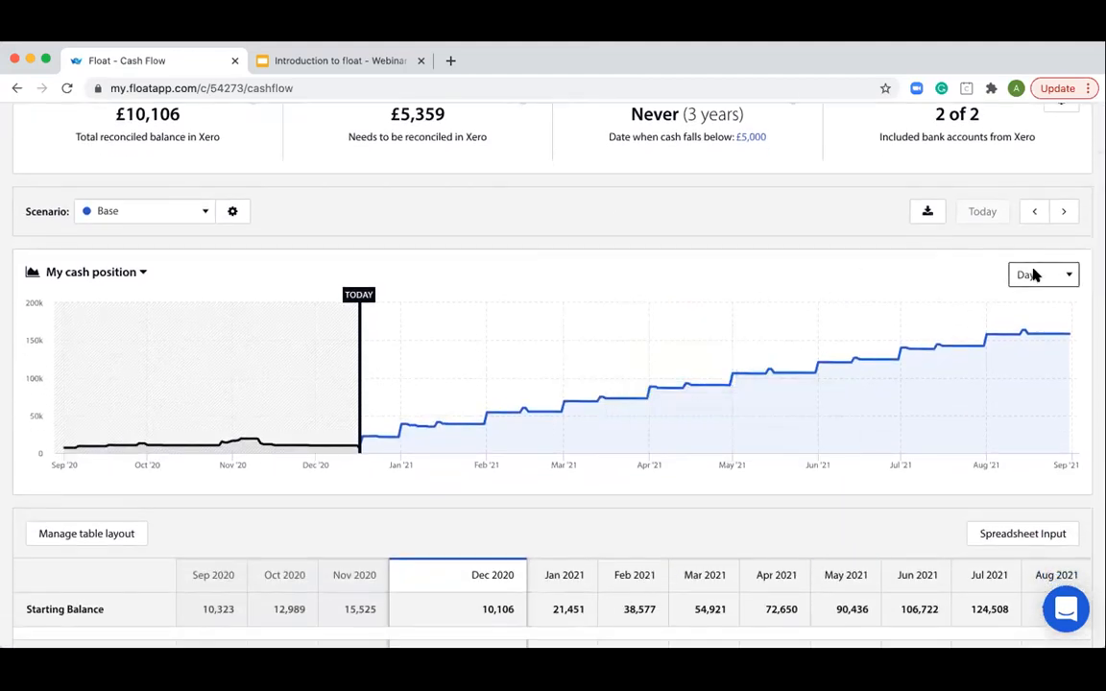
pyautogui.click(1032, 274)
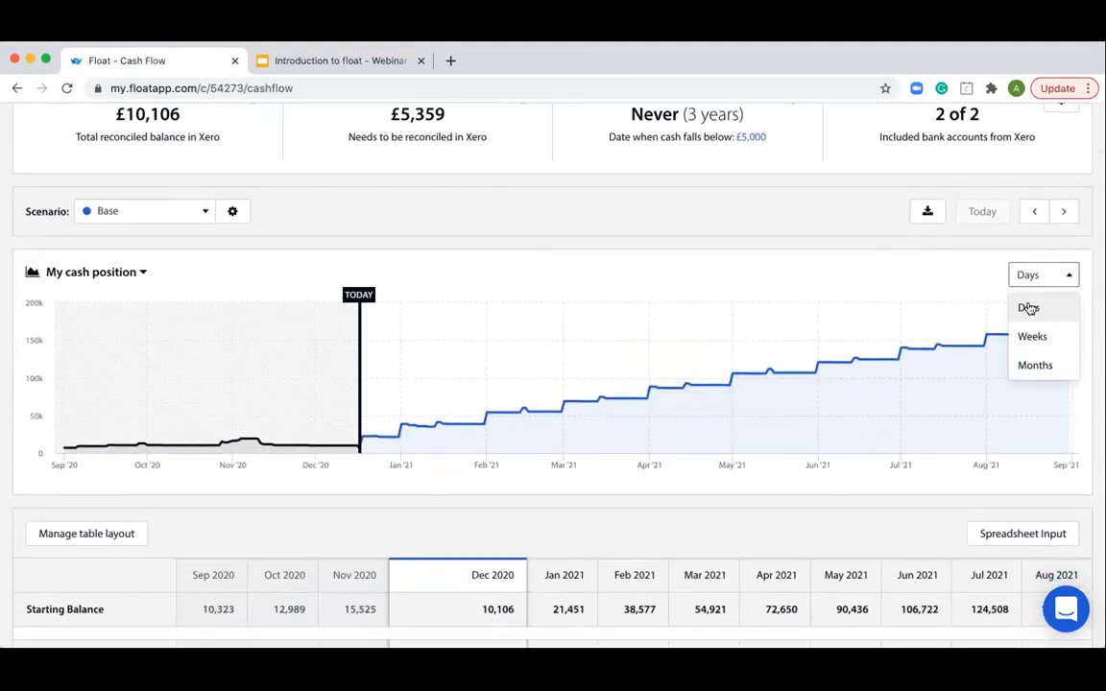
pyautogui.click(1035, 364)
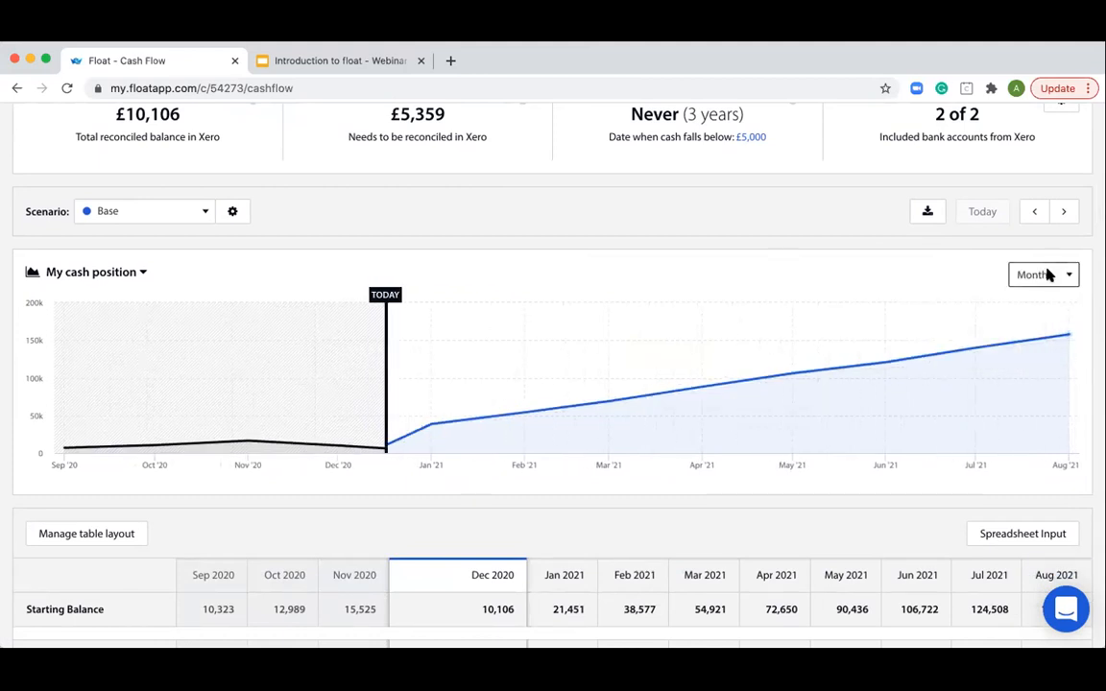
pyautogui.click(1046, 275)
pyautogui.click(1028, 307)
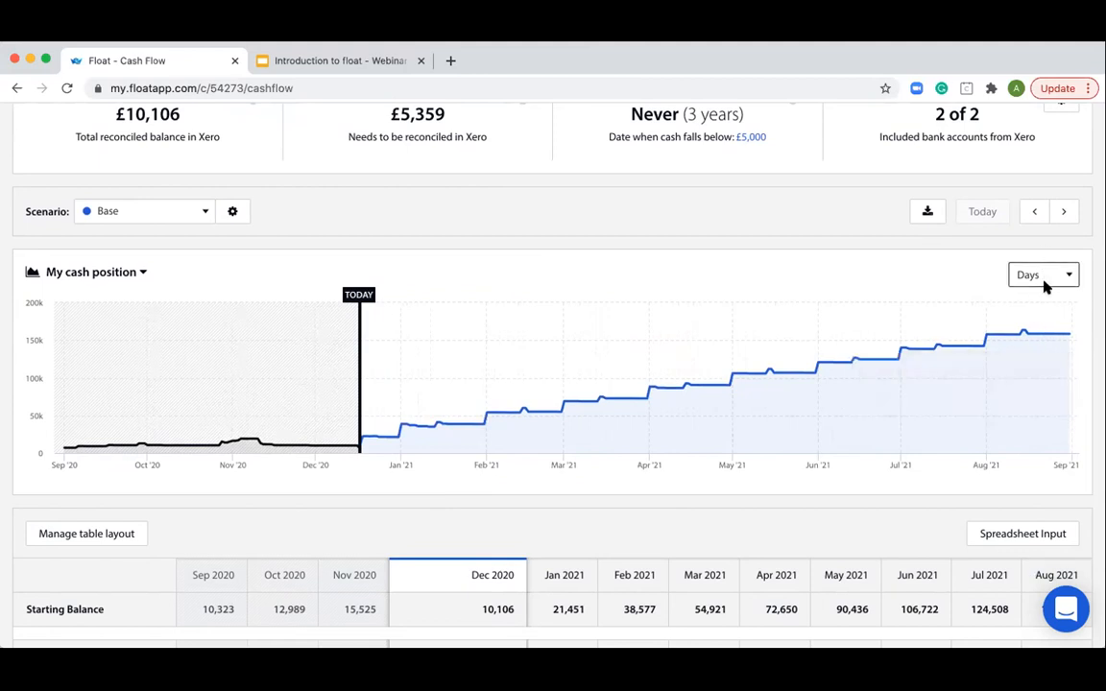
# - Page the forecast forward to the period starting December 2021, return to today's period, and check the download option
pyautogui.click(1057, 221)
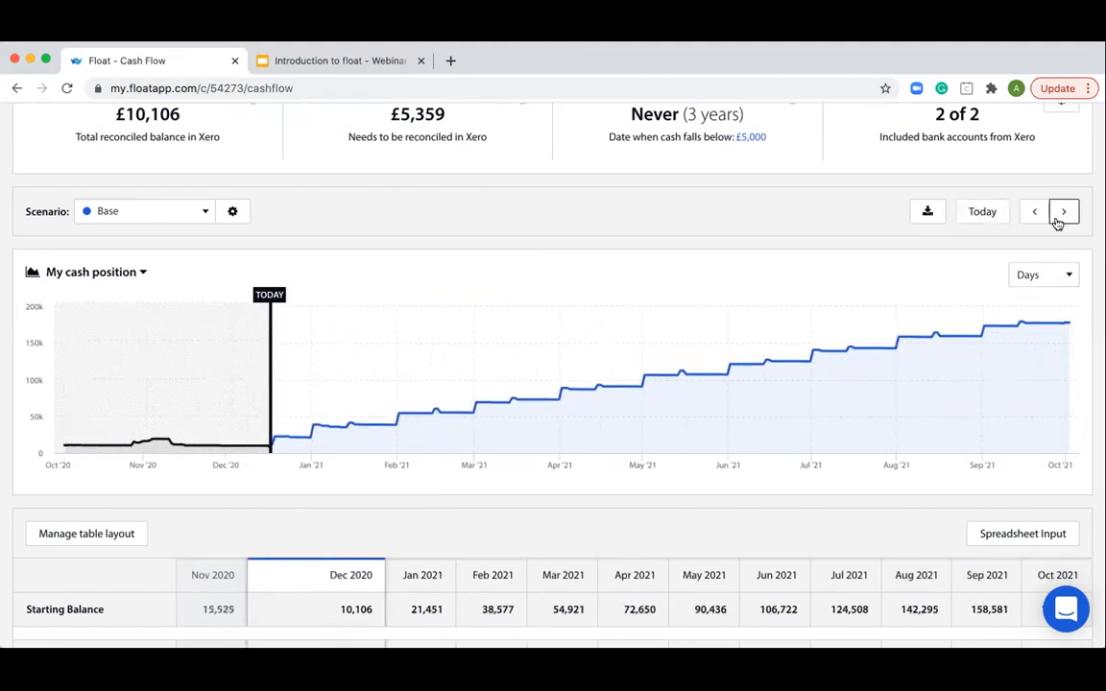
pyautogui.click(1056, 222)
pyautogui.click(1056, 223)
pyautogui.click(1056, 223)
pyautogui.click(1057, 223)
pyautogui.click(1057, 223)
pyautogui.click(1056, 222)
pyautogui.click(1057, 222)
pyautogui.click(1057, 223)
pyautogui.click(1057, 222)
pyautogui.click(1057, 223)
pyautogui.click(1057, 222)
pyautogui.click(1056, 222)
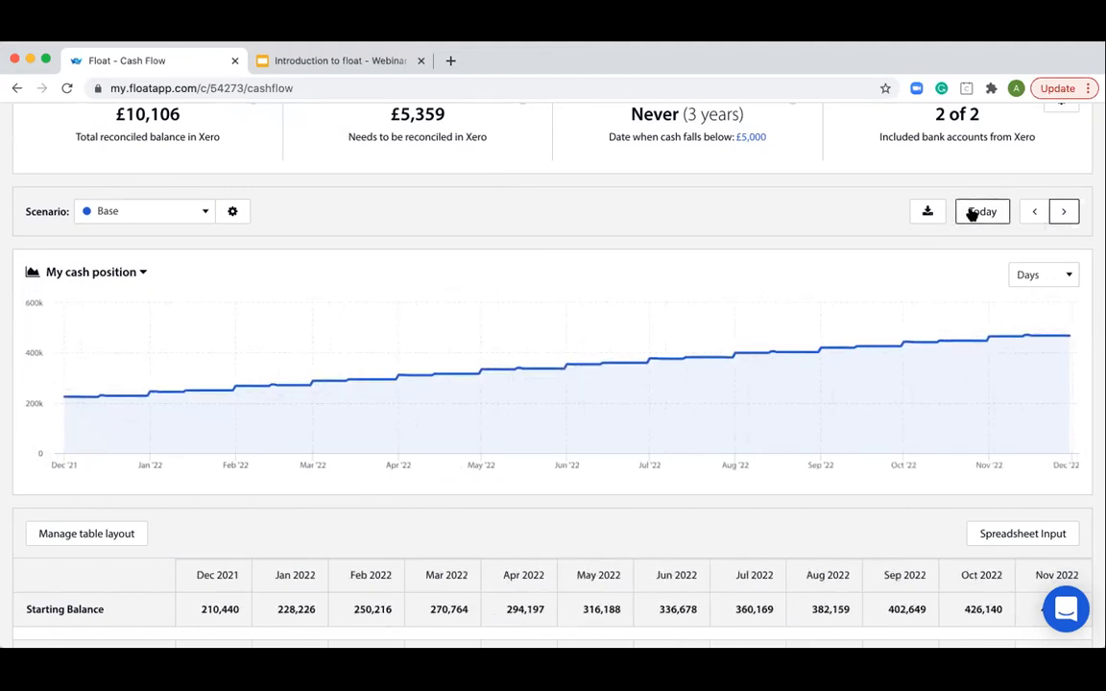
pyautogui.click(979, 218)
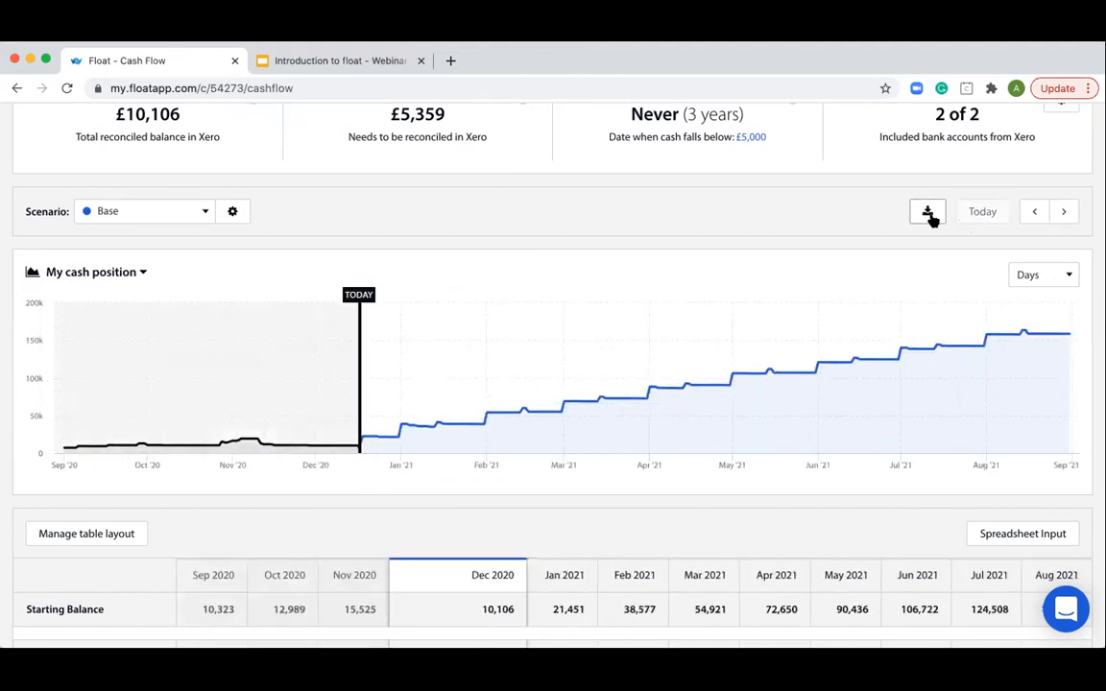
pyautogui.click(927, 217)
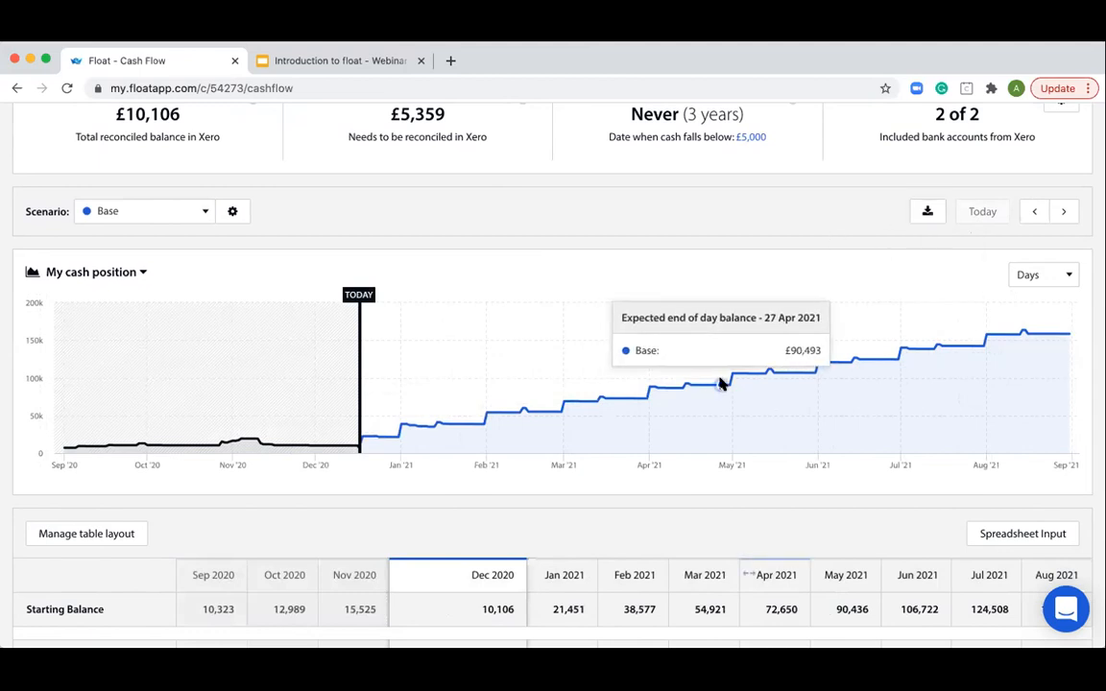
# - Open the spreadsheet input for the Base scenario's monthly budgets and view the Cash Out rows
pyautogui.scroll(-1, 722, 384)
pyautogui.scroll(-1, 721, 383)
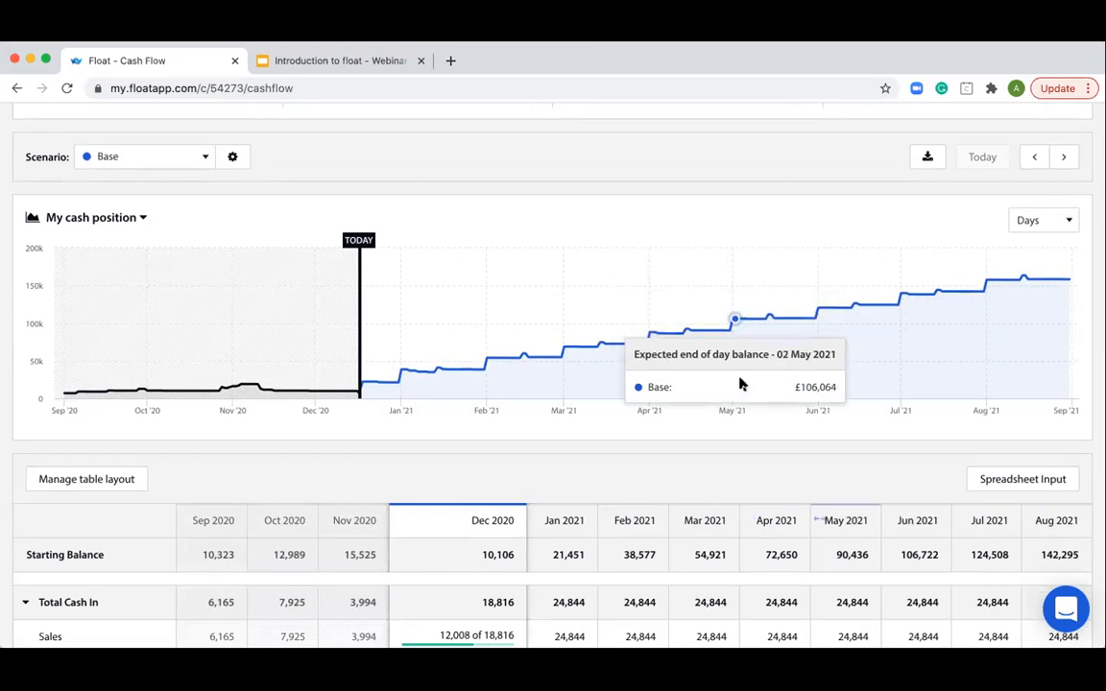
pyautogui.scroll(-3, 742, 382)
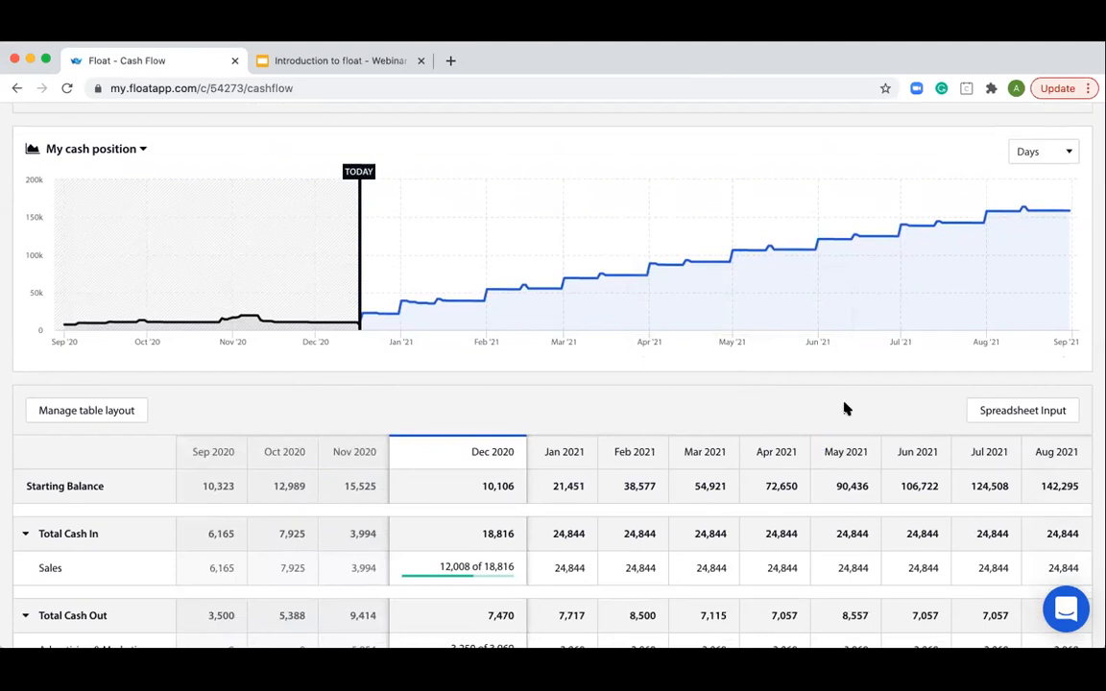
pyautogui.click(1010, 416)
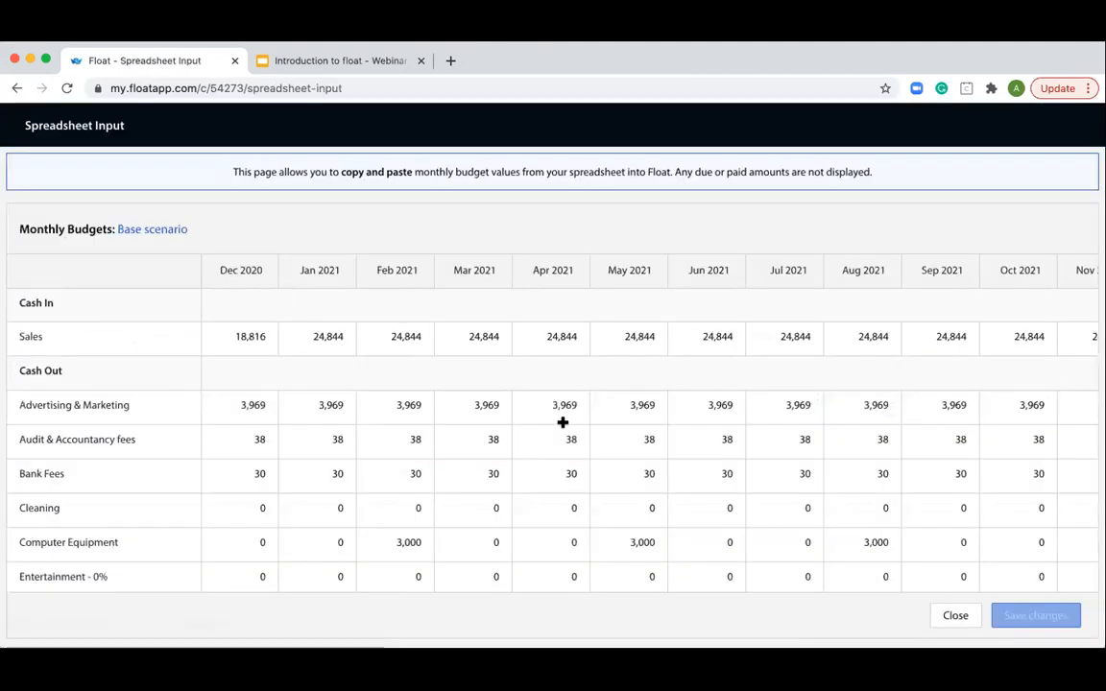
pyautogui.scroll(-1, 431, 423)
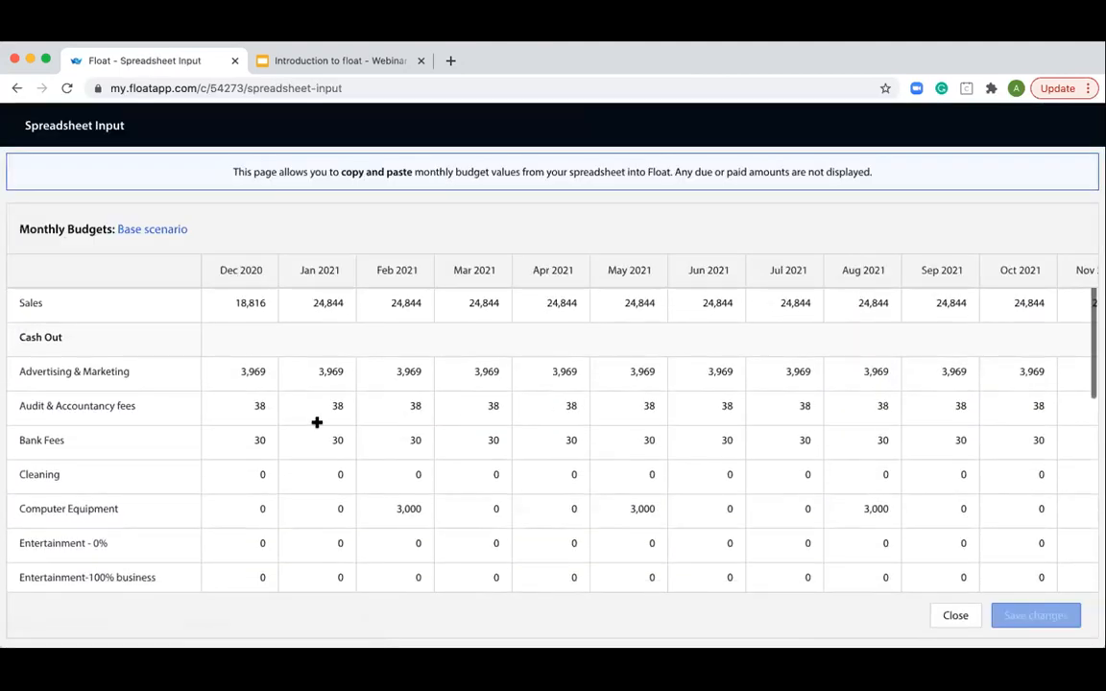
# - Try filling the Cleaning budget with 50 from December 2020 through July 2021, and discard the changes
pyautogui.click(262, 446)
pyautogui.click(259, 472)
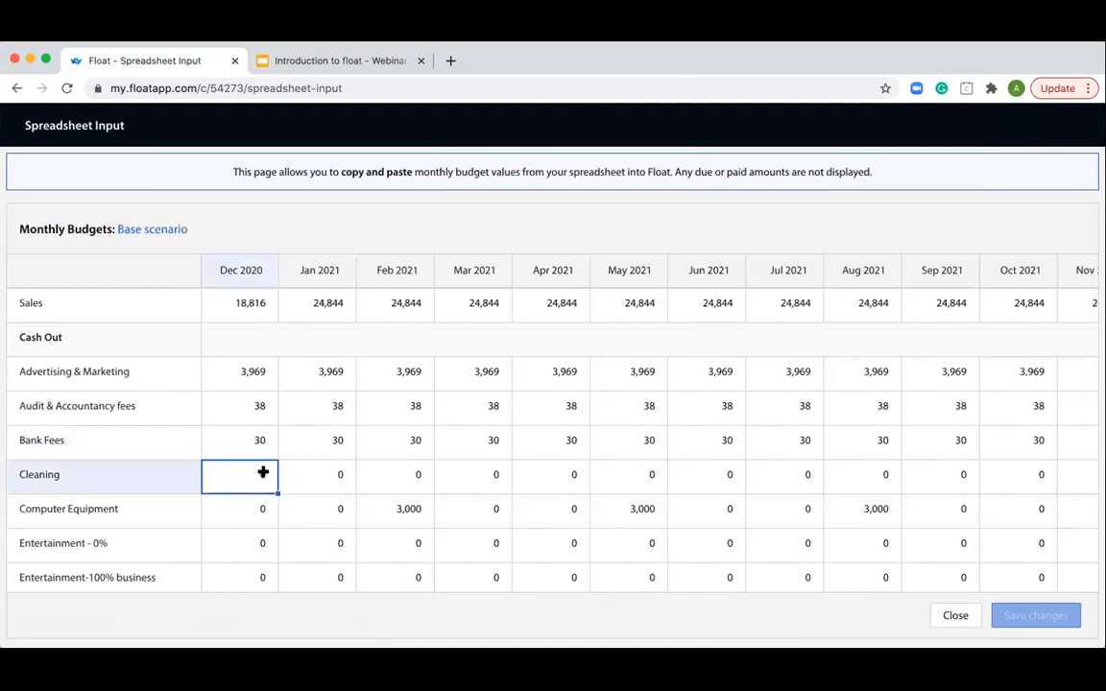
pyautogui.write('50')
pyautogui.press('Tab')
pyautogui.click(259, 473)
pyautogui.moveTo(277, 491); pyautogui.dragTo(774, 507)
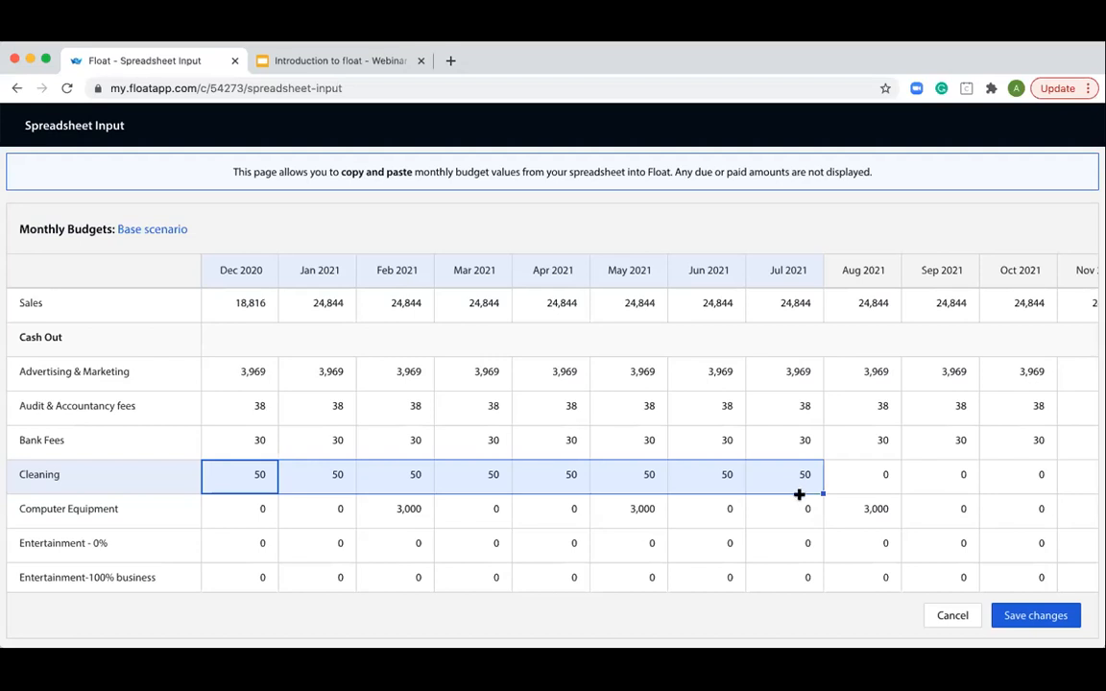
pyautogui.click(959, 617)
pyautogui.click(748, 278)
# - Start a new budget for Sales in December 2020 and name it Sales G
pyautogui.scroll(-3, 543, 388)
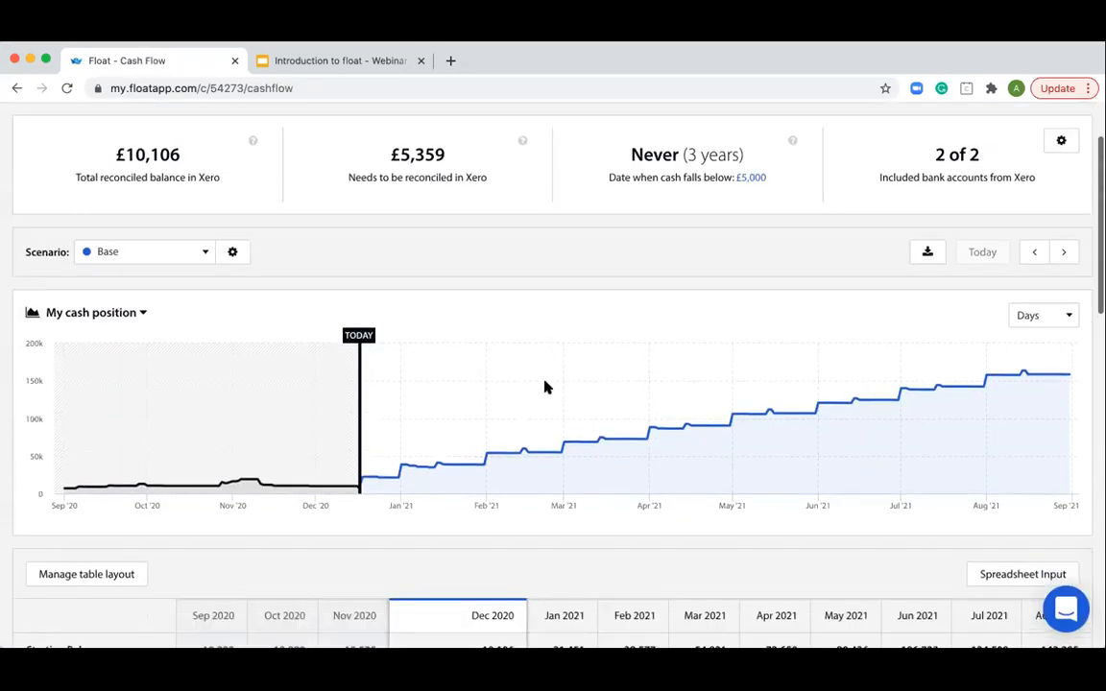
pyautogui.scroll(-2, 543, 388)
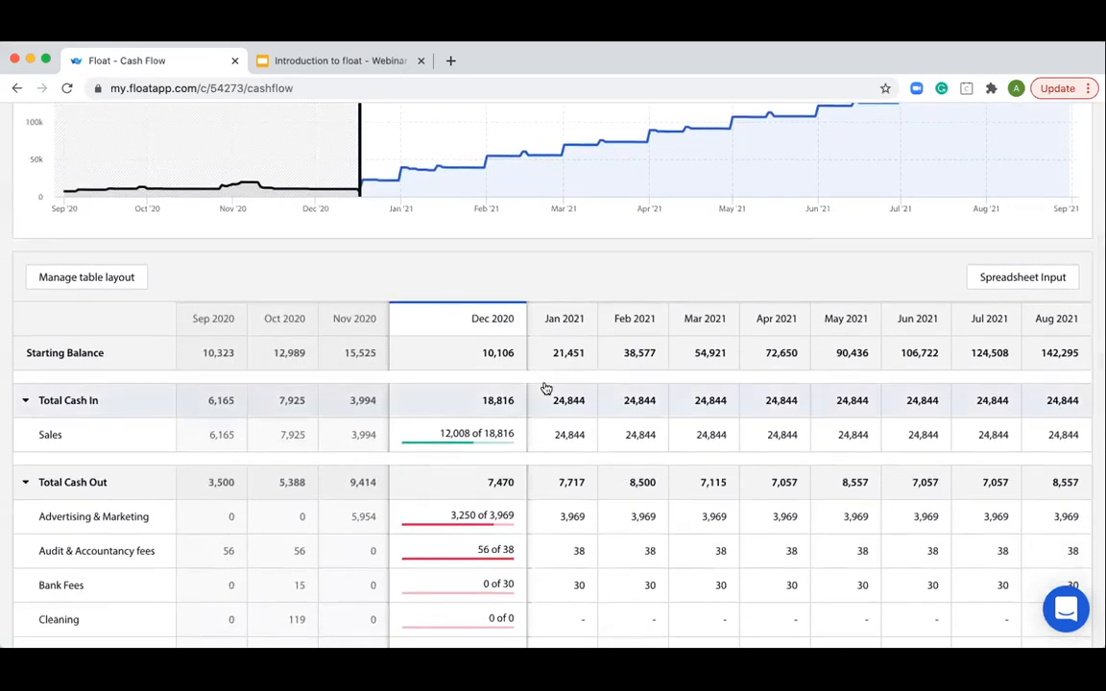
pyautogui.click(499, 434)
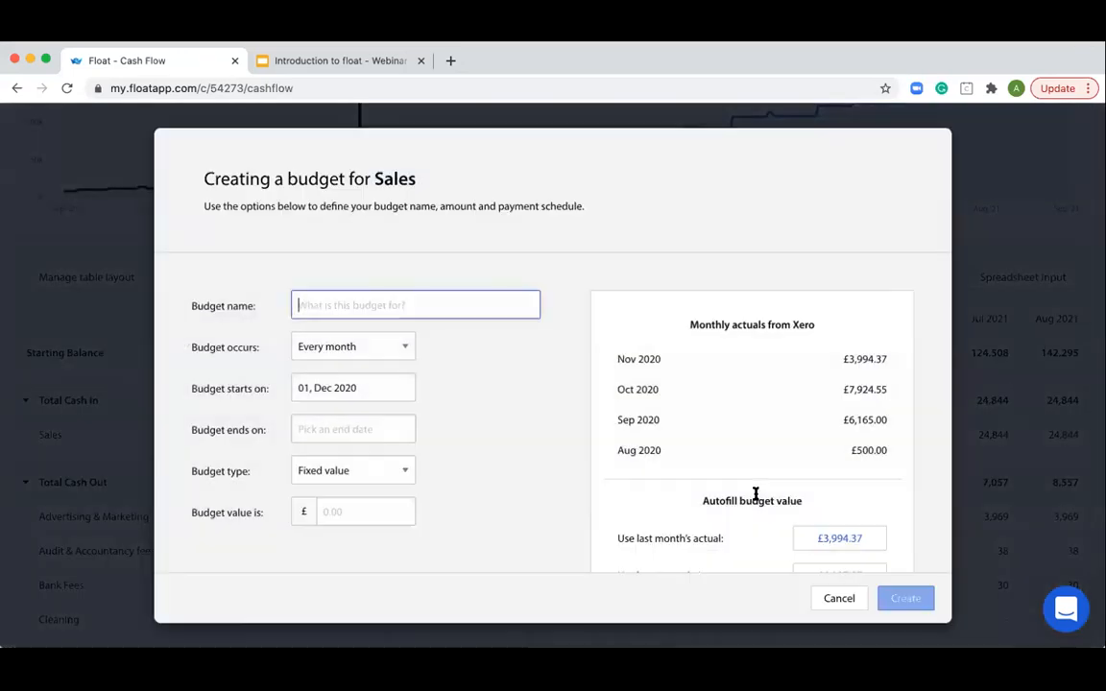
pyautogui.click(358, 299)
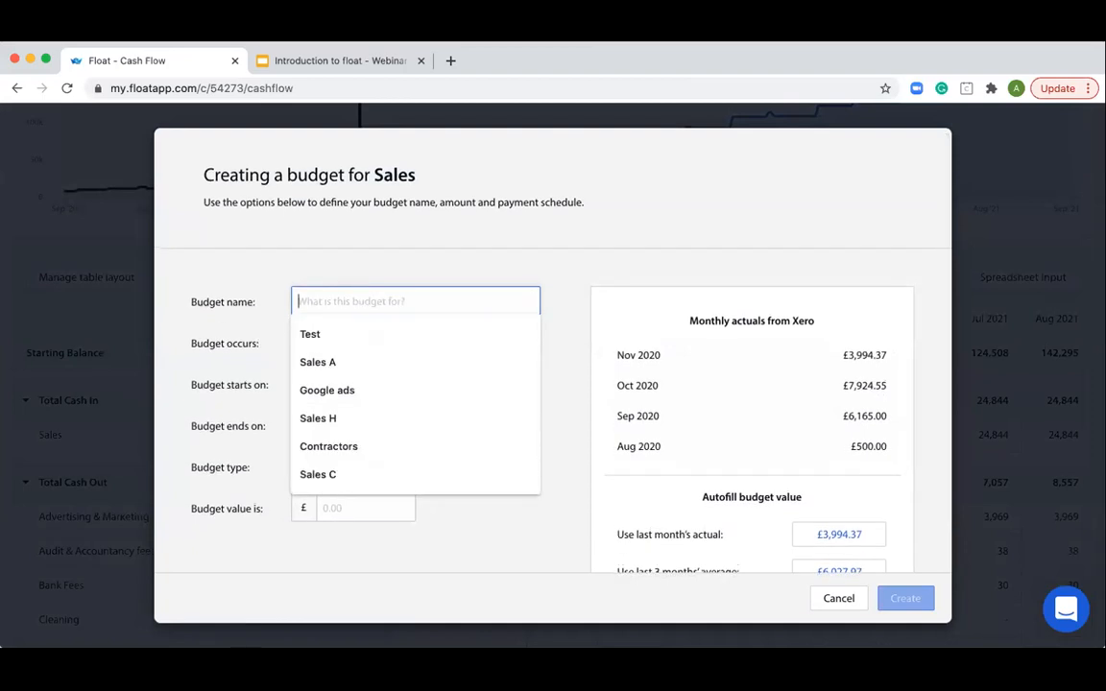
pyautogui.write('Sales G')
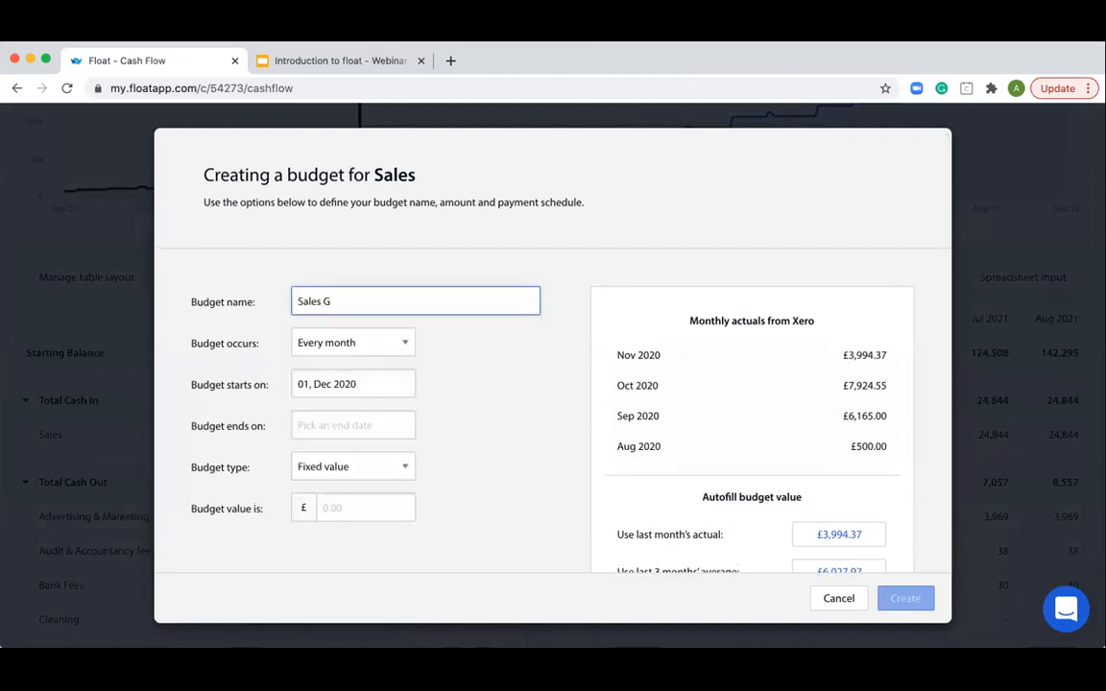
# - Keep the Sales G budget occurring every month, starting on 23 Dec 2020 and ending at End of Cashflow
pyautogui.click(382, 343)
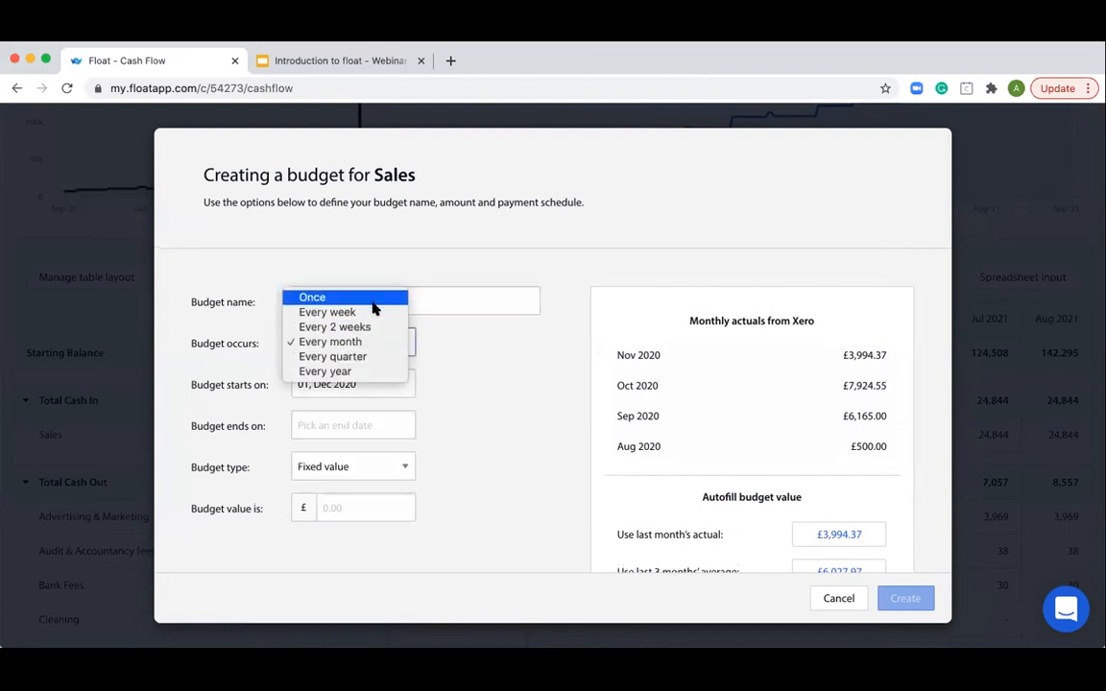
pyautogui.click(434, 389)
pyautogui.click(367, 377)
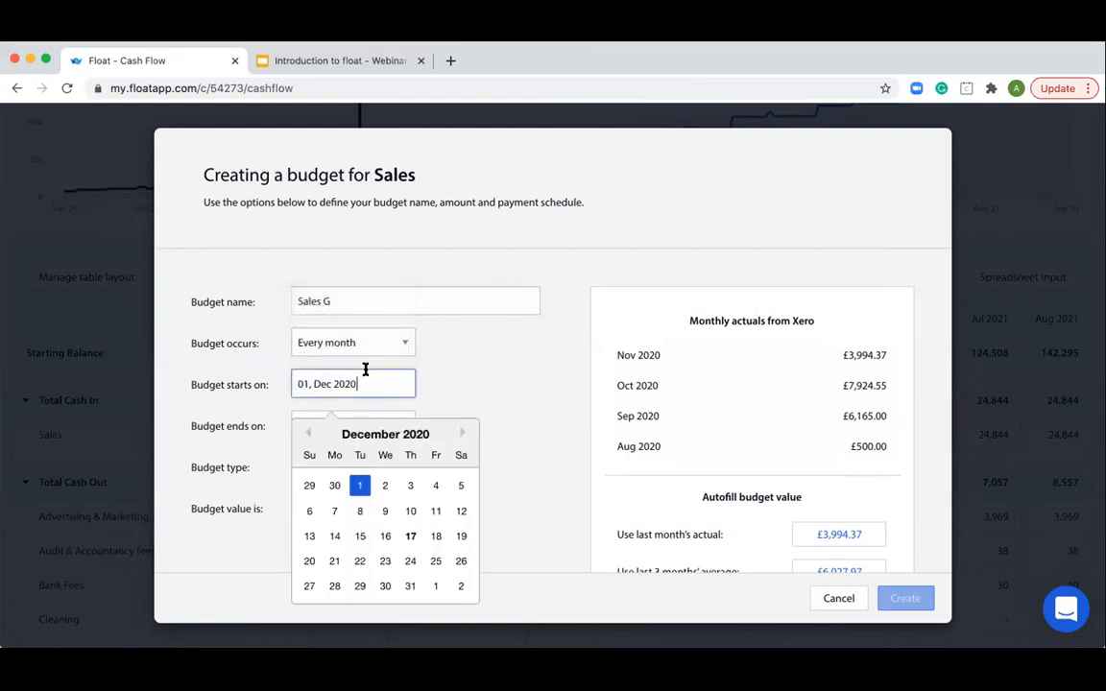
pyautogui.click(388, 561)
pyautogui.click(354, 423)
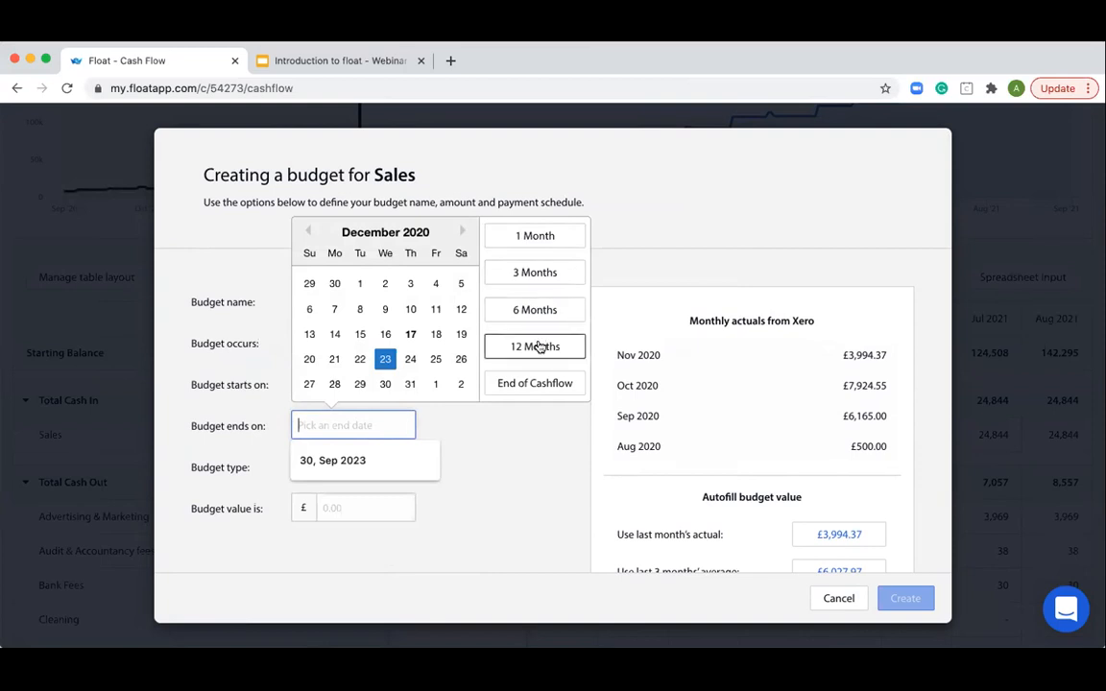
pyautogui.click(530, 381)
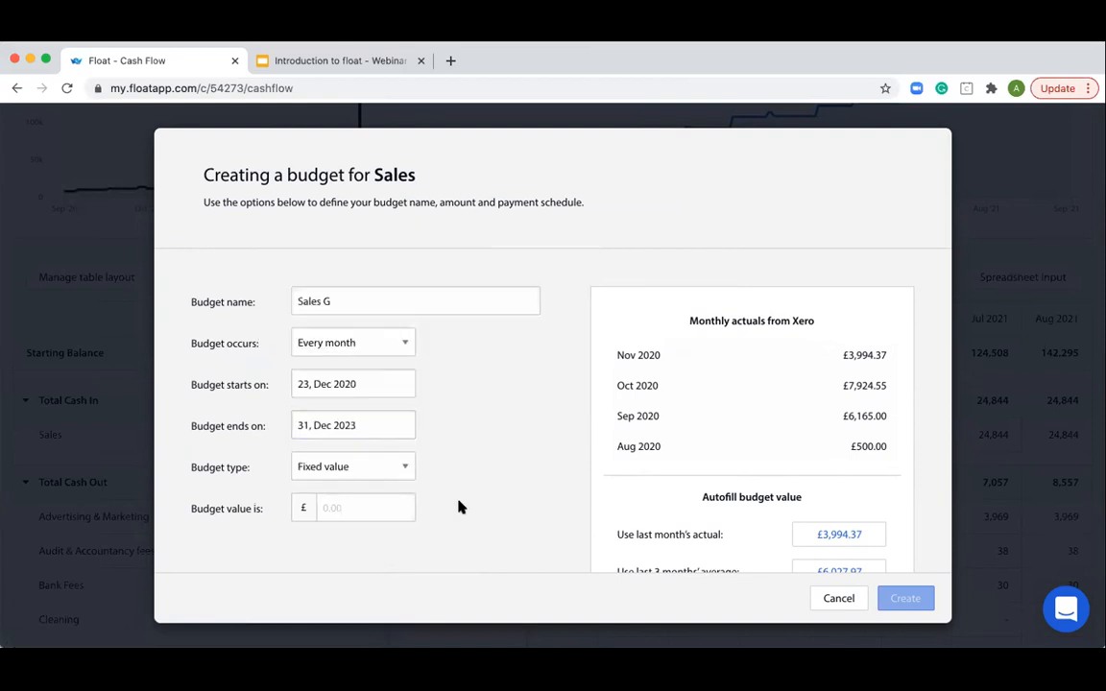
# - Keep the budget type as Fixed value, use the last 3 months' average of £6,027.97 as its value, and create the budget
pyautogui.click(370, 470)
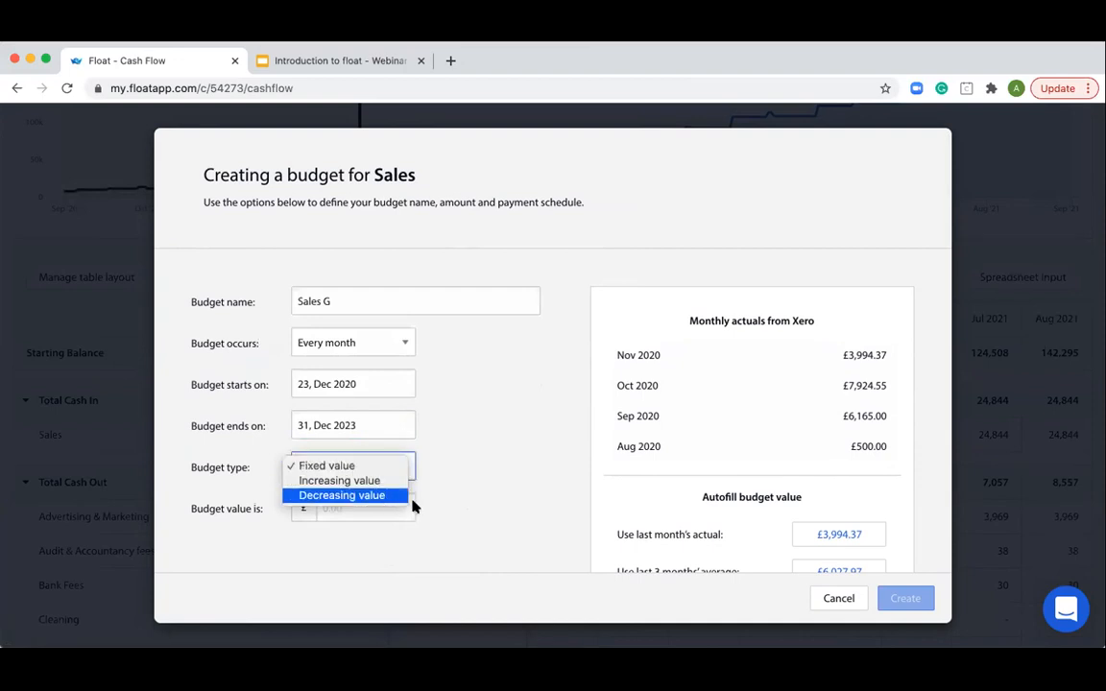
pyautogui.click(365, 510)
pyautogui.click(364, 514)
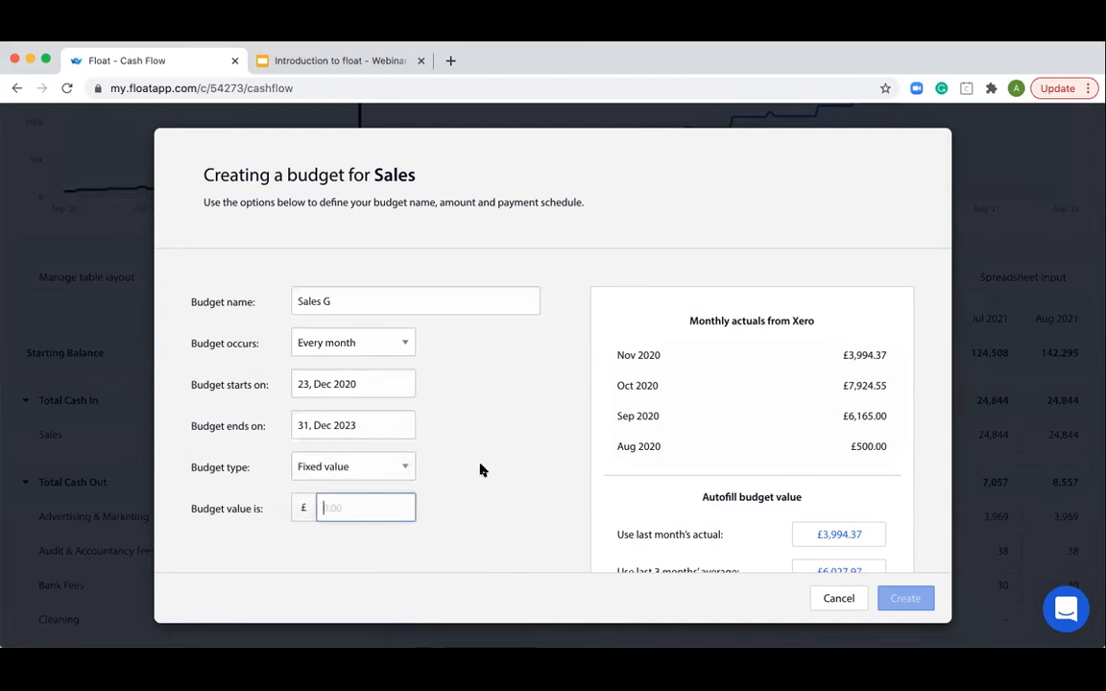
pyautogui.scroll(-2, 482, 469)
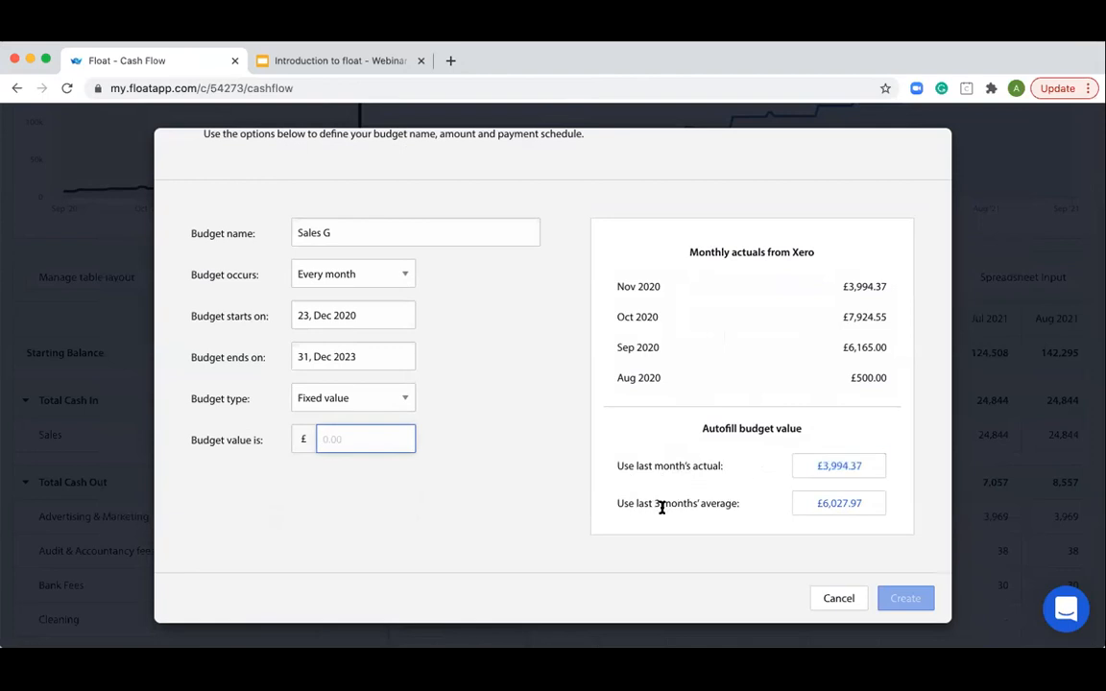
pyautogui.click(827, 514)
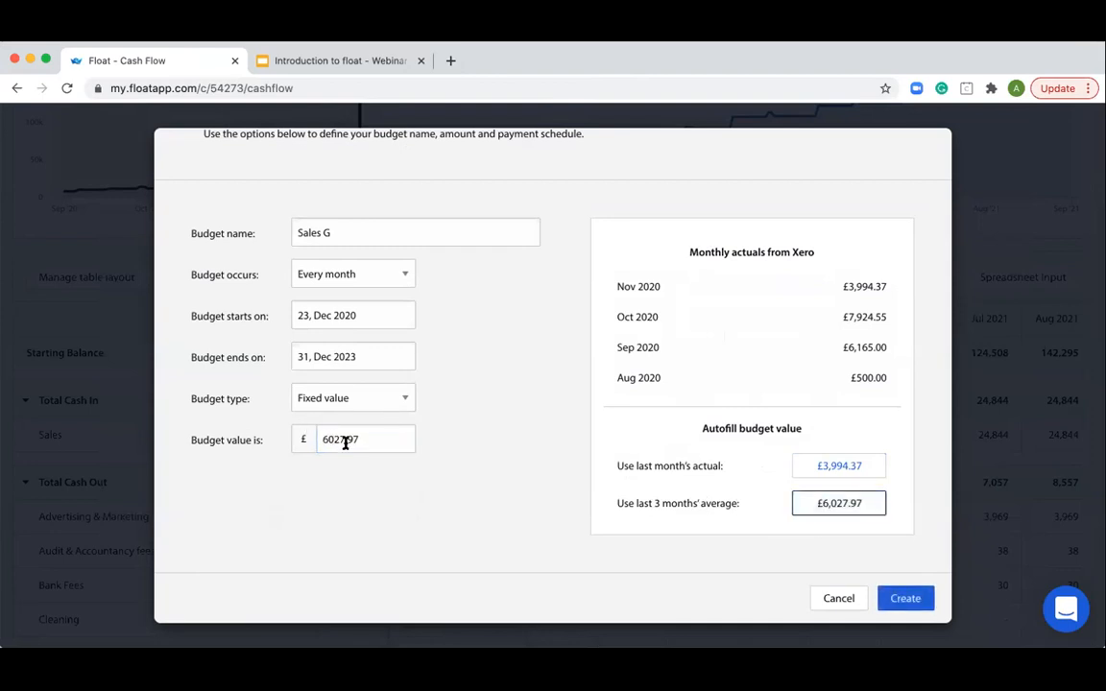
pyautogui.click(891, 601)
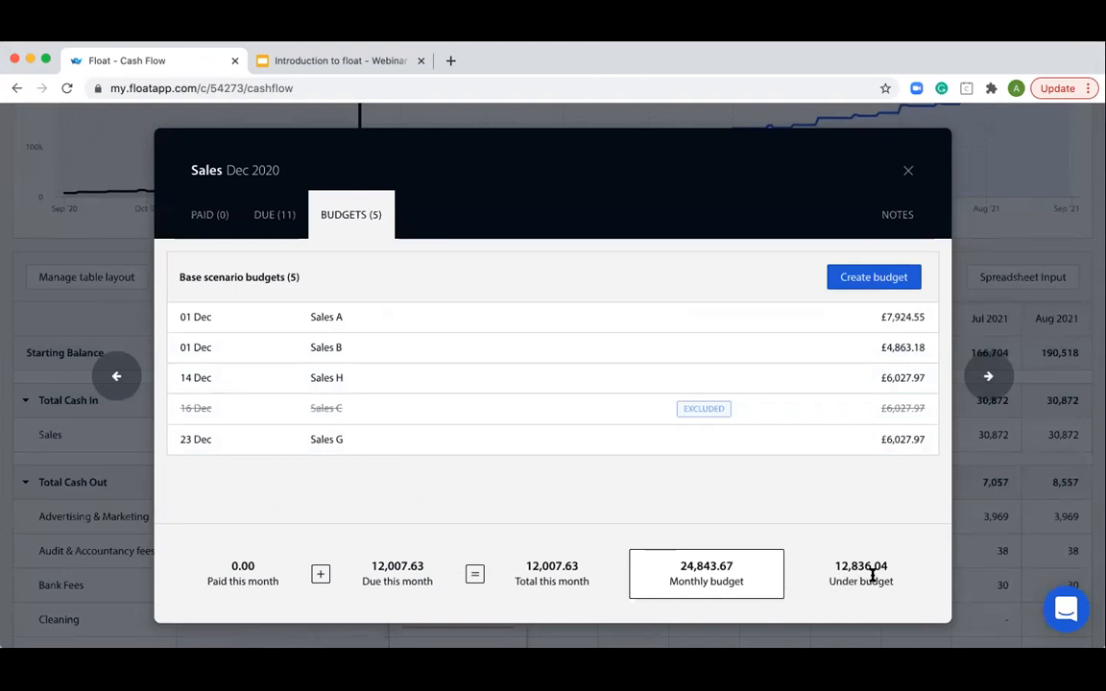
# - Examine the paid items and the unpaid, part paid and draft invoices due for December 2020 Sales
pyautogui.click(215, 220)
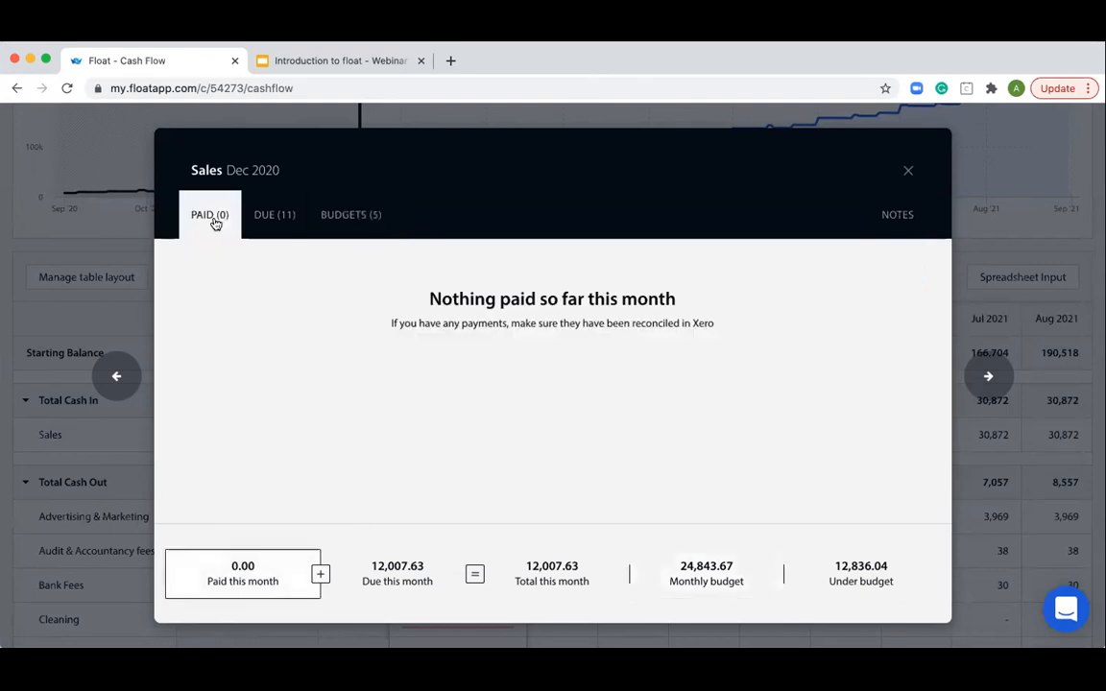
pyautogui.click(269, 217)
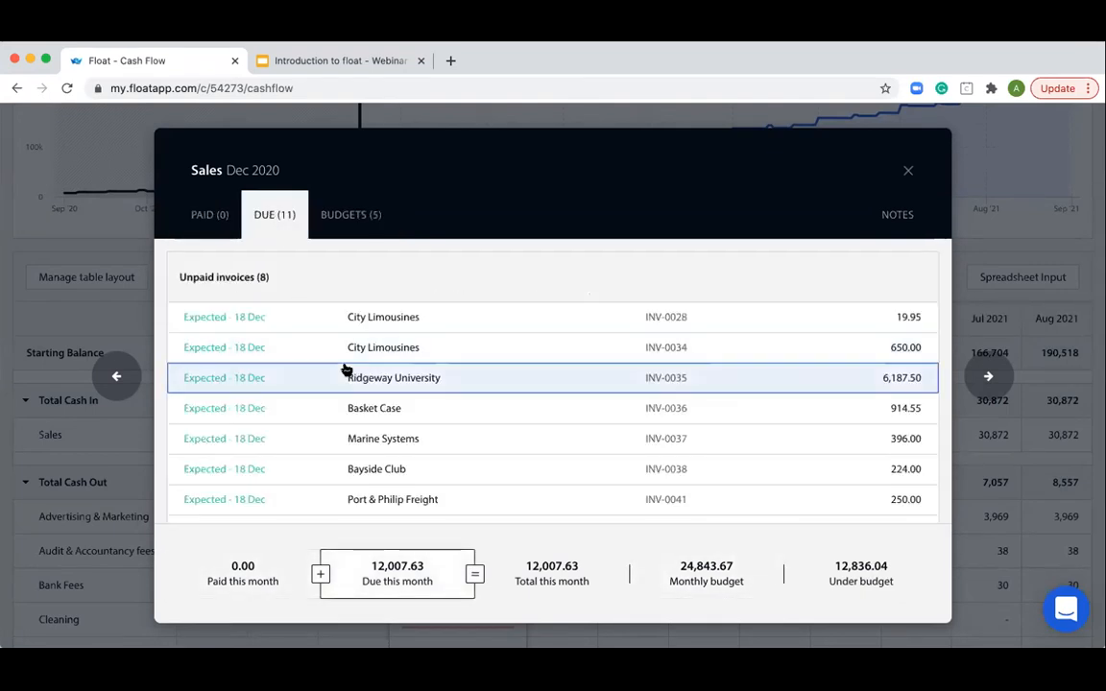
pyautogui.scroll(-5, 347, 370)
pyautogui.scroll(3, 346, 371)
pyautogui.scroll(1, 347, 371)
pyautogui.scroll(-3, 346, 371)
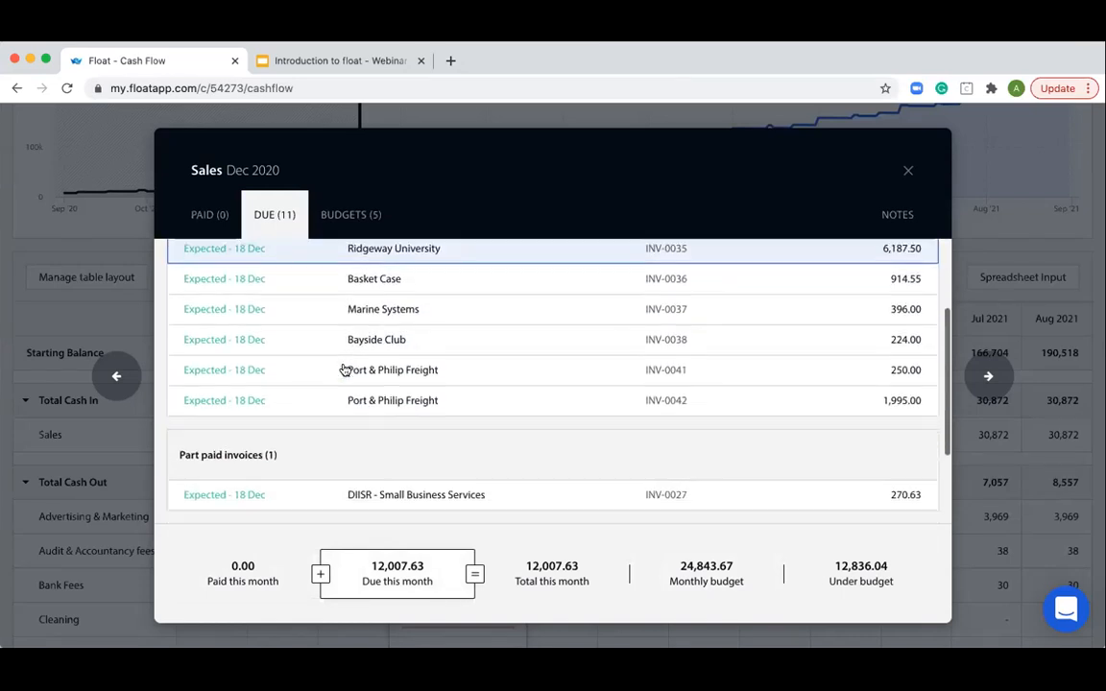
pyautogui.scroll(3, 344, 369)
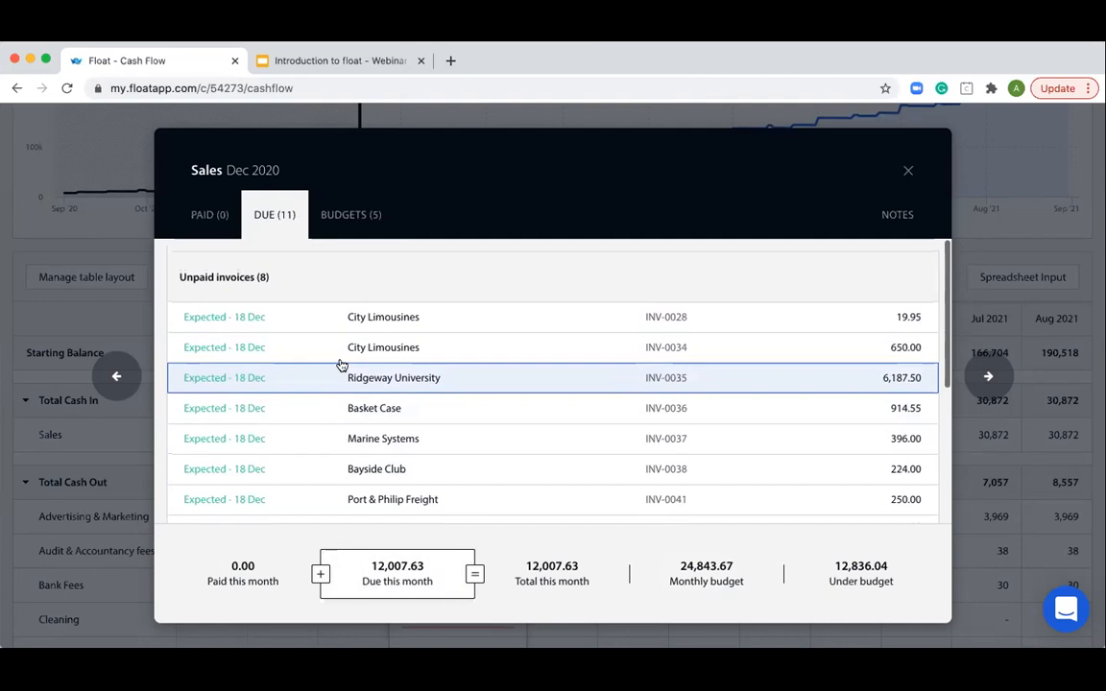
pyautogui.scroll(-5, 342, 366)
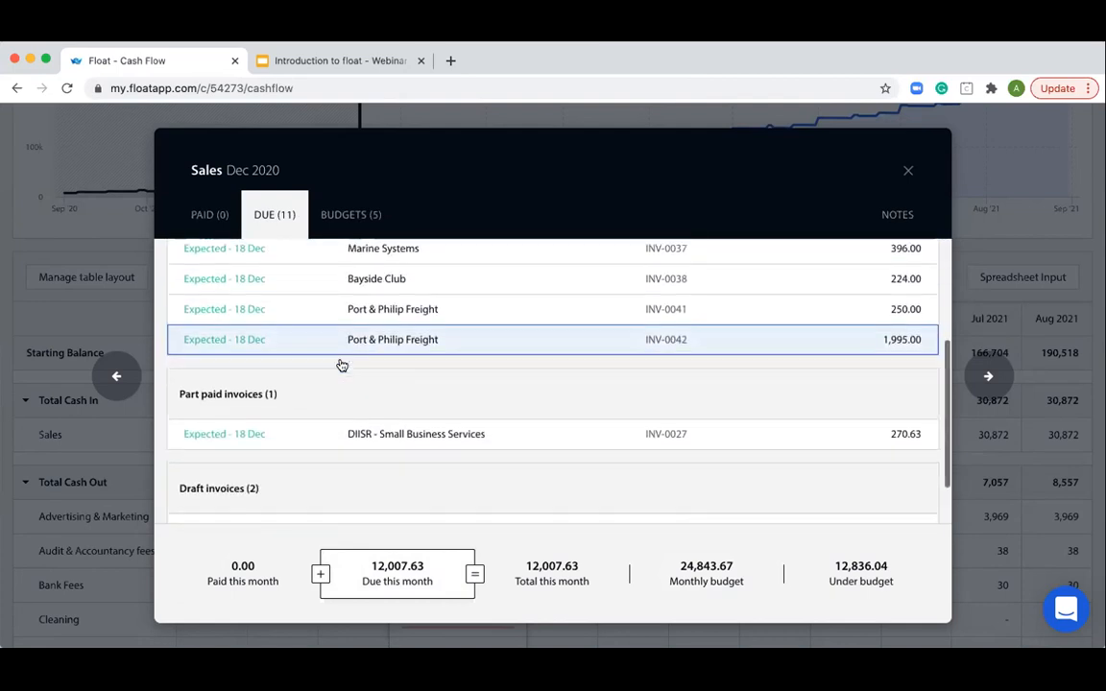
pyautogui.scroll(5, 341, 365)
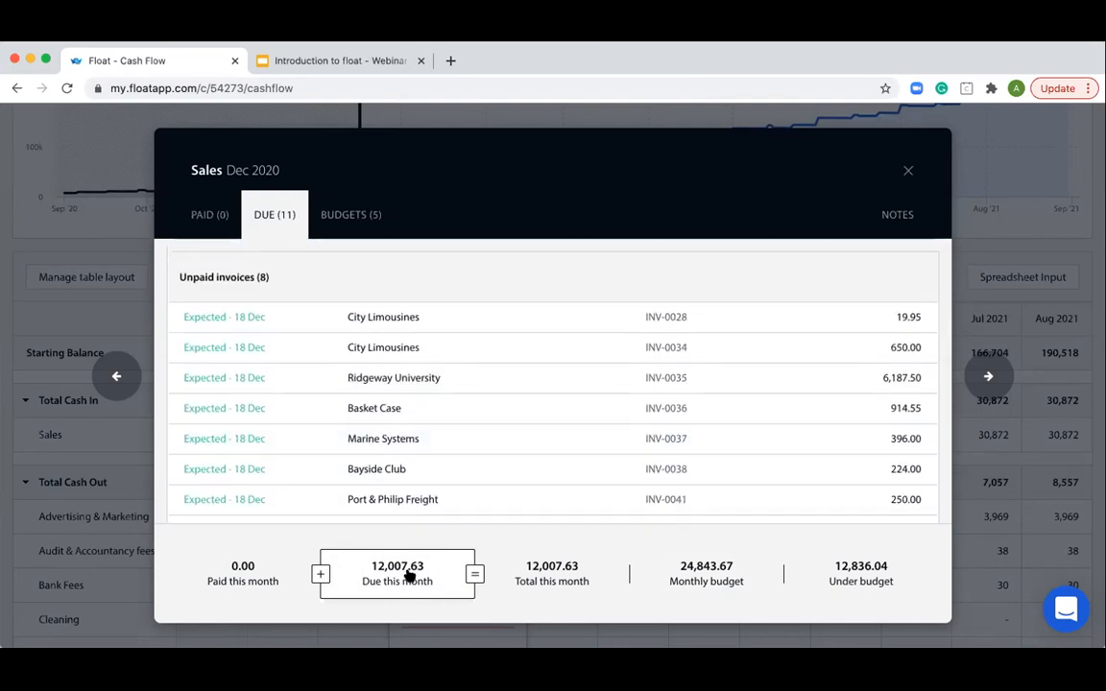
# - In the Sales G budget, exclude and re-include the 23 December 2020 entry, and delete that entry
pyautogui.click(343, 225)
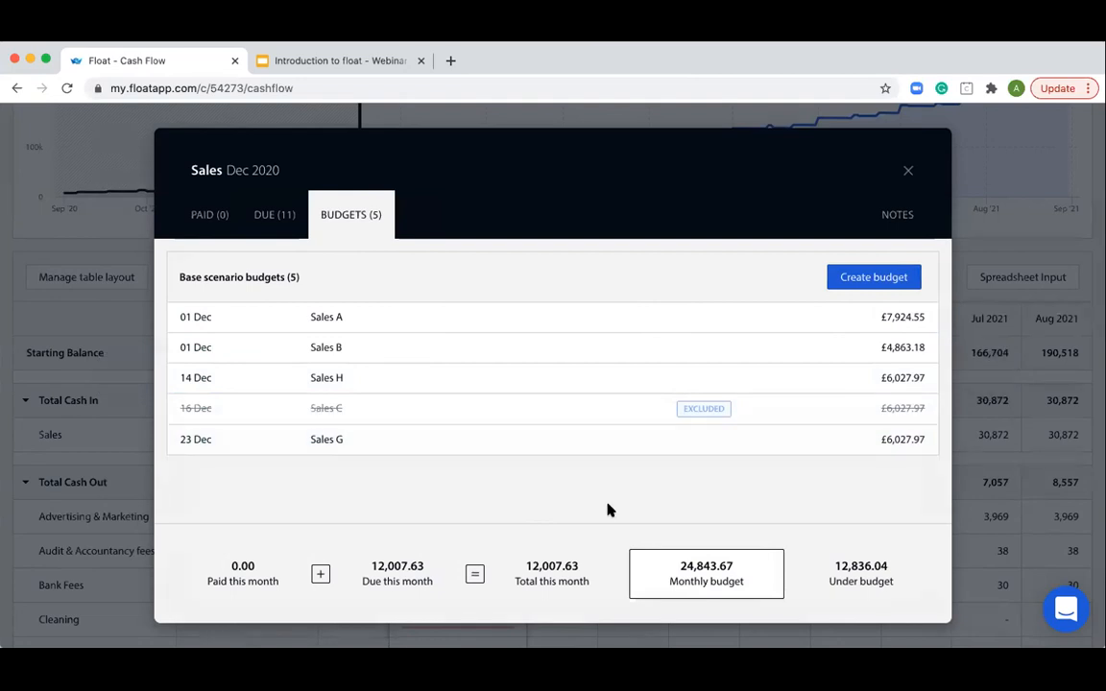
pyautogui.click(519, 432)
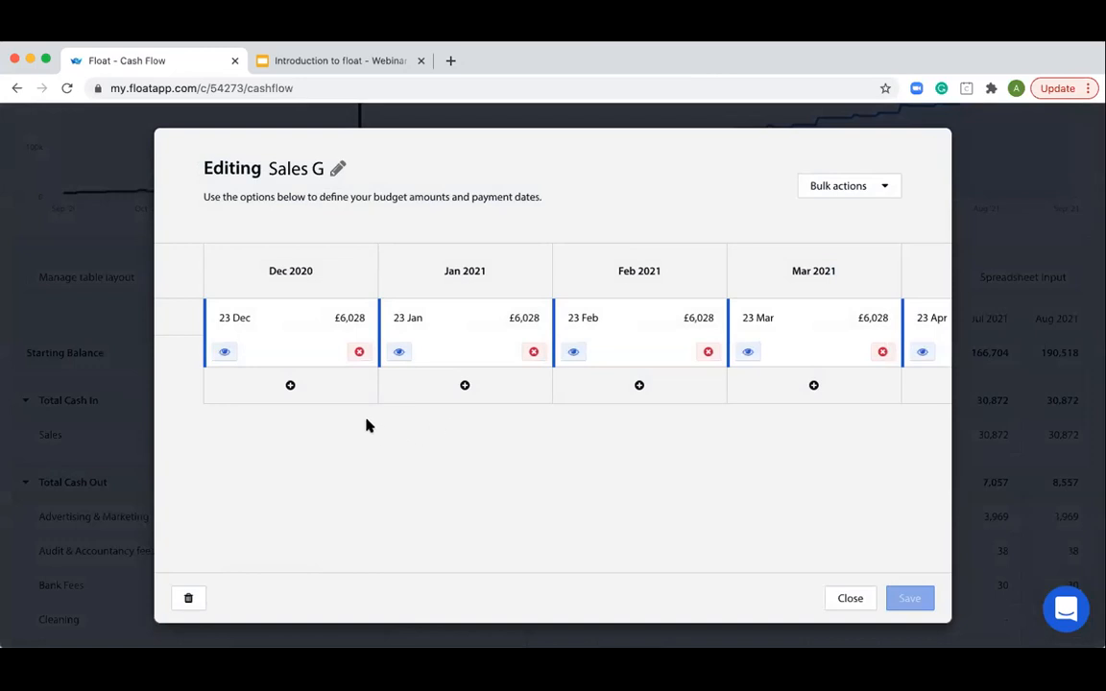
pyautogui.click(223, 353)
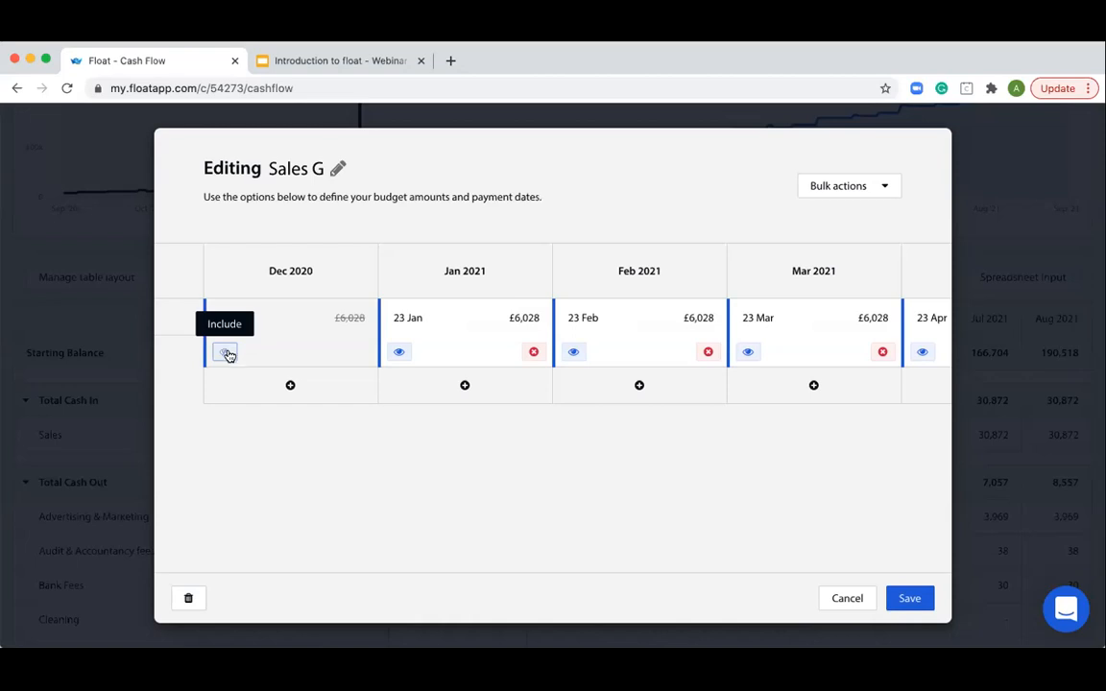
pyautogui.click(225, 352)
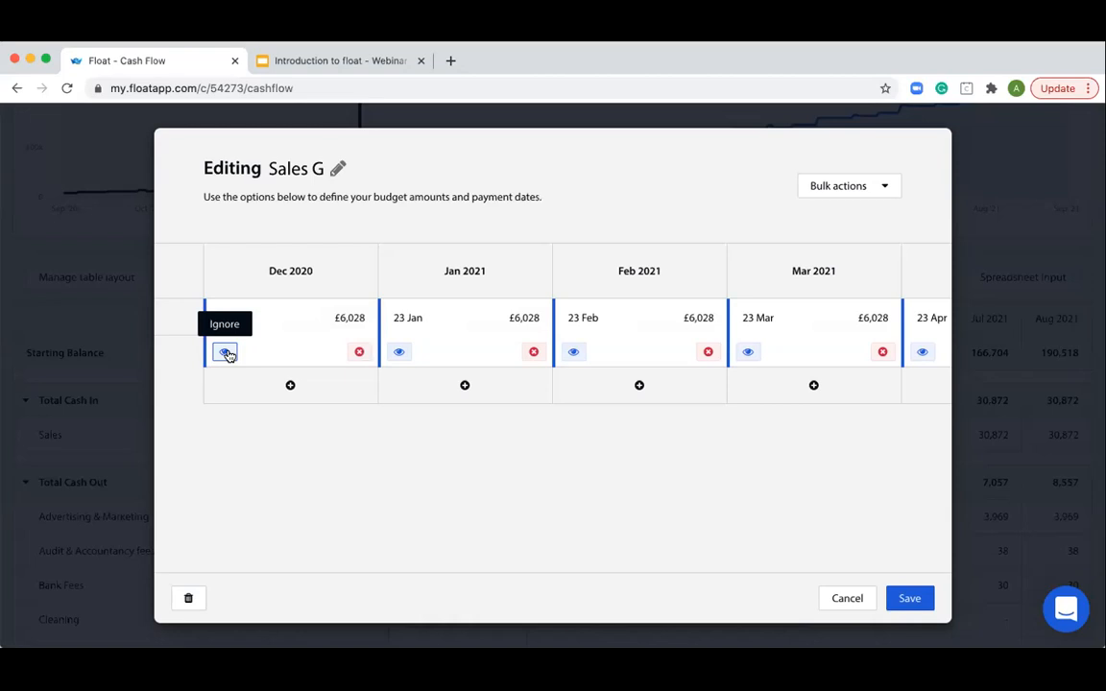
pyautogui.click(359, 353)
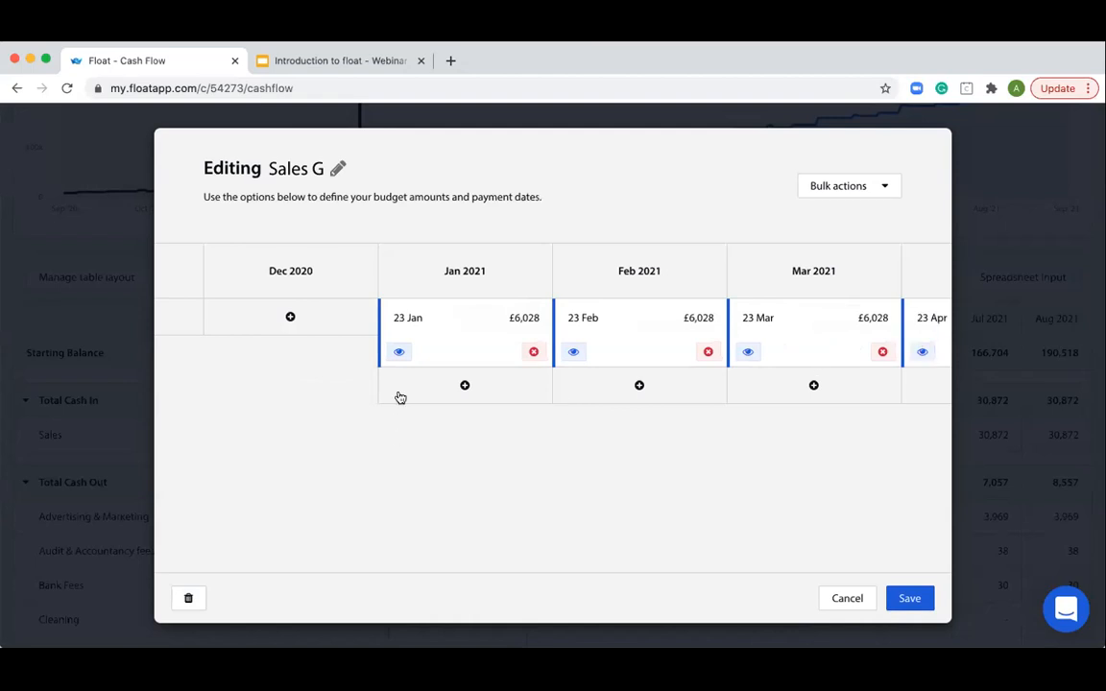
# - Move the 23 January 2021 entry of the Sales G budget to 18 February 2021
pyautogui.click(406, 319)
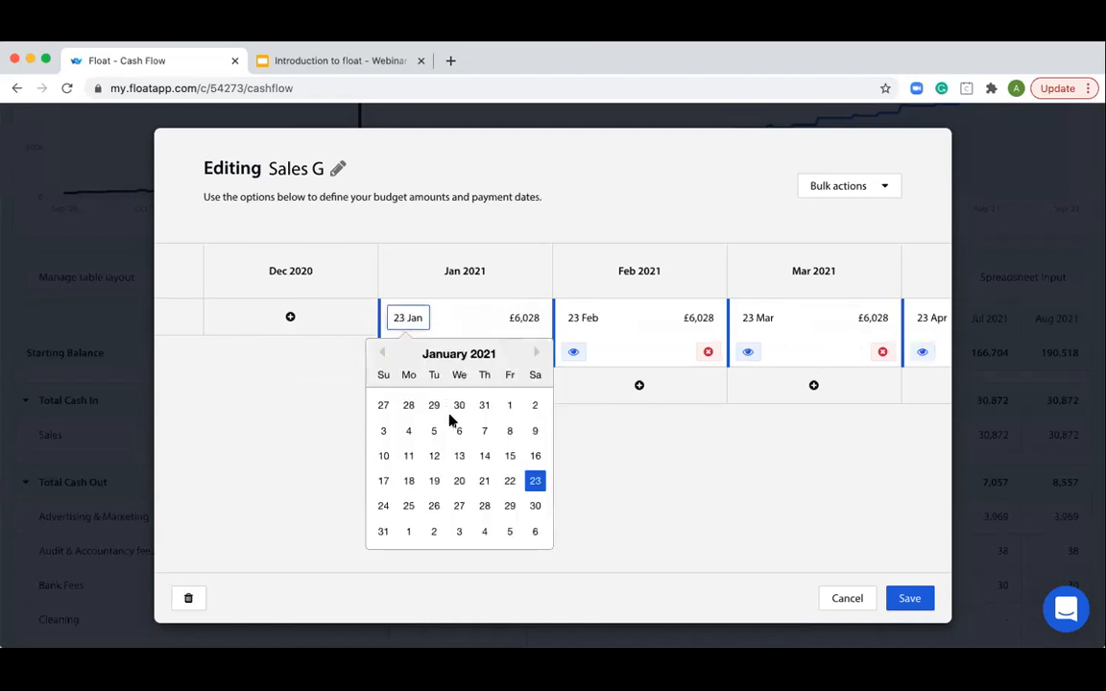
pyautogui.click(535, 355)
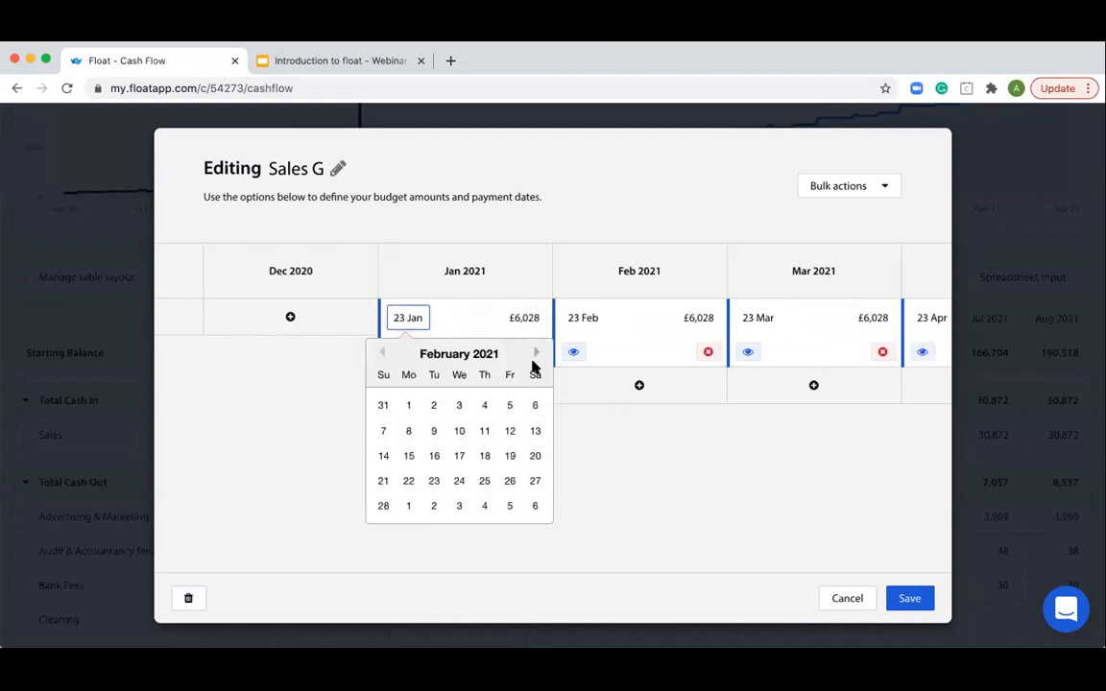
pyautogui.click(483, 455)
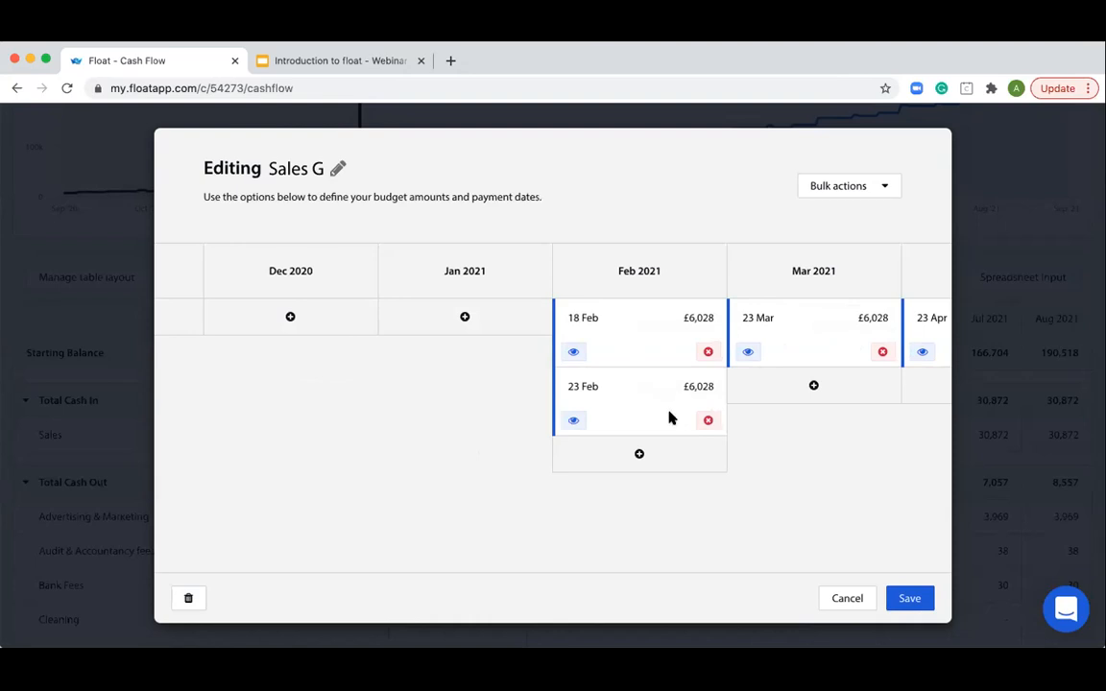
# - Move the 23 February 2021 entry of the Sales G budget to 5 January 2021 and save the budget
pyautogui.click(699, 385)
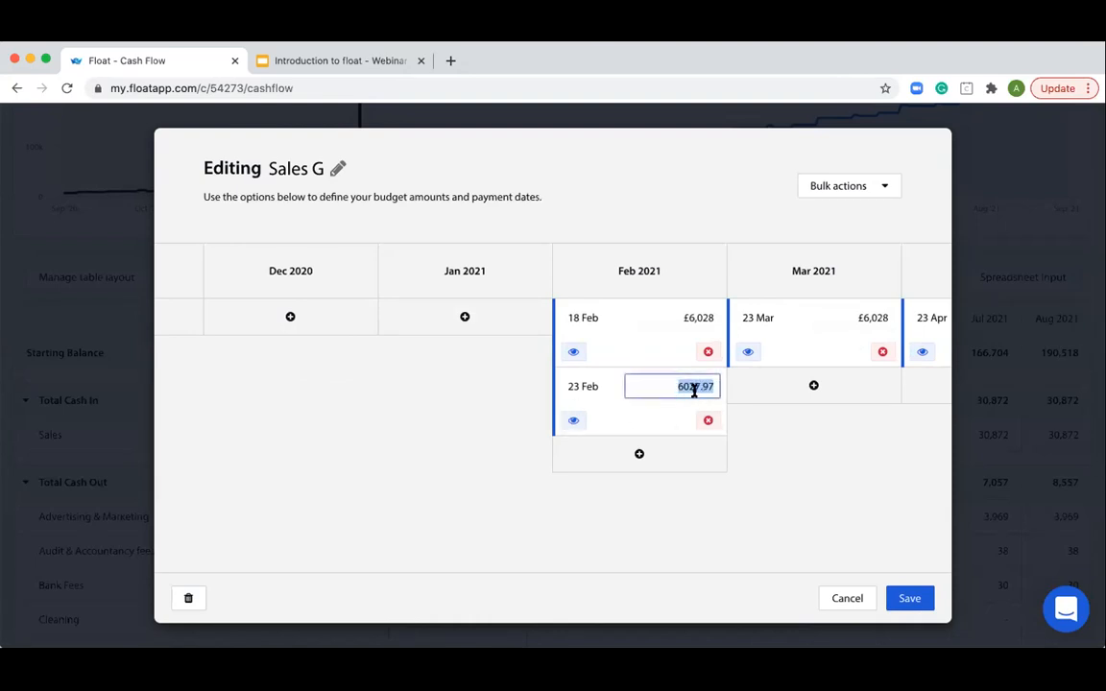
pyautogui.click(575, 388)
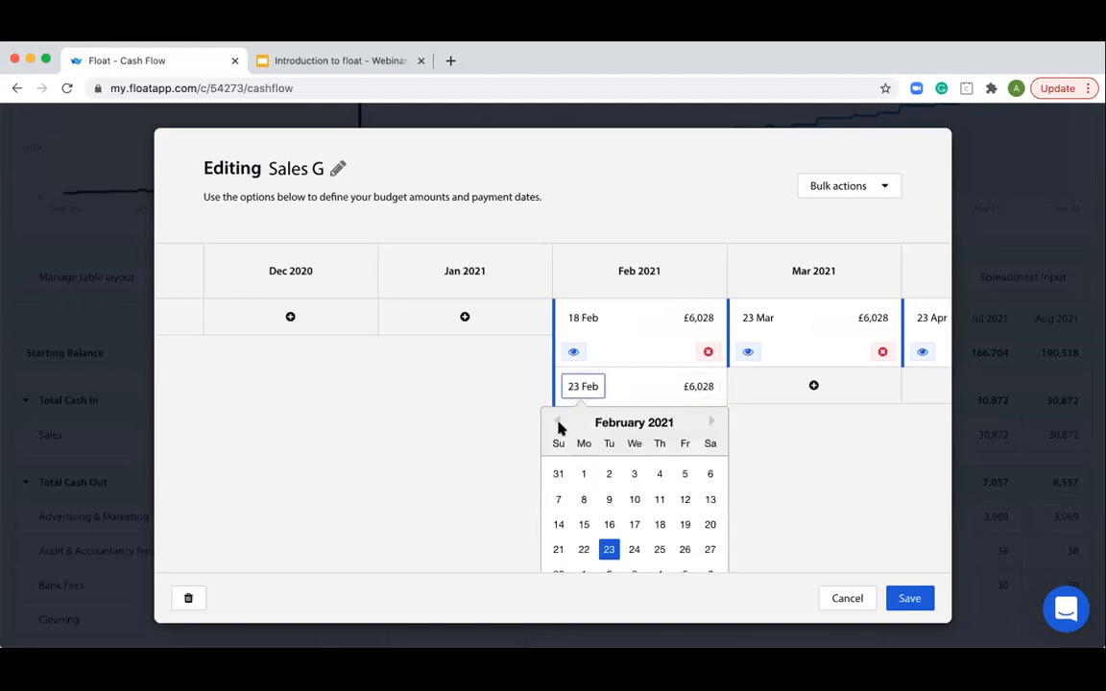
pyautogui.click(558, 427)
pyautogui.click(609, 499)
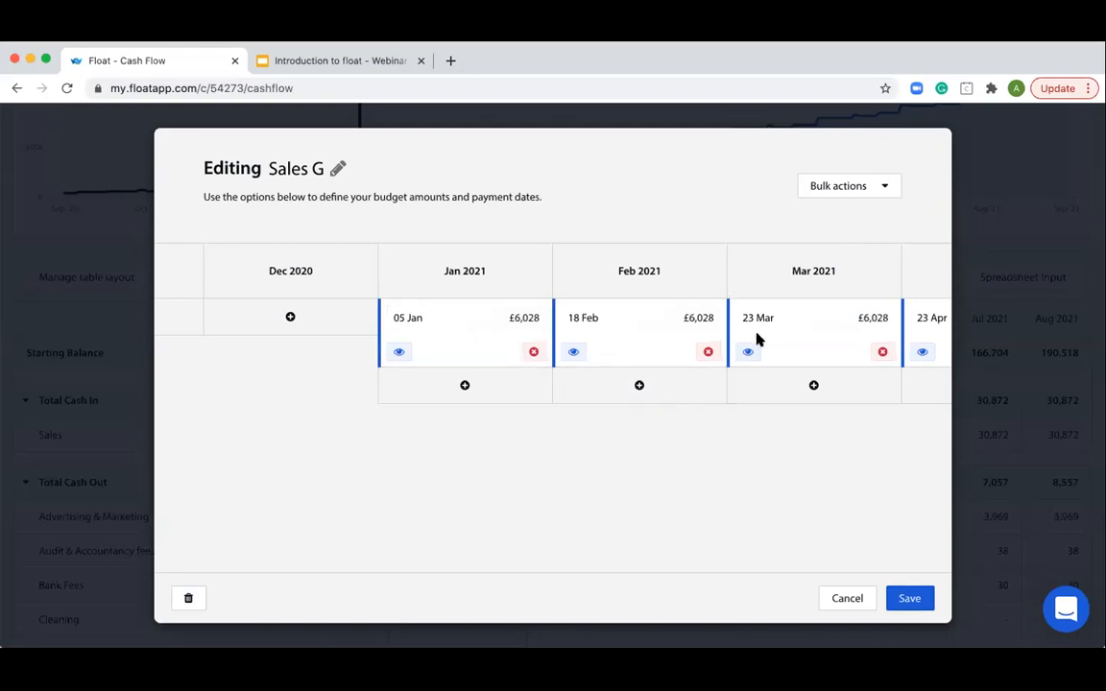
pyautogui.click(862, 187)
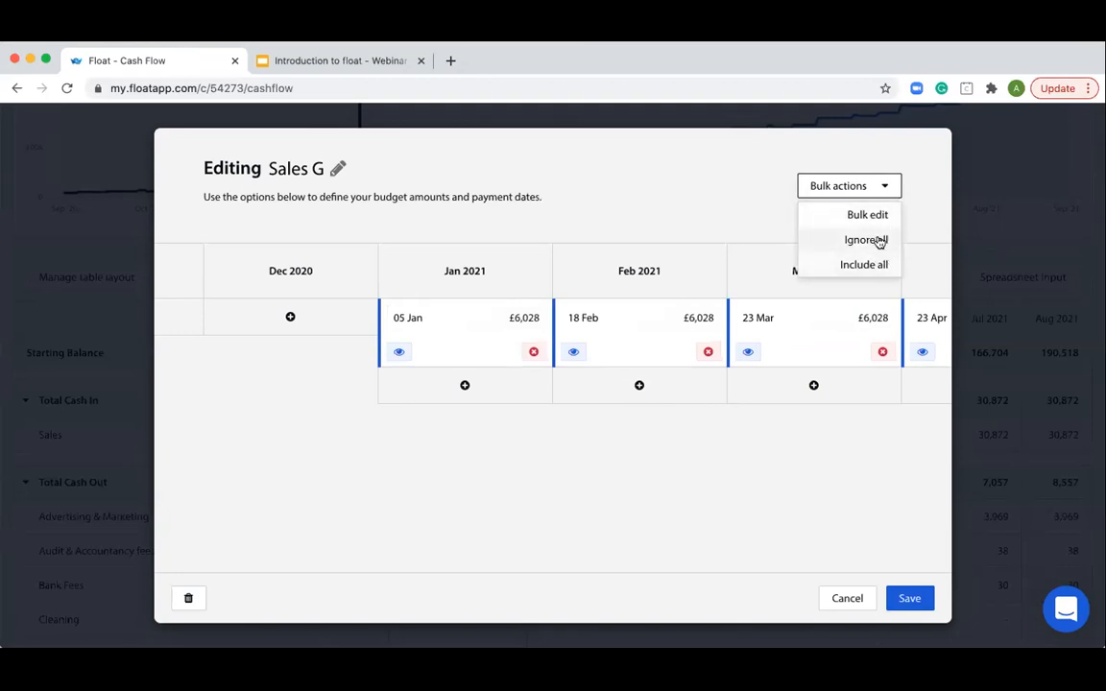
pyautogui.click(846, 599)
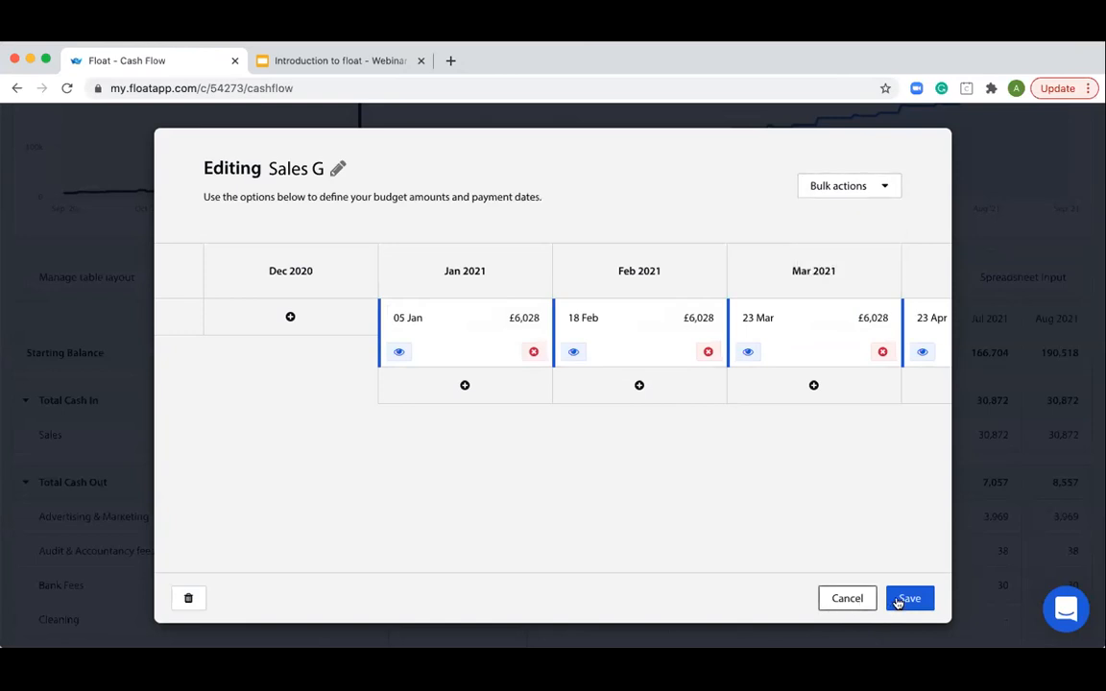
pyautogui.click(899, 601)
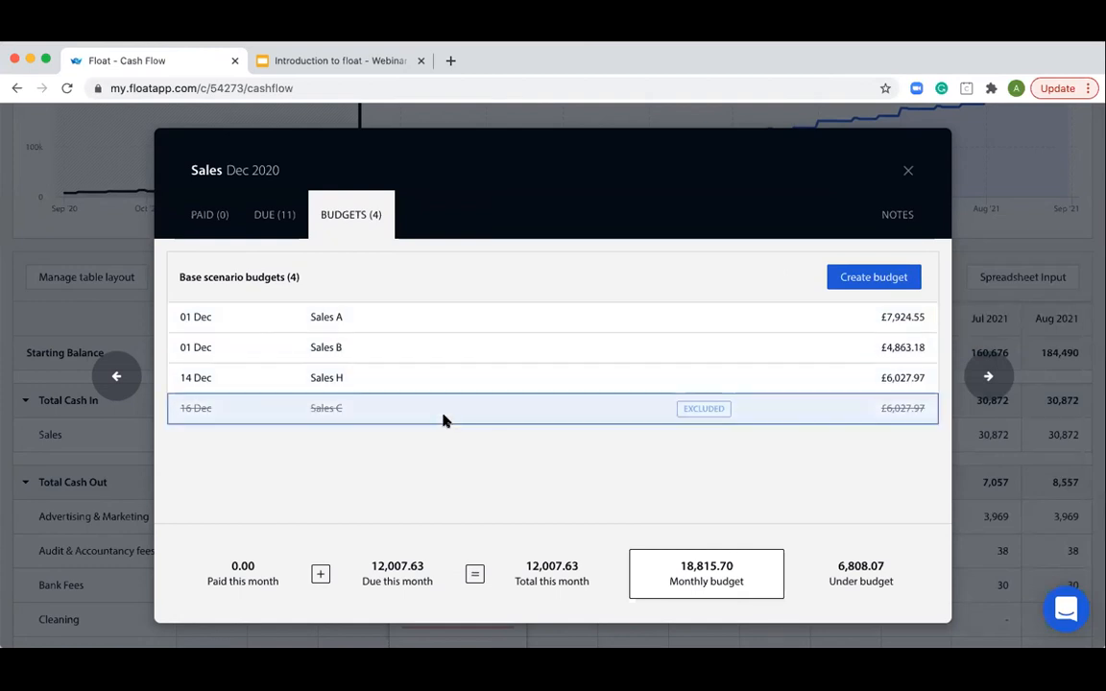
# - Review the base scenario budgets listed for January 2021 Sales
pyautogui.click(907, 171)
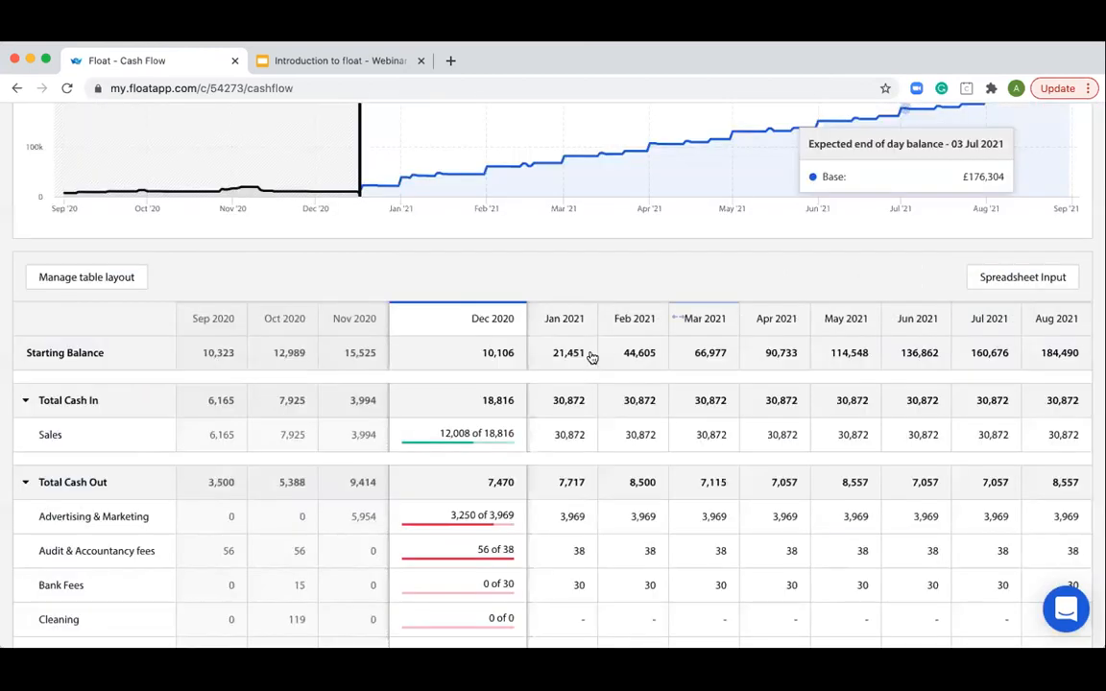
pyautogui.click(570, 432)
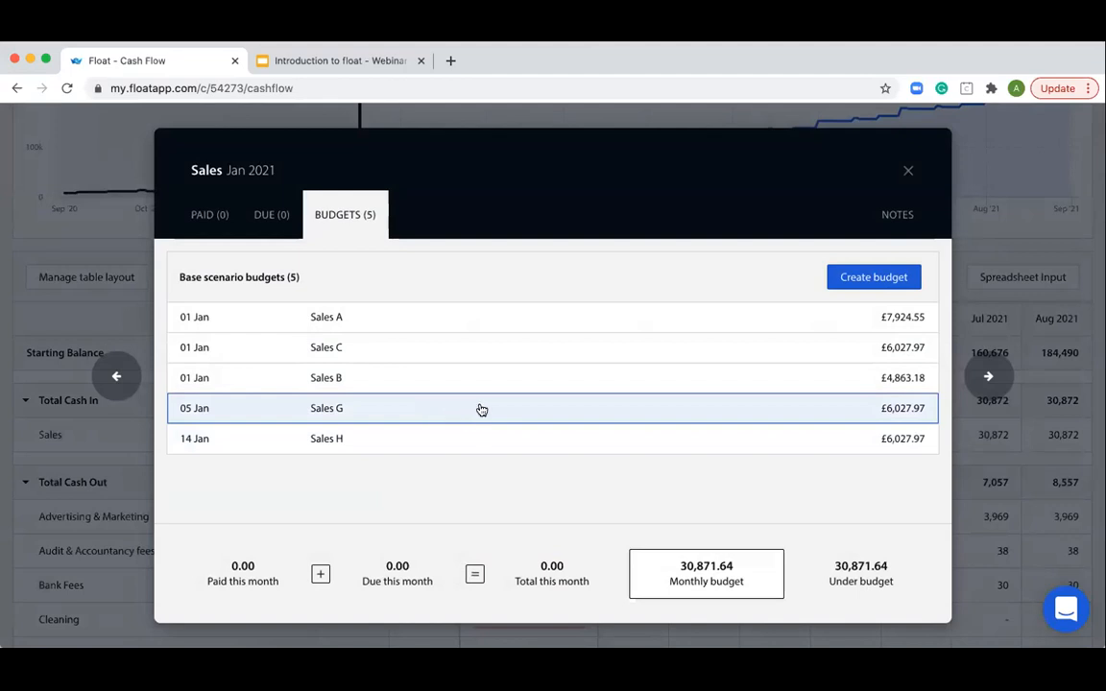
pyautogui.click(907, 171)
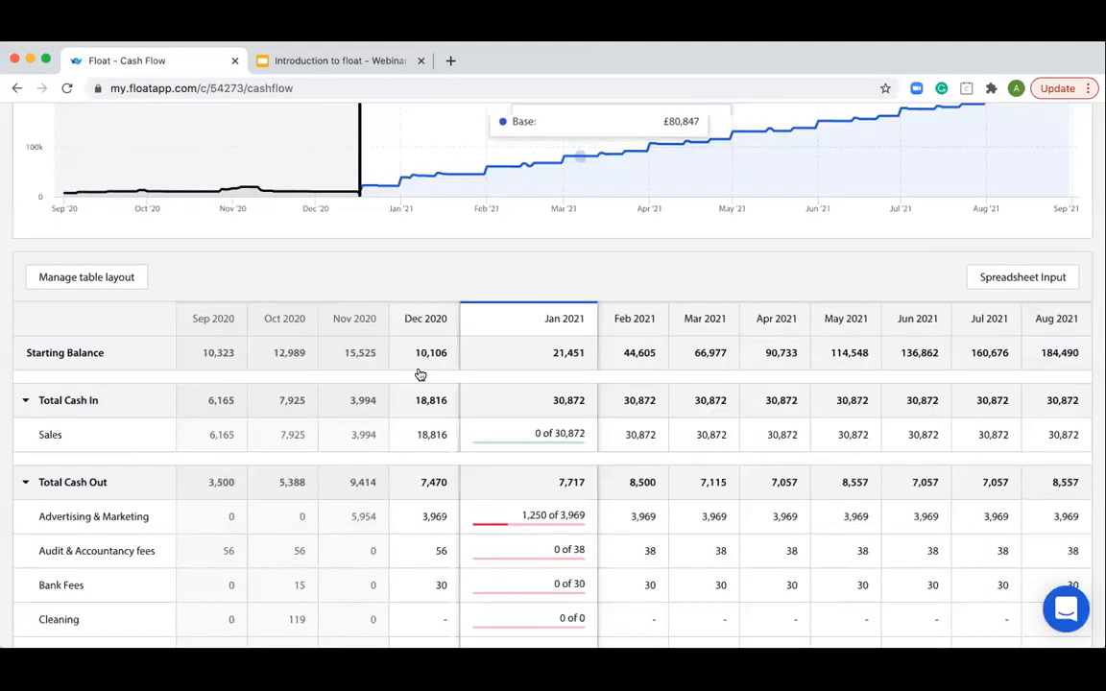
# - Exclude the 14 December 2020 entry of the Sales H budget and save the budget
pyautogui.click(441, 437)
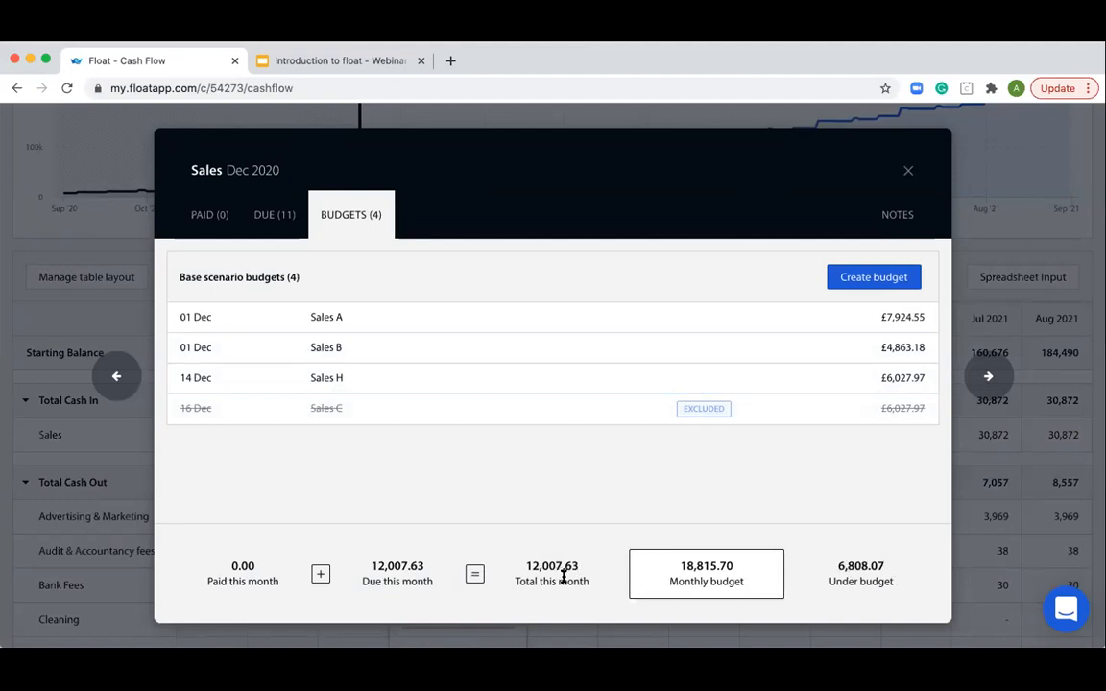
pyautogui.click(523, 387)
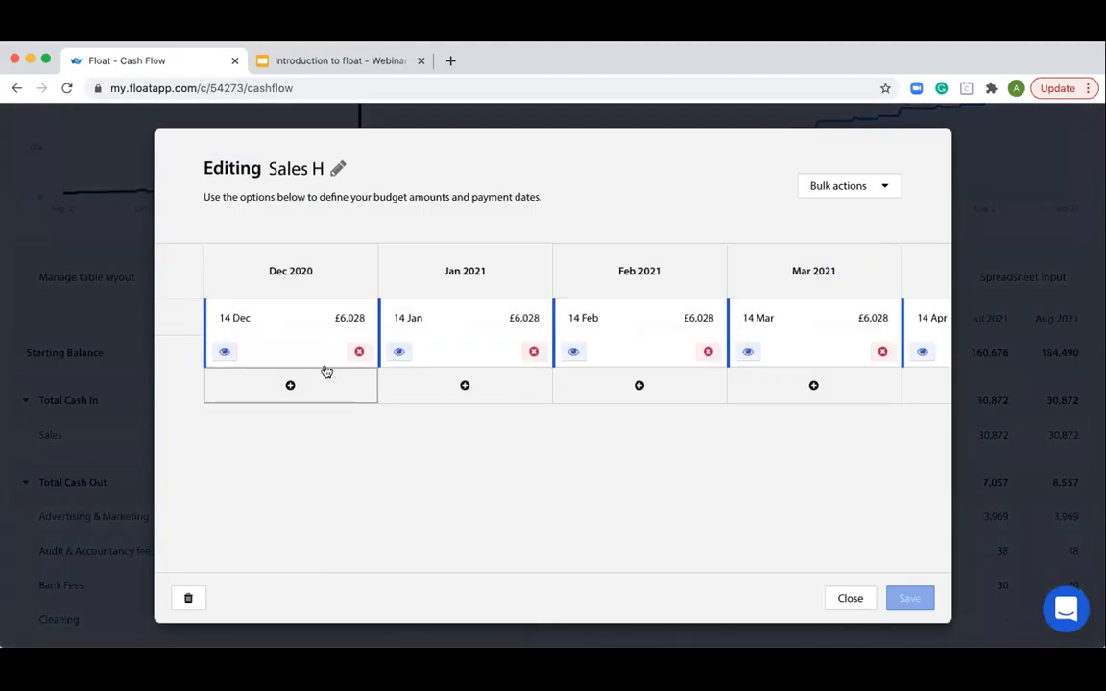
pyautogui.click(225, 355)
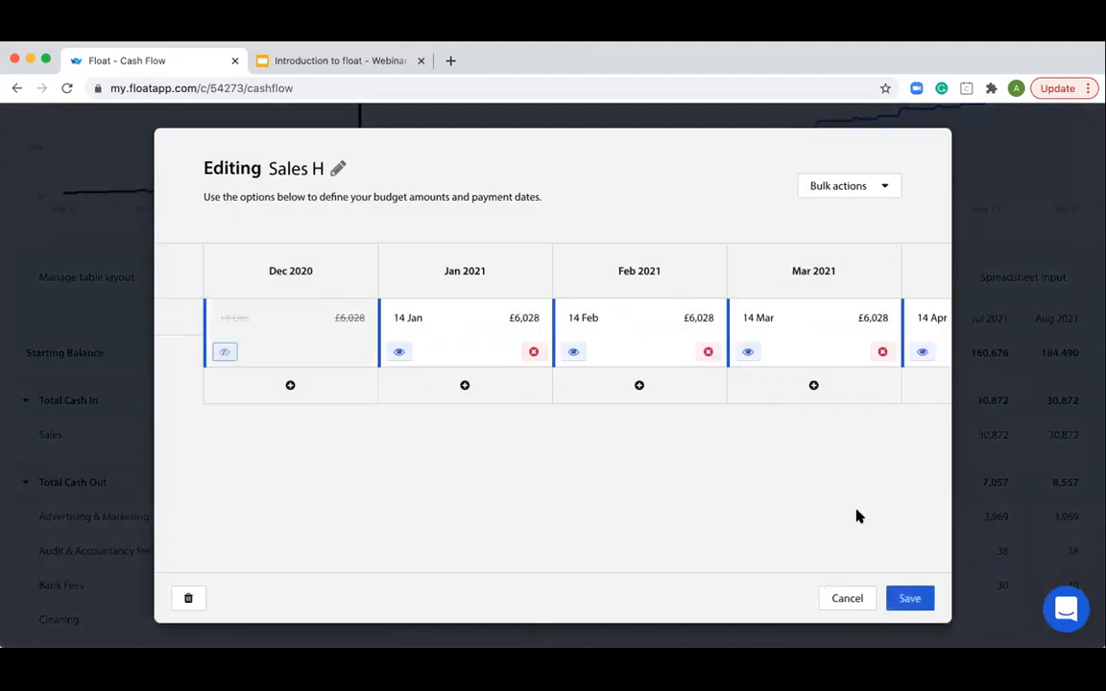
pyautogui.click(923, 597)
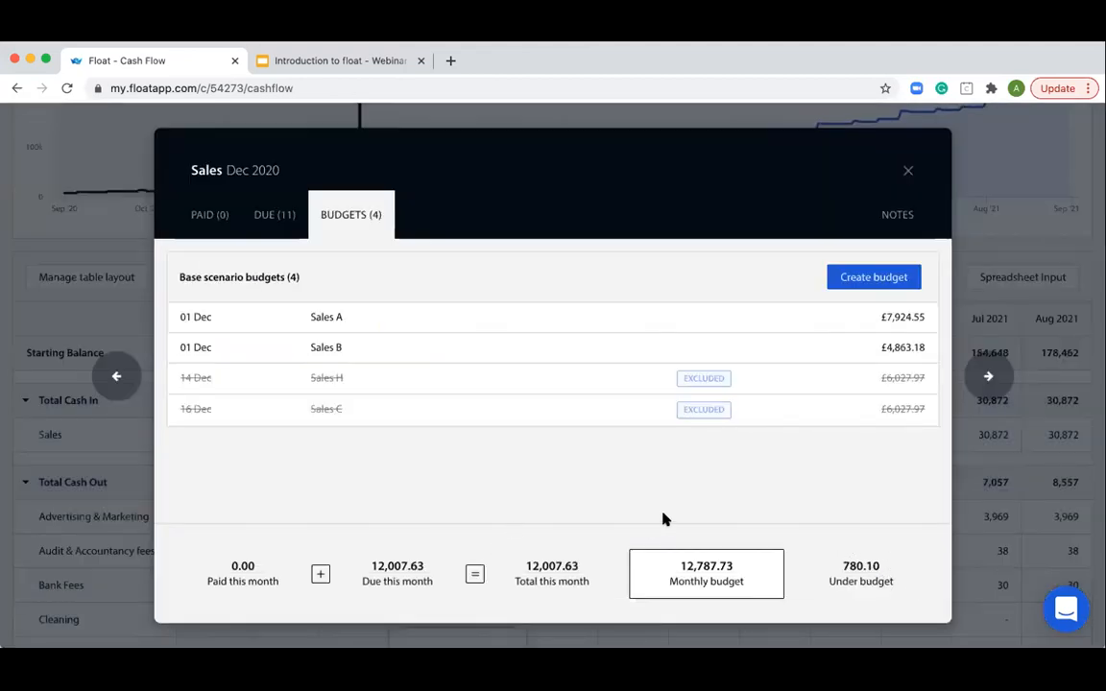
pyautogui.click(907, 170)
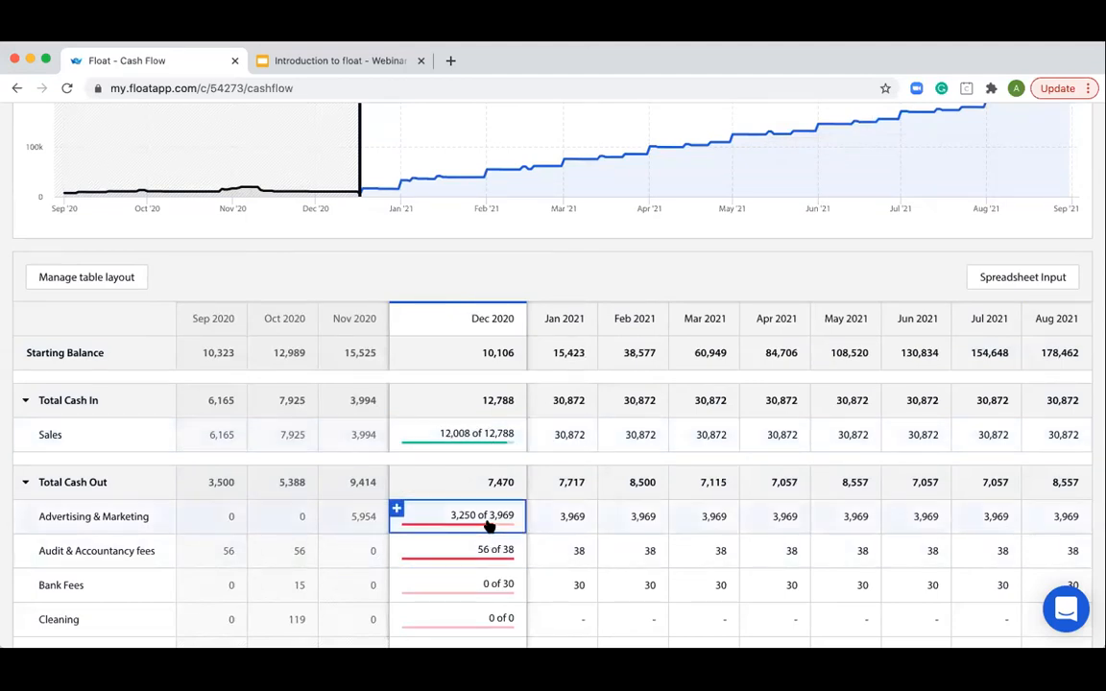
# - Examine the cash flow table's December 2020 actuals against budgets, from Sales through all cash-out accounts to the end balance
pyautogui.scroll(3, 489, 526)
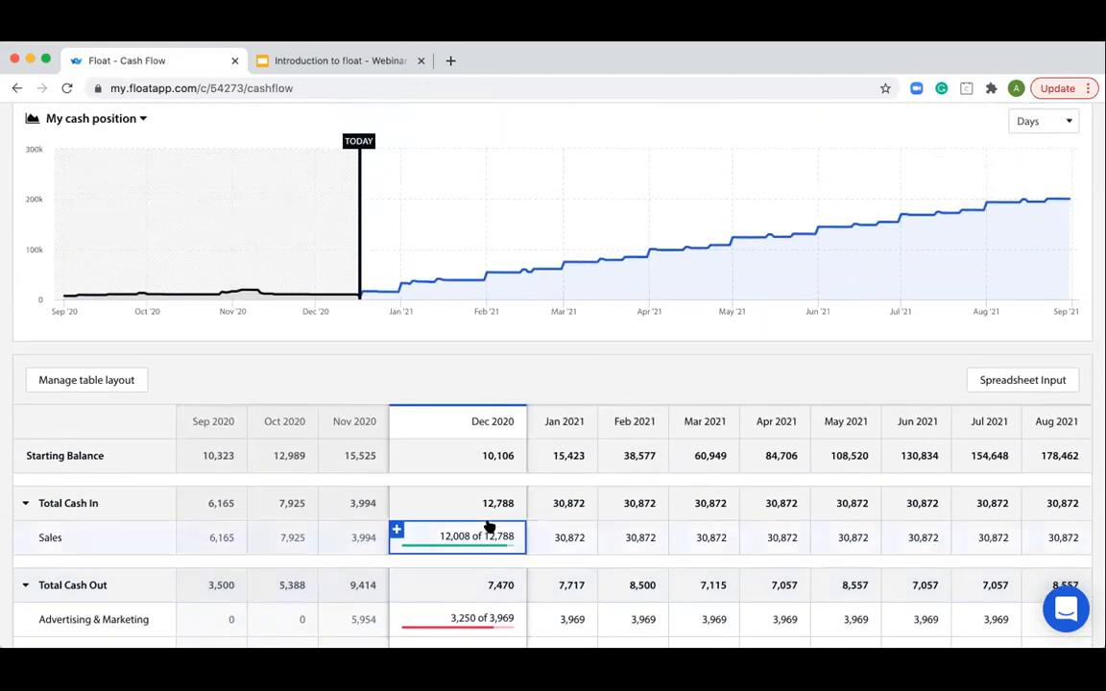
pyautogui.scroll(-3, 489, 526)
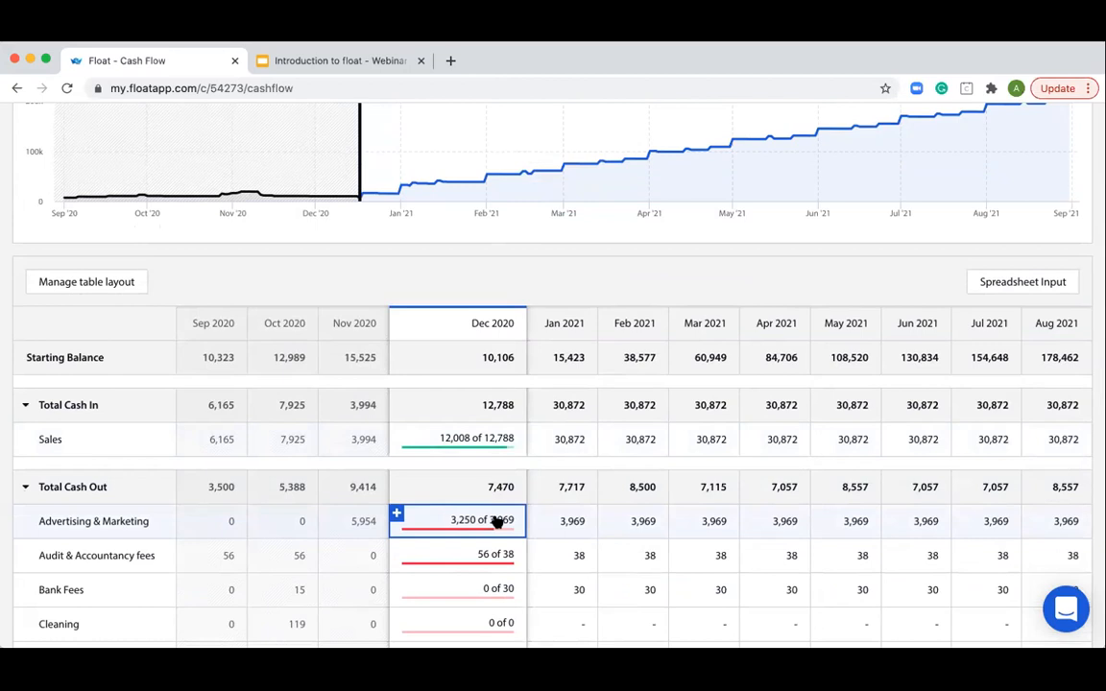
pyautogui.scroll(-1, 491, 458)
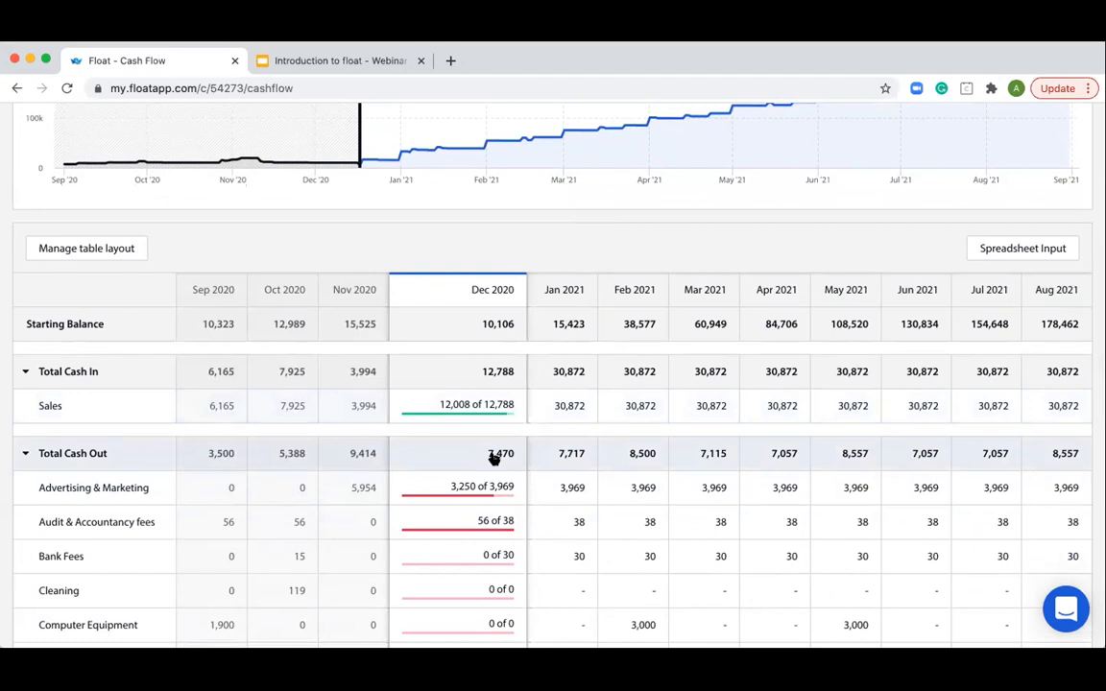
pyautogui.scroll(-2, 494, 458)
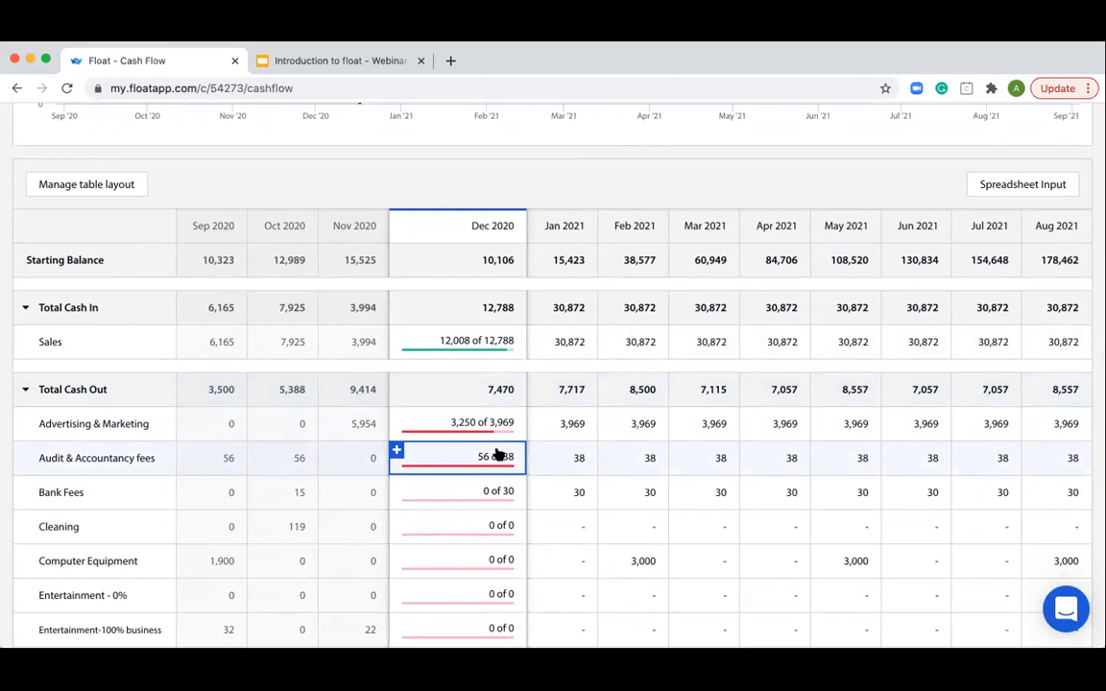
pyautogui.scroll(-6, 496, 458)
pyautogui.scroll(-8, 496, 458)
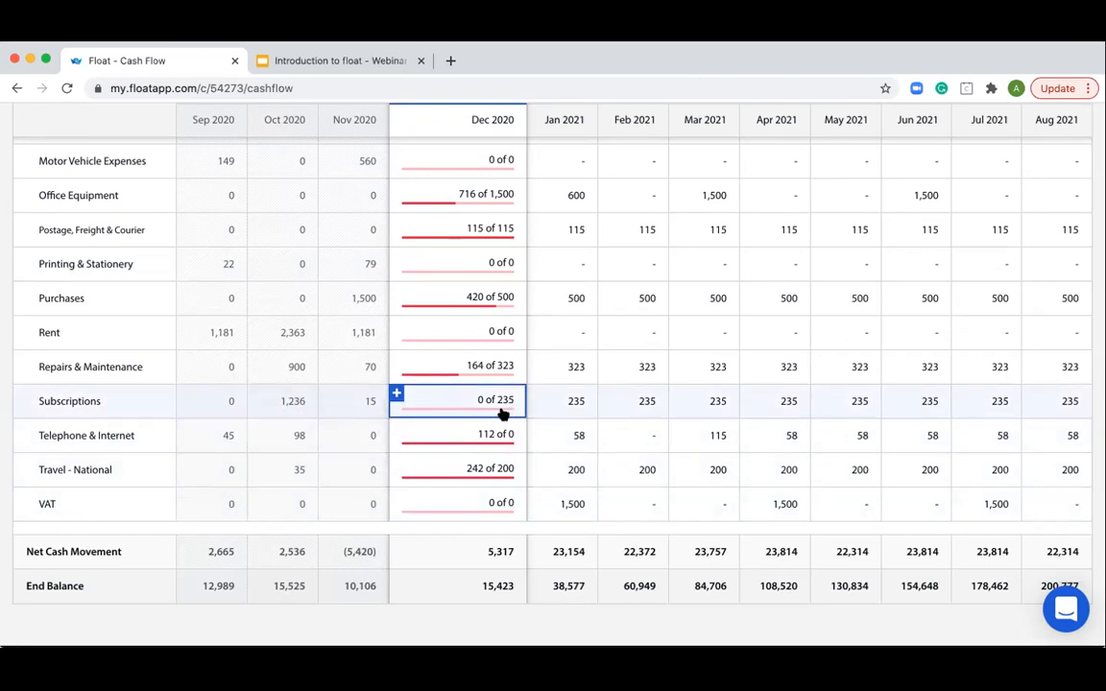
pyautogui.scroll(6, 489, 411)
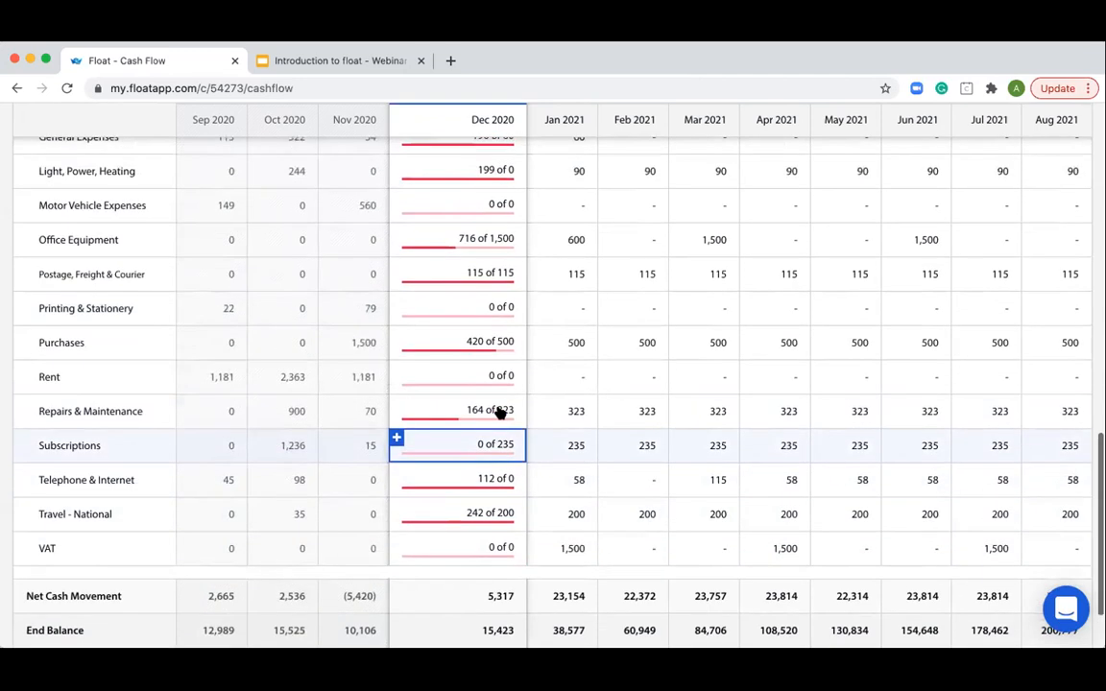
pyautogui.scroll(1, 465, 407)
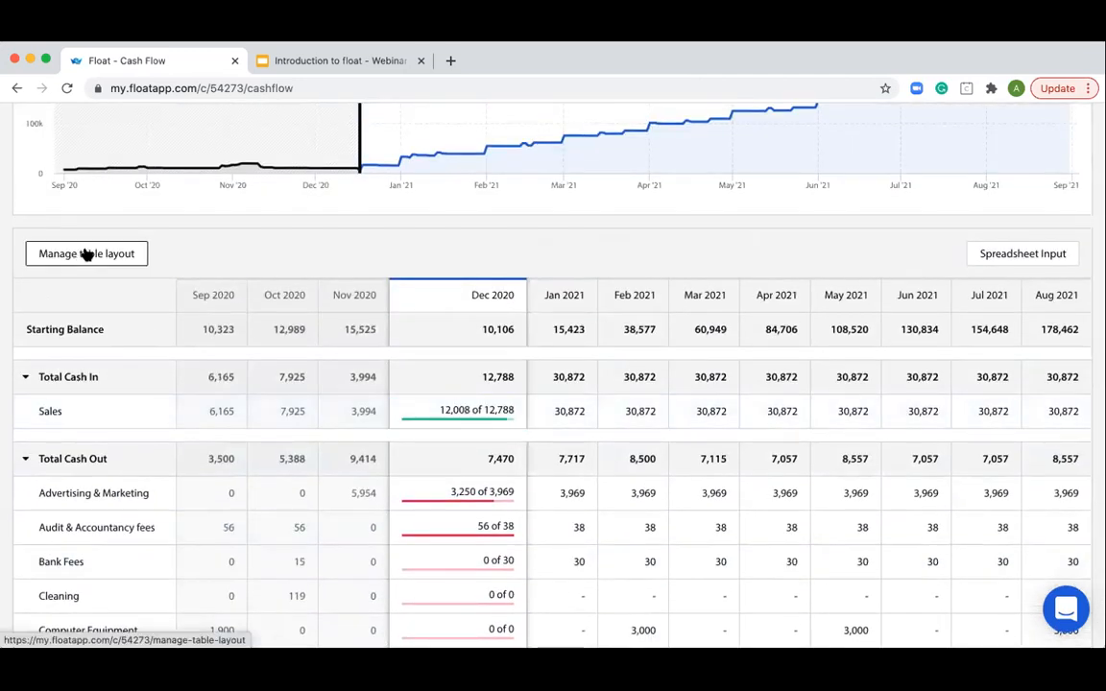
# - Look through the accounts that can be added to the table layout, and return to the cash flow page without adding one
pyautogui.click(90, 254)
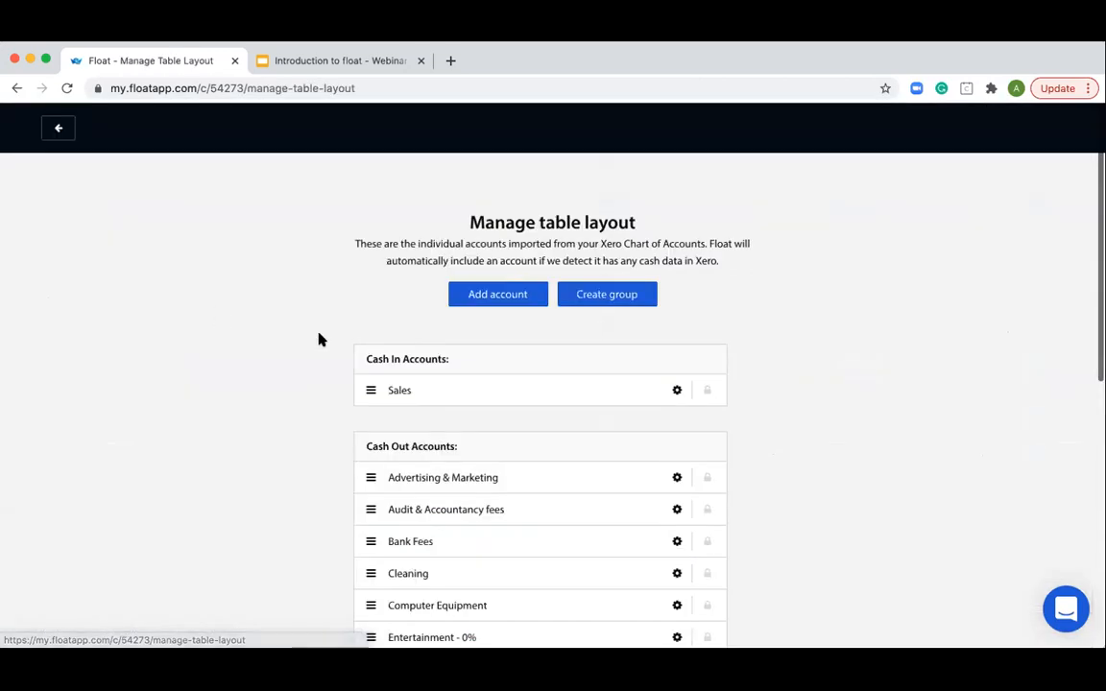
pyautogui.click(499, 295)
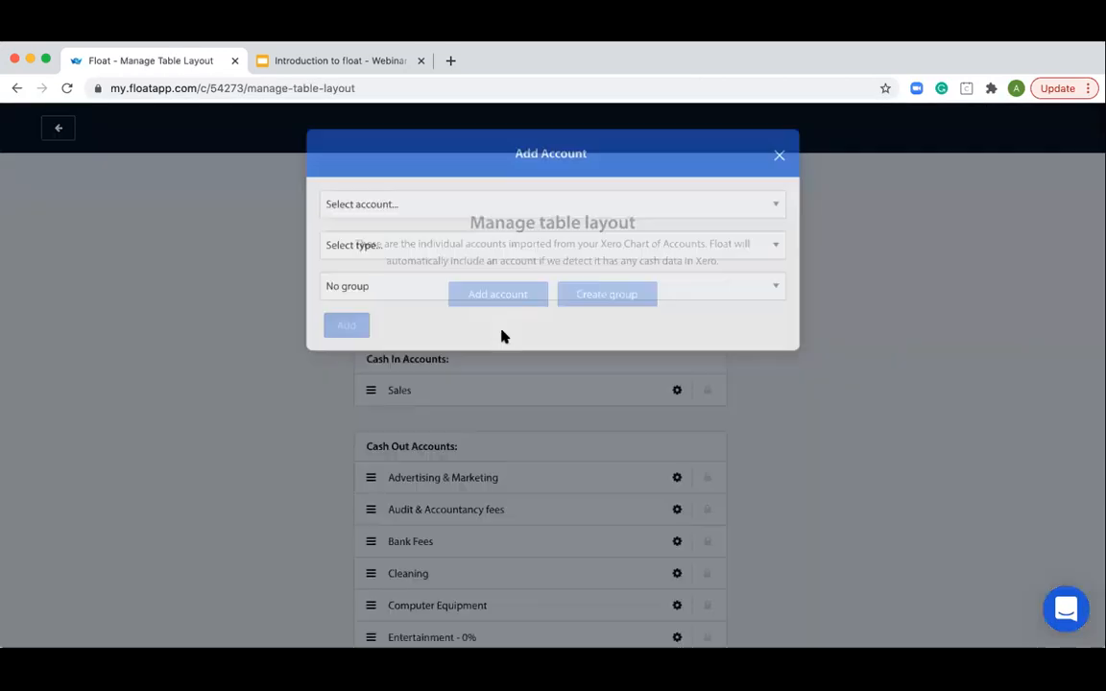
pyautogui.click(415, 210)
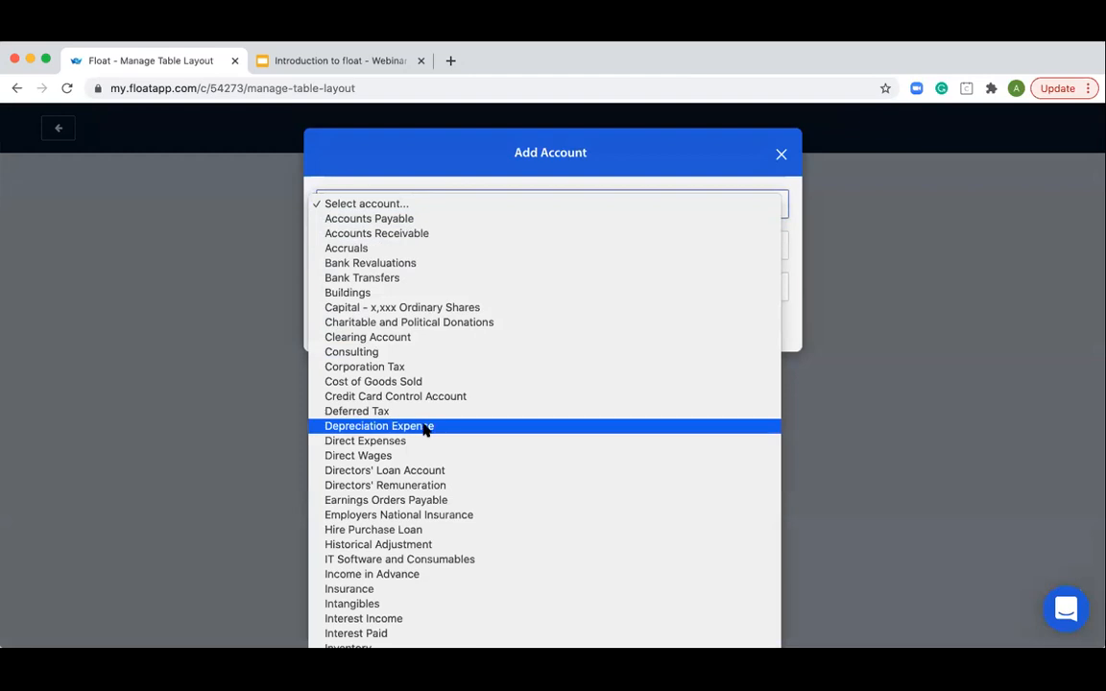
pyautogui.scroll(-10, 427, 429)
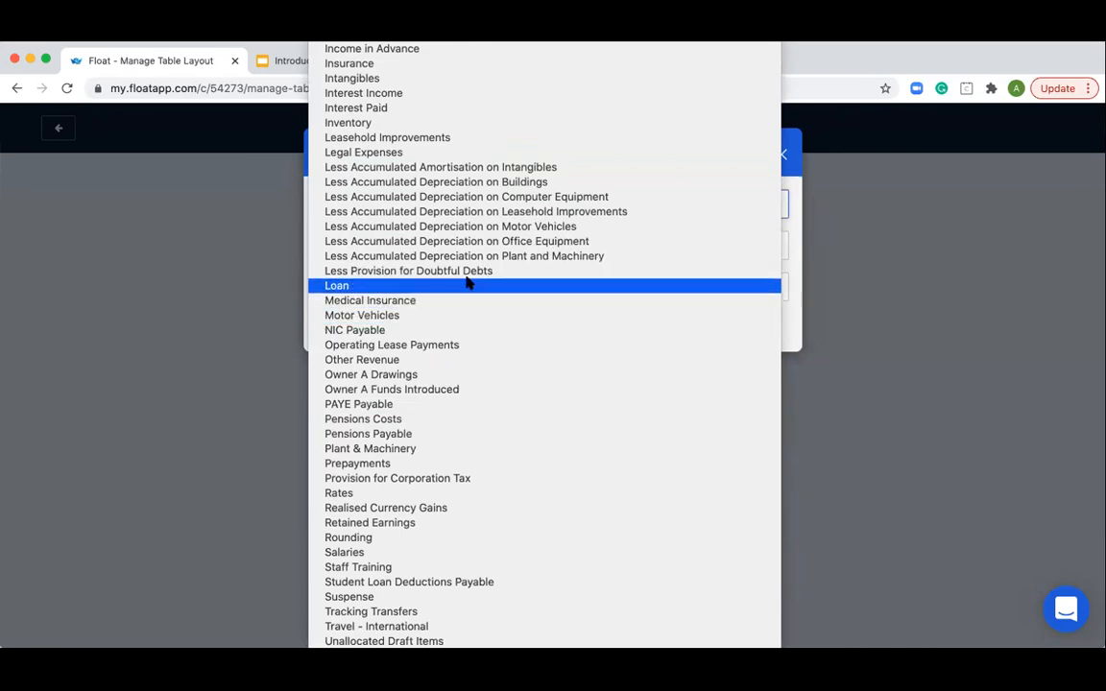
pyautogui.click(232, 256)
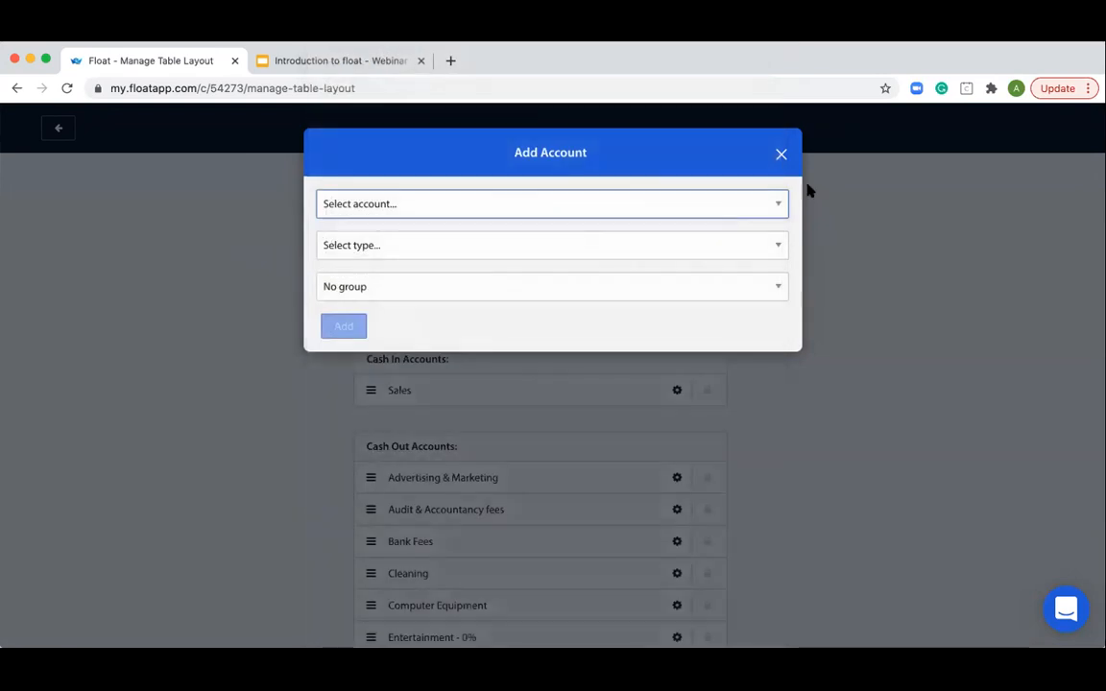
pyautogui.click(780, 153)
pyautogui.click(58, 128)
pyautogui.scroll(5, 484, 432)
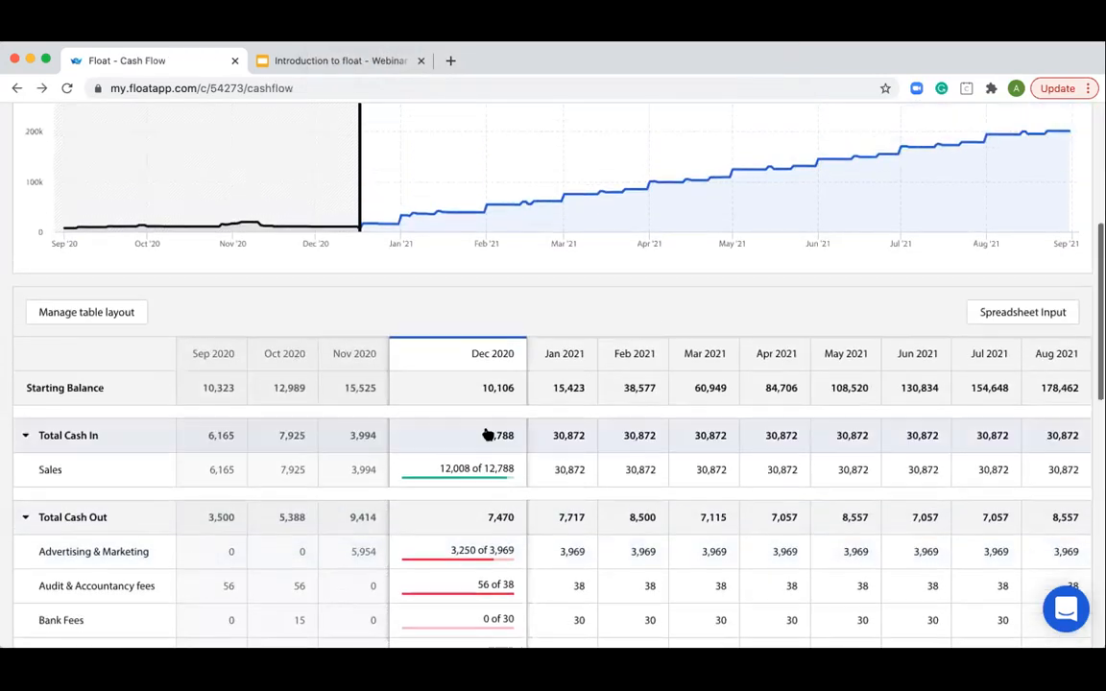
pyautogui.scroll(4, 485, 432)
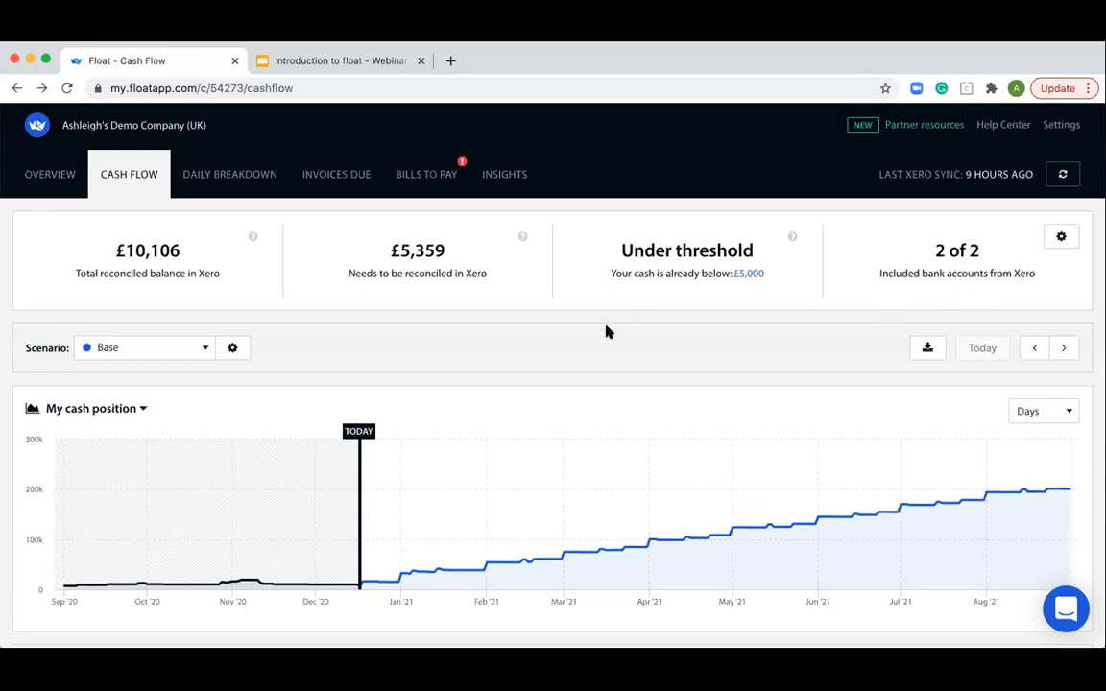
pyautogui.scroll(-5, 605, 331)
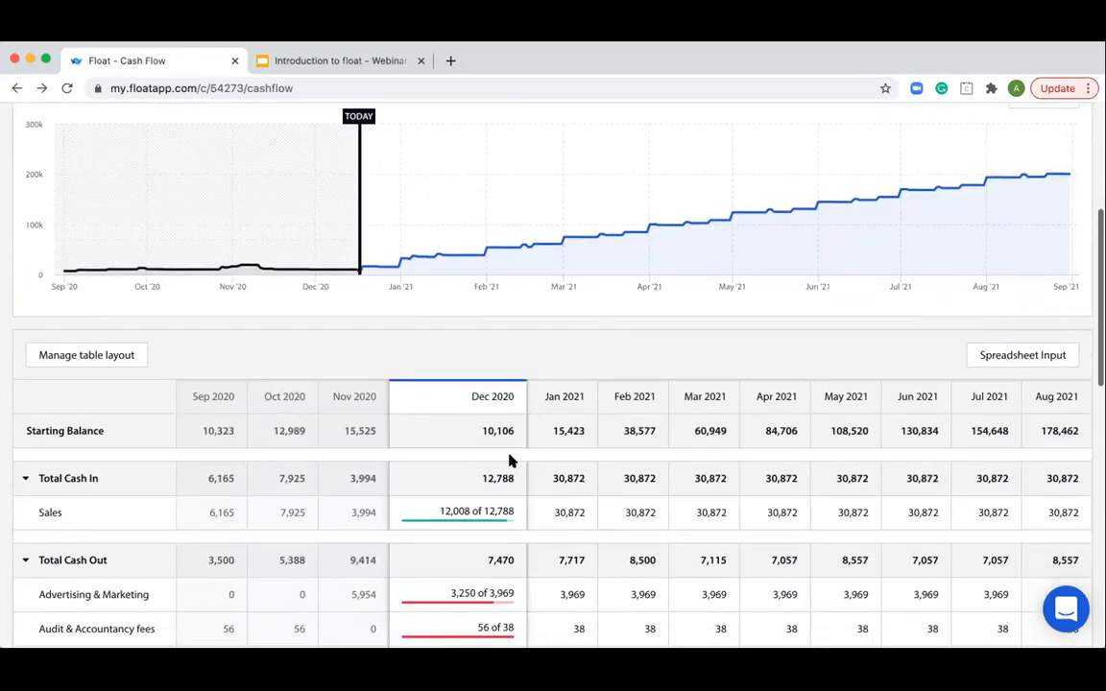
pyautogui.click(497, 518)
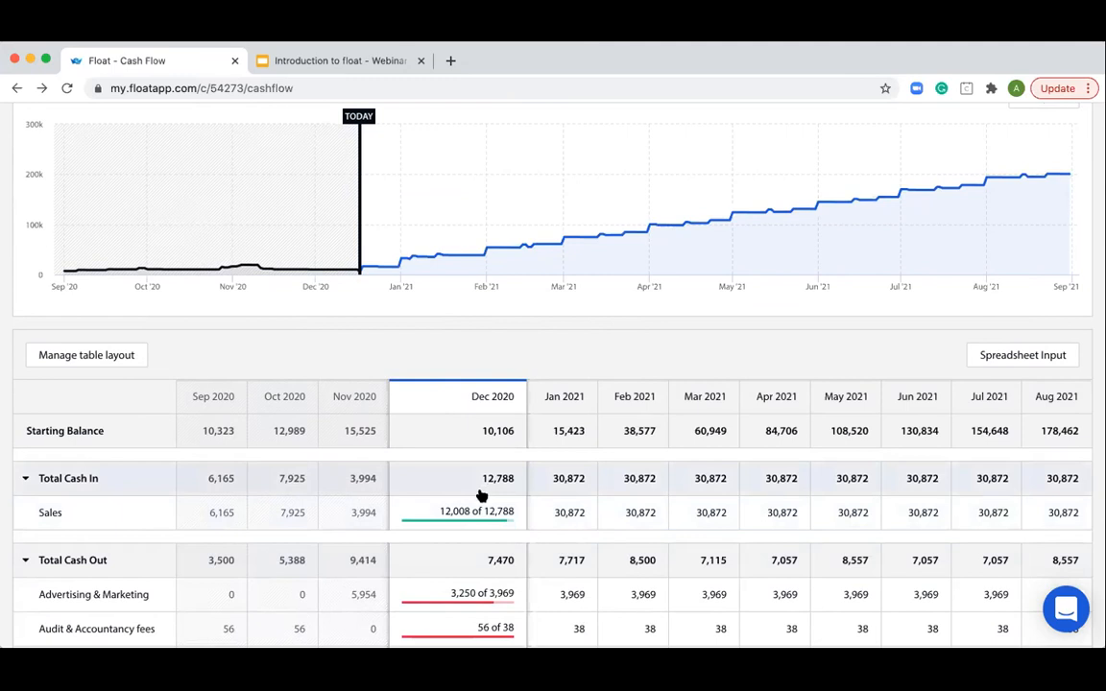
# - View the support chat's options for starting a conversation and close the chat
pyautogui.scroll(6, 484, 497)
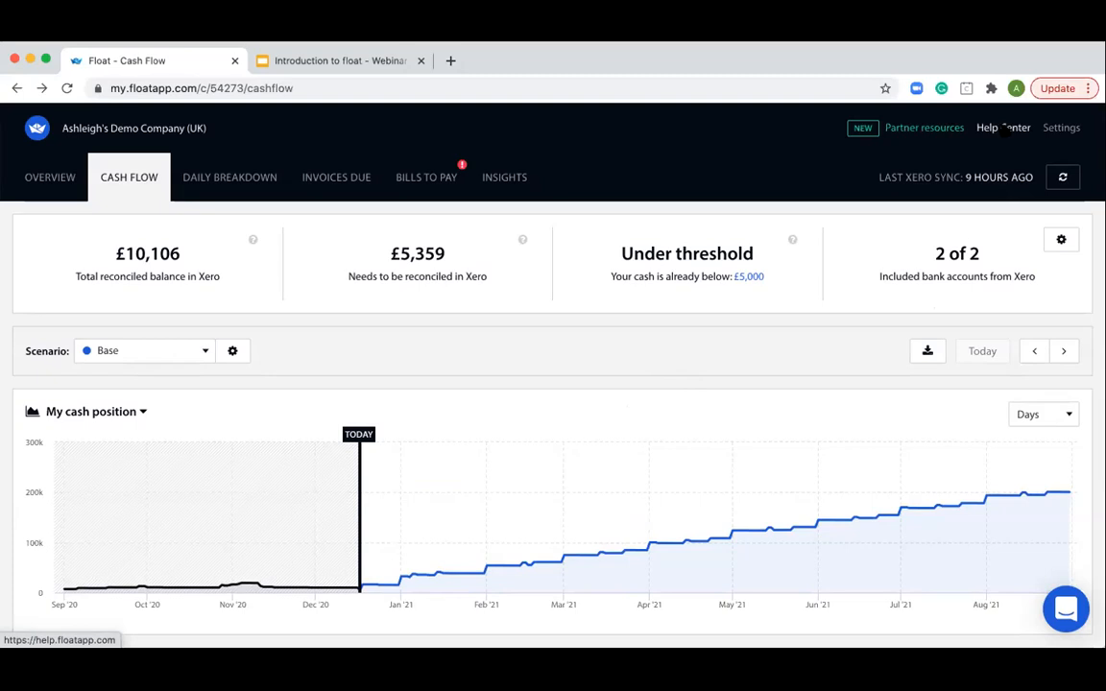
pyautogui.click(1063, 609)
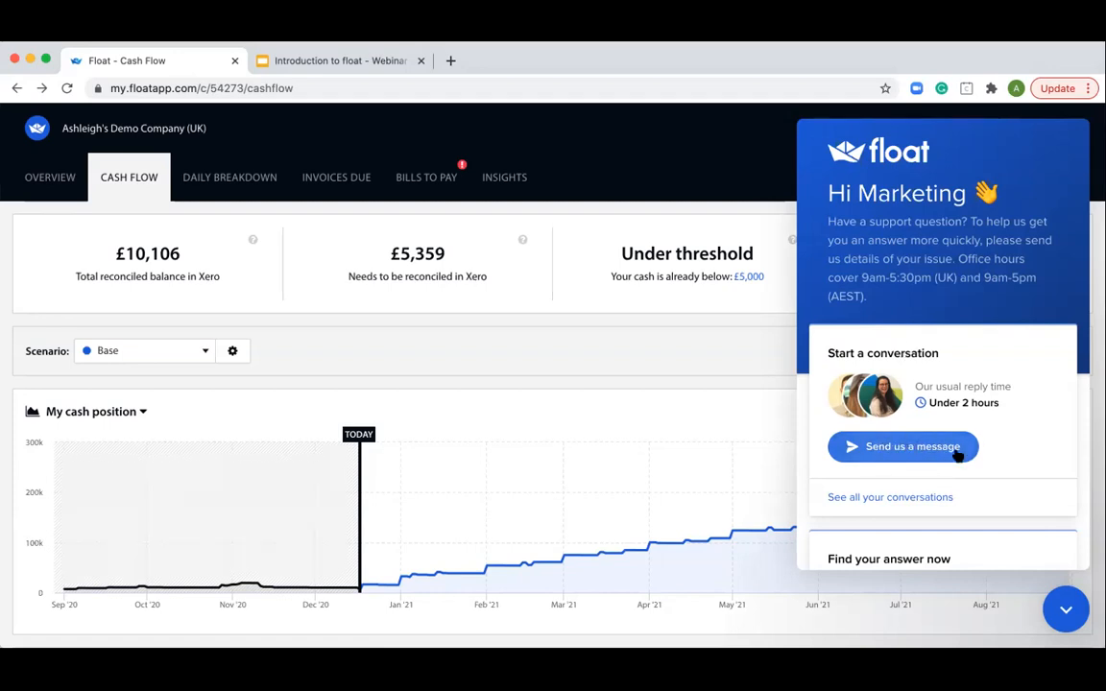
pyautogui.click(1064, 608)
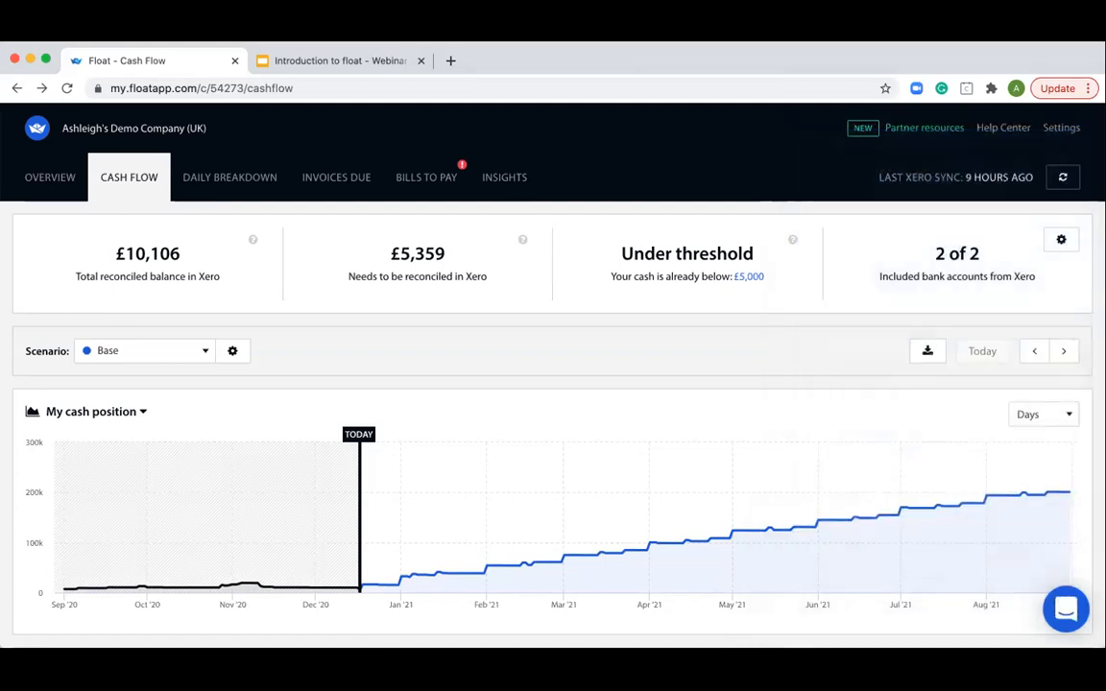